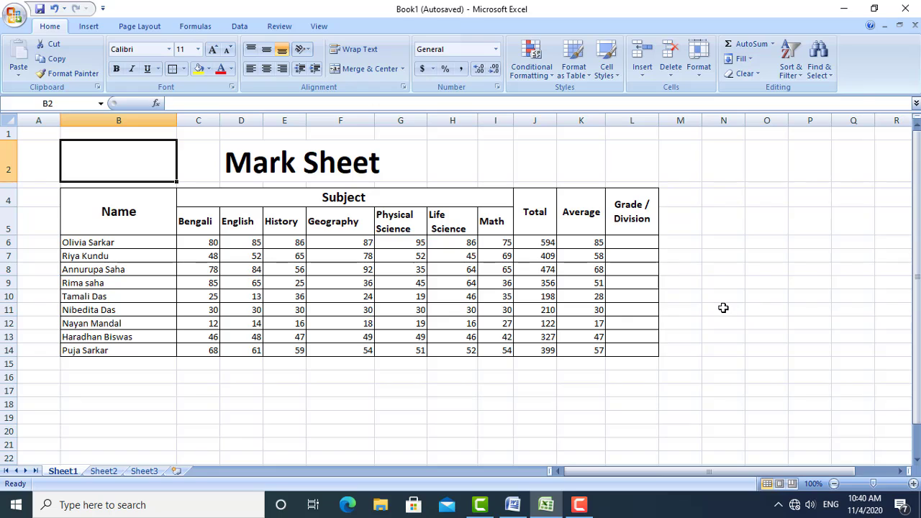
- Examine the mark sheet's overall layout, including the Name column and the subject headings from Bengali onward
{"action": "left_click", "coordinate": [723, 308]}
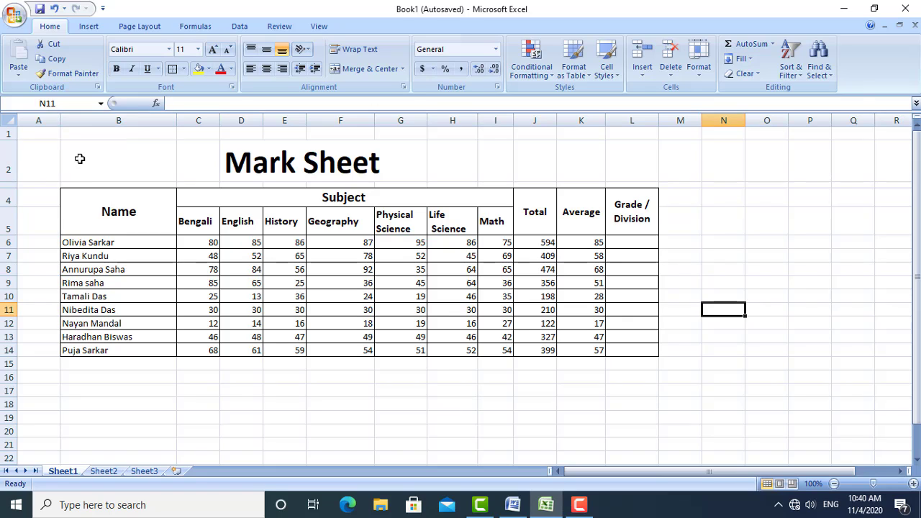
{"action": "left_click_drag", "start_coordinate": [98, 167], "coordinate": [629, 362]}
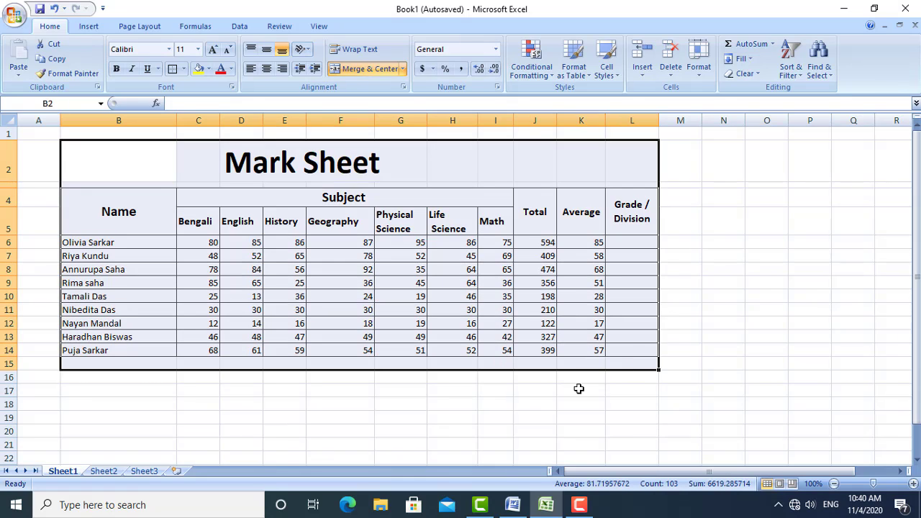
{"action": "left_click", "coordinate": [578, 389]}
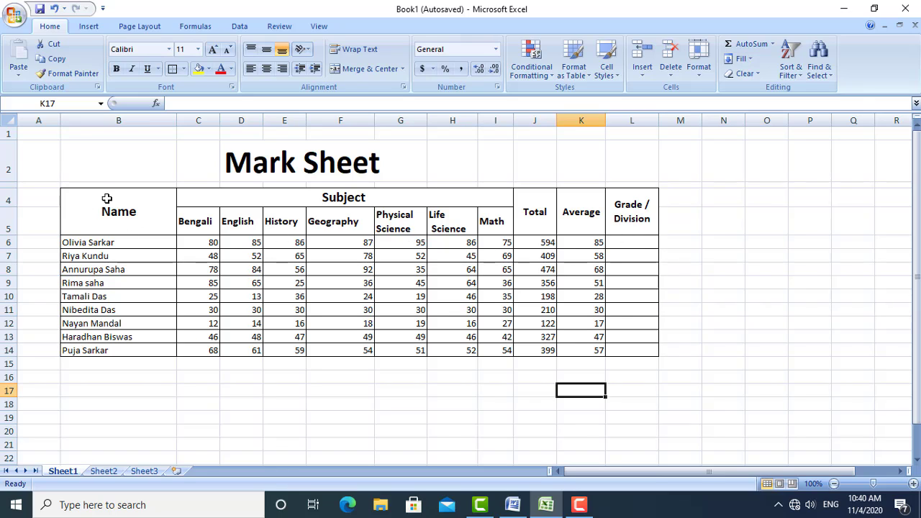
{"action": "left_click_drag", "start_coordinate": [106, 198], "coordinate": [590, 323]}
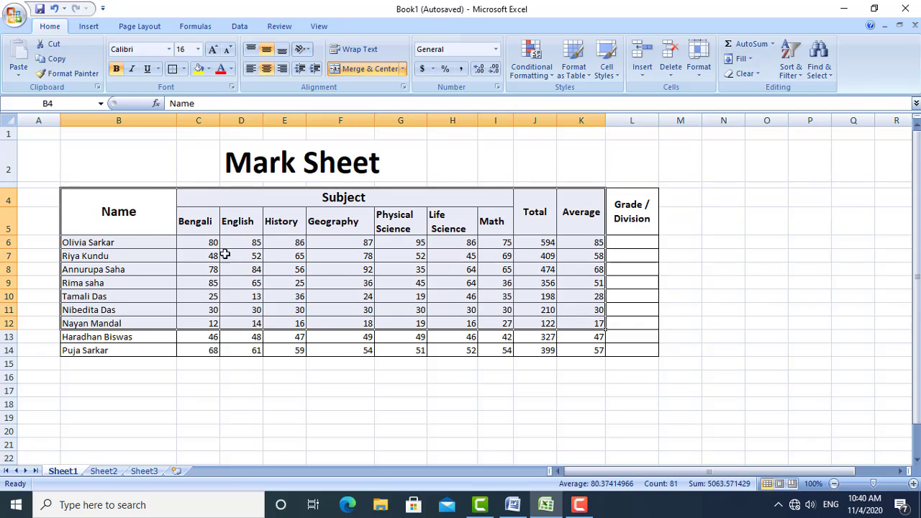
{"action": "left_click", "coordinate": [123, 226]}
{"action": "left_click", "coordinate": [205, 224]}
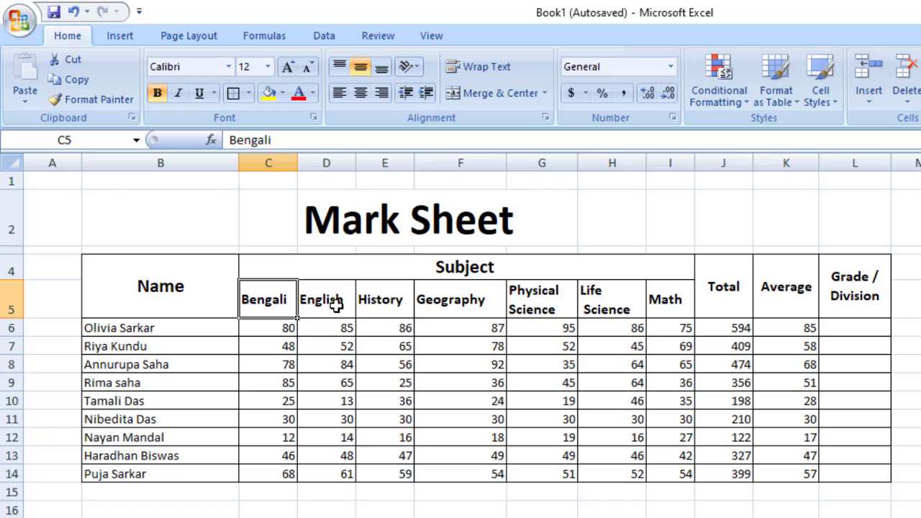
{"action": "left_click", "coordinate": [427, 274]}
{"action": "left_click", "coordinate": [268, 304]}
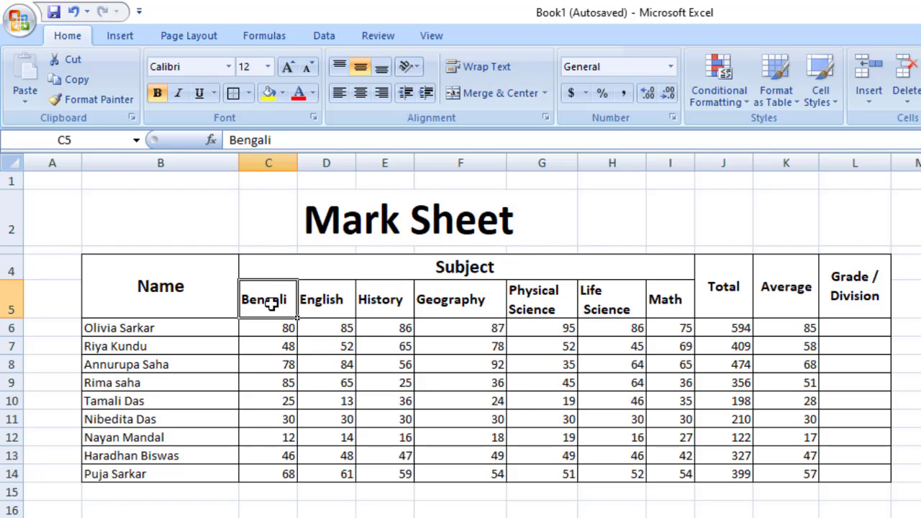
{"action": "left_click", "coordinate": [348, 311]}
{"action": "left_click", "coordinate": [385, 312]}
{"action": "left_click", "coordinate": [452, 312]}
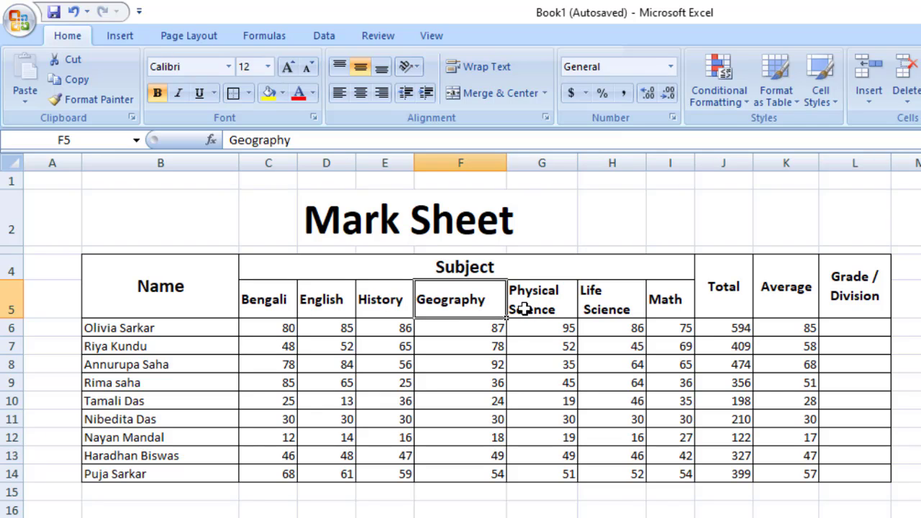
- Examine the Total, Average and Grade / Division columns and the average formula in the first student's row
{"action": "left_click", "coordinate": [742, 295]}
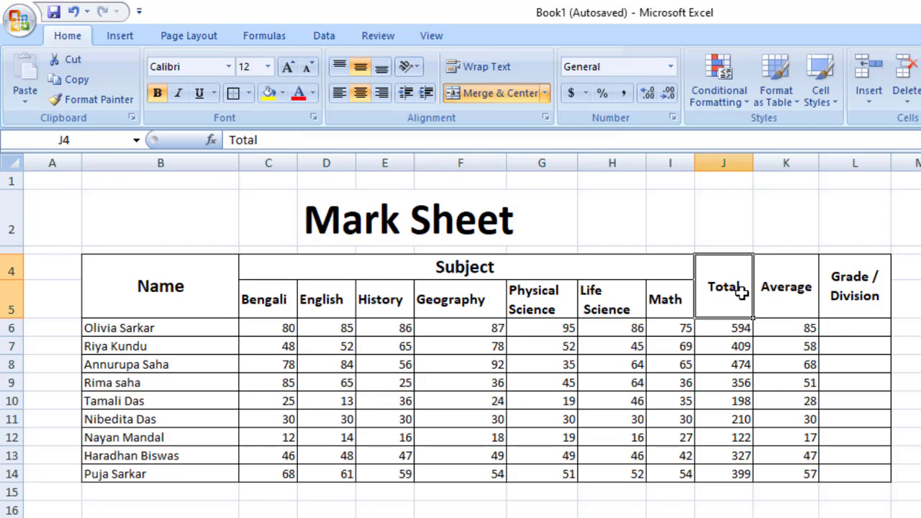
{"action": "left_click", "coordinate": [792, 302]}
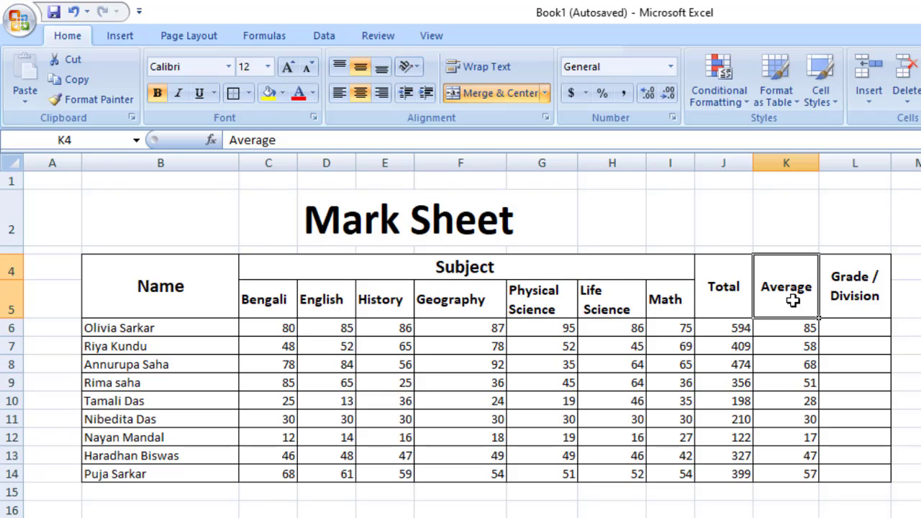
{"action": "left_click", "coordinate": [857, 326]}
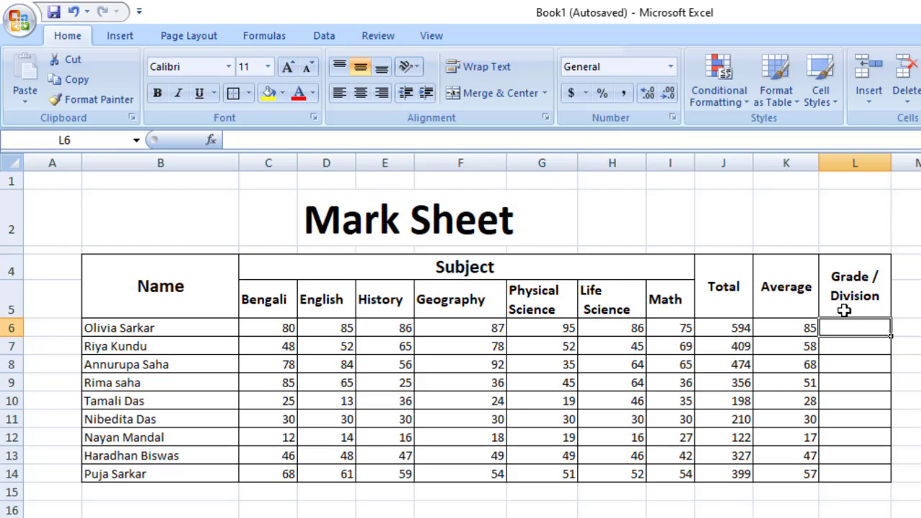
{"action": "left_click", "coordinate": [795, 323]}
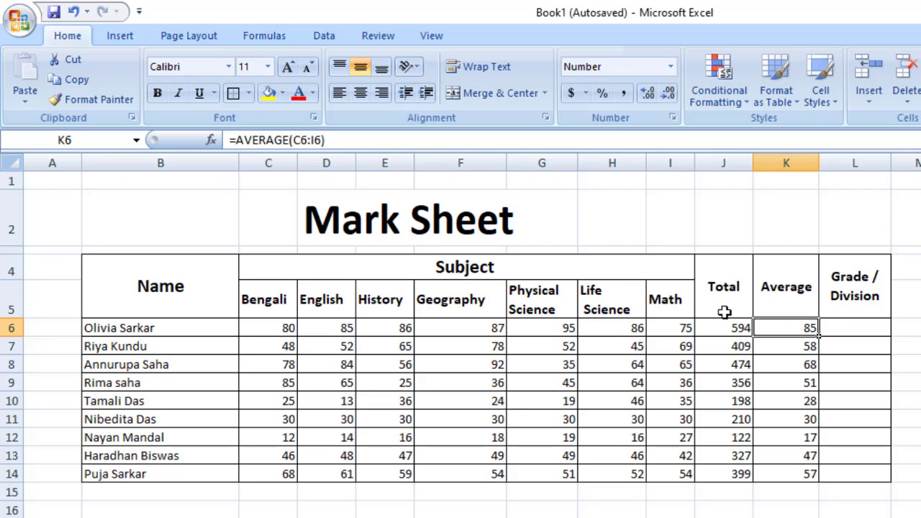
{"action": "left_click", "coordinate": [847, 331]}
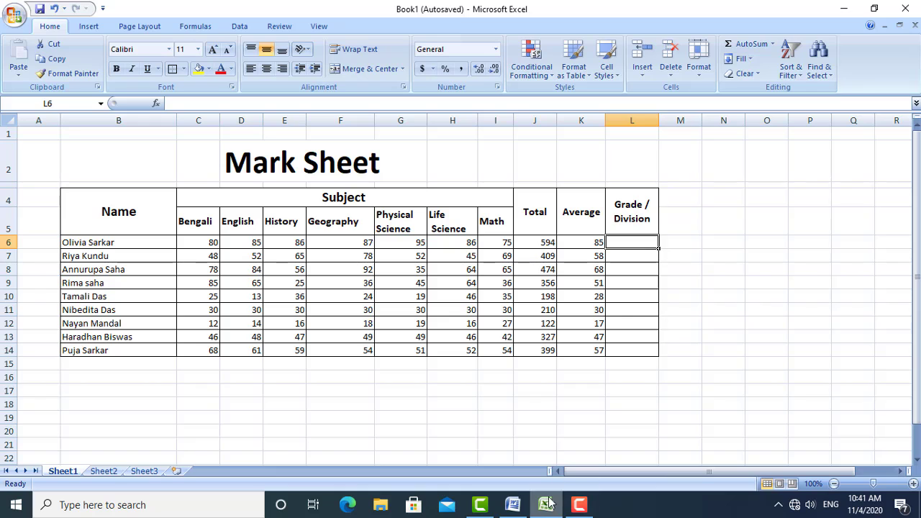
- Switch to the Word document and review its marks-to-grade table and the Division heading below it
{"action": "left_click", "coordinate": [513, 505]}
{"action": "scroll", "coordinate": [495, 444], "scroll_direction": "up", "scroll_amount": 5}
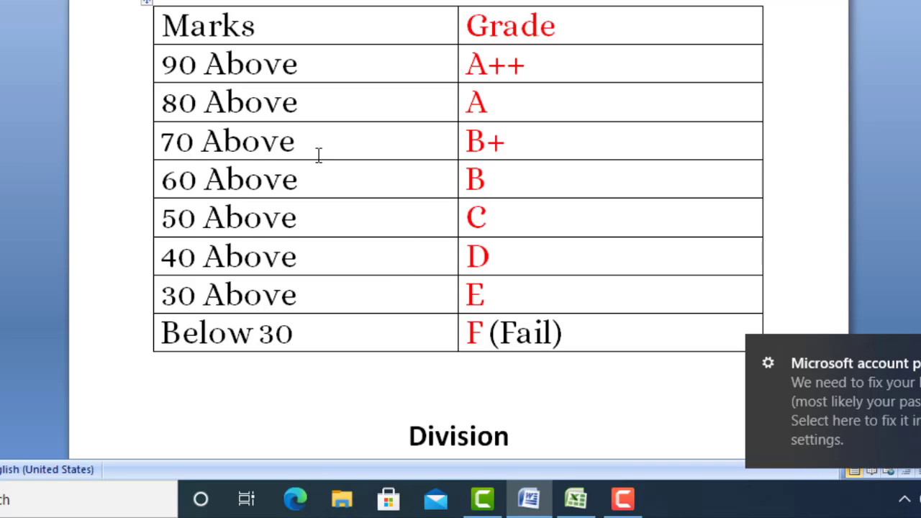
{"action": "scroll", "coordinate": [318, 157], "scroll_direction": "down", "scroll_amount": 2}
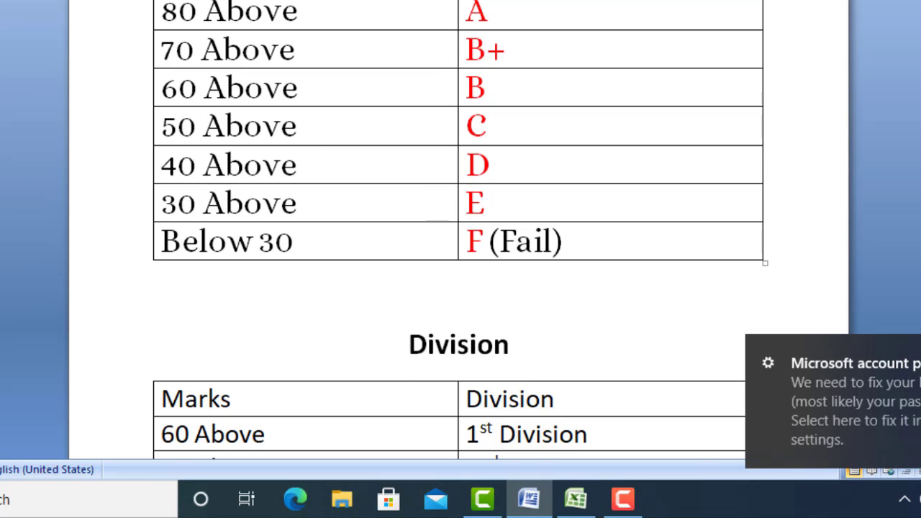
{"action": "scroll", "coordinate": [568, 207], "scroll_direction": "up", "scroll_amount": 4}
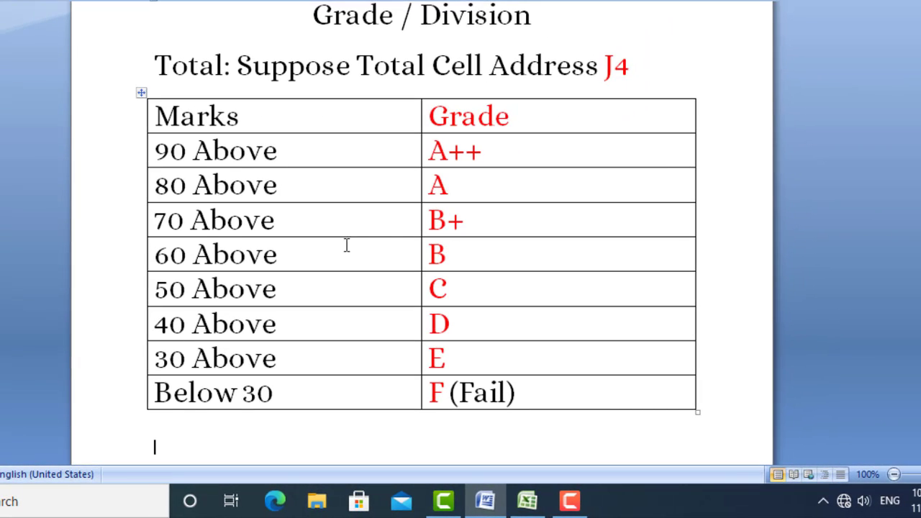
{"action": "left_click", "coordinate": [161, 120]}
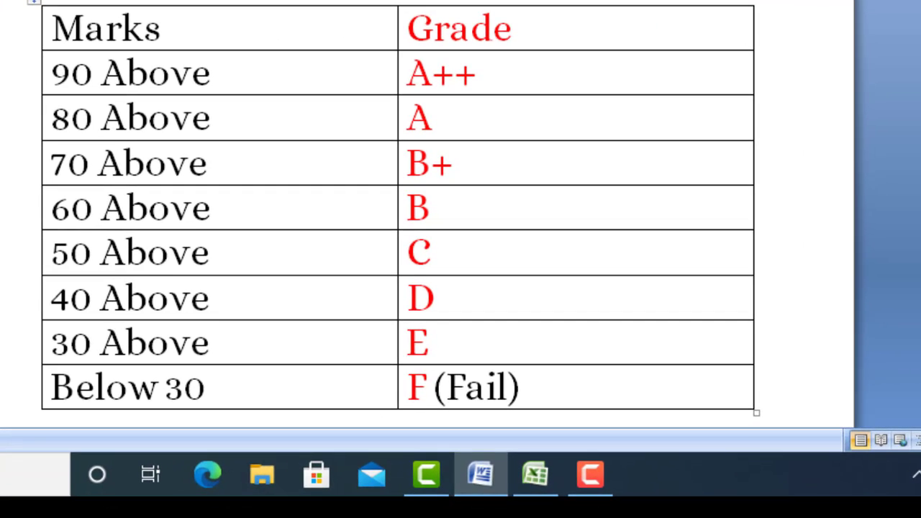
- Return to the Excel mark sheet and check which column and row hold the first student's average
{"action": "left_click", "coordinate": [545, 485]}
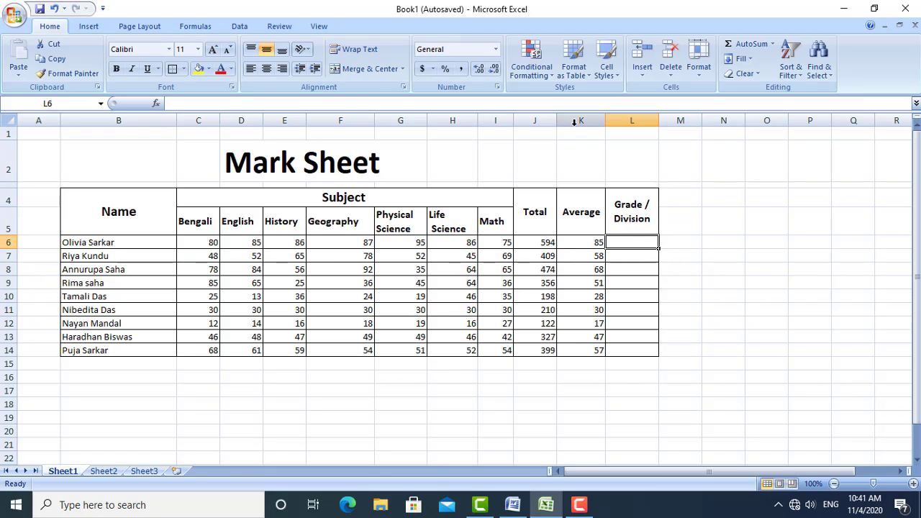
{"action": "left_click", "coordinate": [577, 244]}
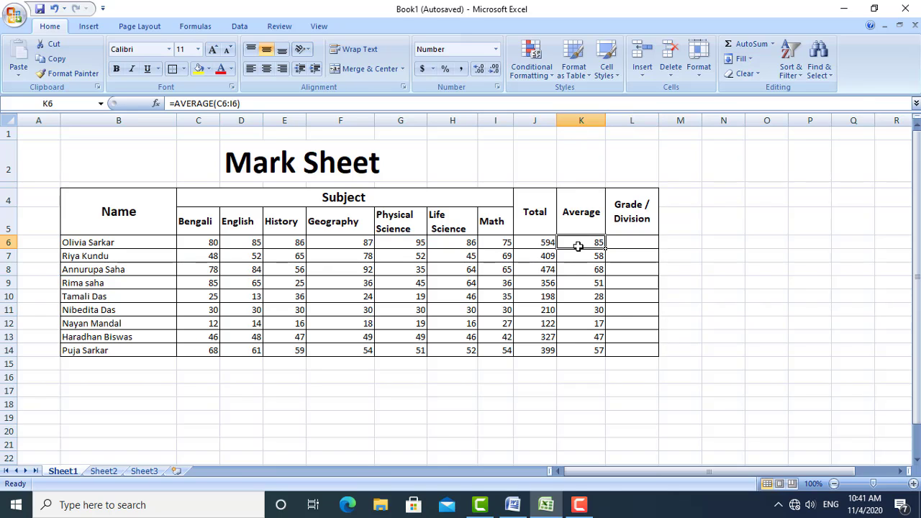
{"action": "left_click", "coordinate": [582, 121]}
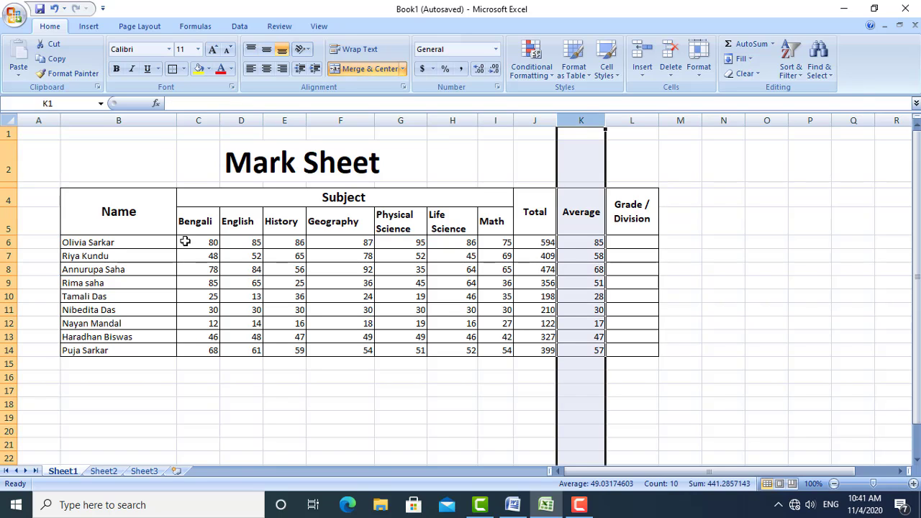
{"action": "left_click", "coordinate": [577, 243]}
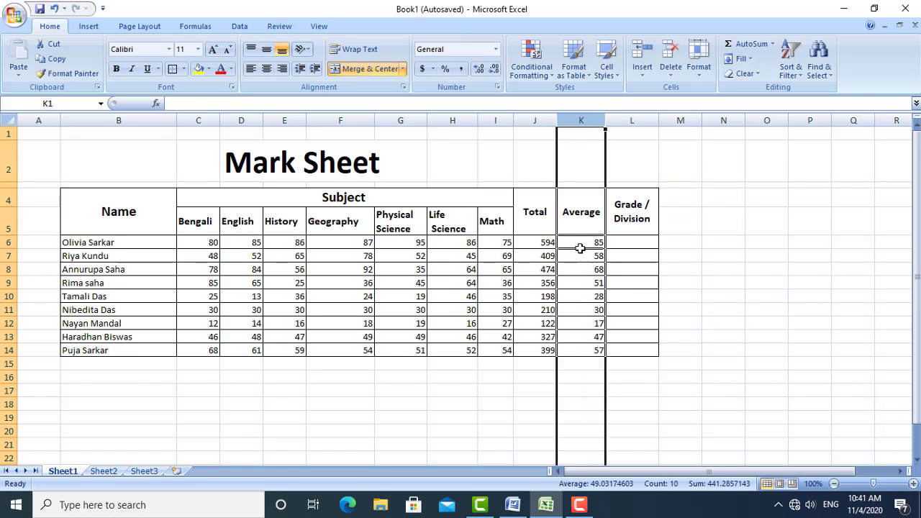
{"action": "left_click", "coordinate": [9, 243]}
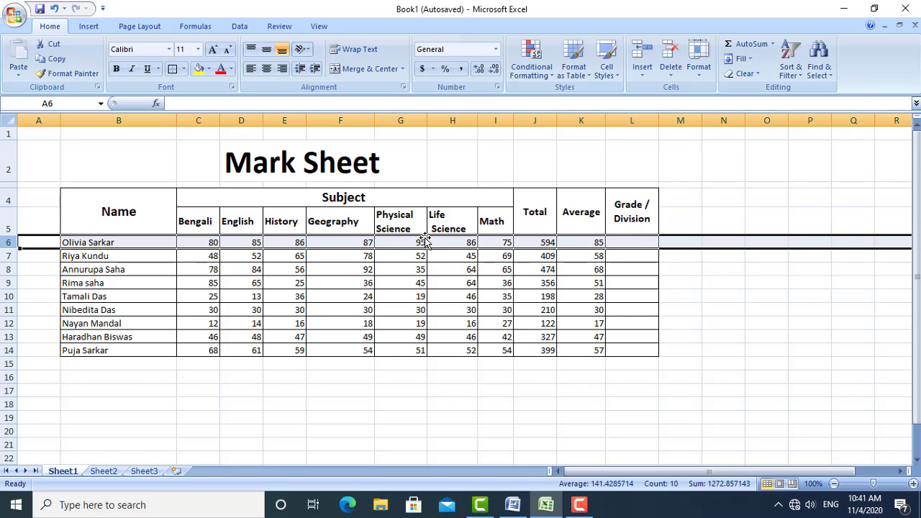
{"action": "left_click", "coordinate": [590, 120]}
{"action": "left_click", "coordinate": [588, 244]}
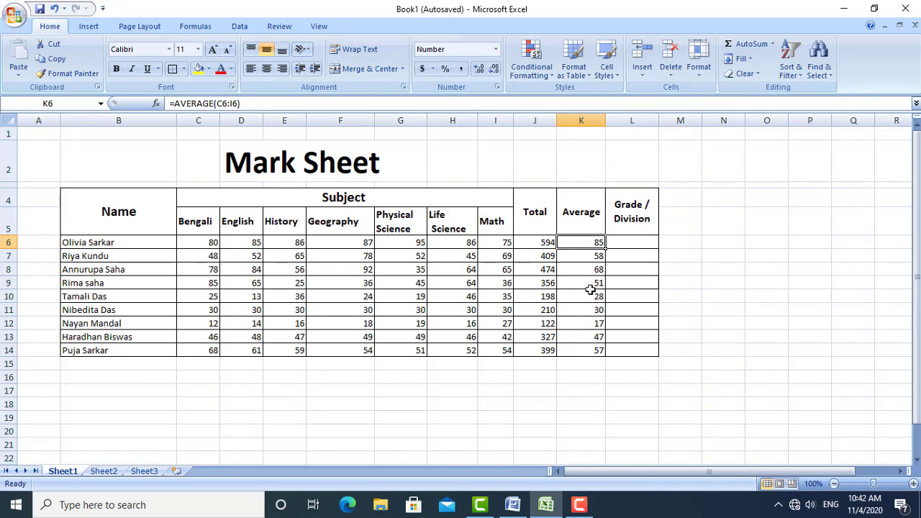
- Switch to the Word document and change the red cell address above the grade table to K6
{"action": "left_click", "coordinate": [516, 506]}
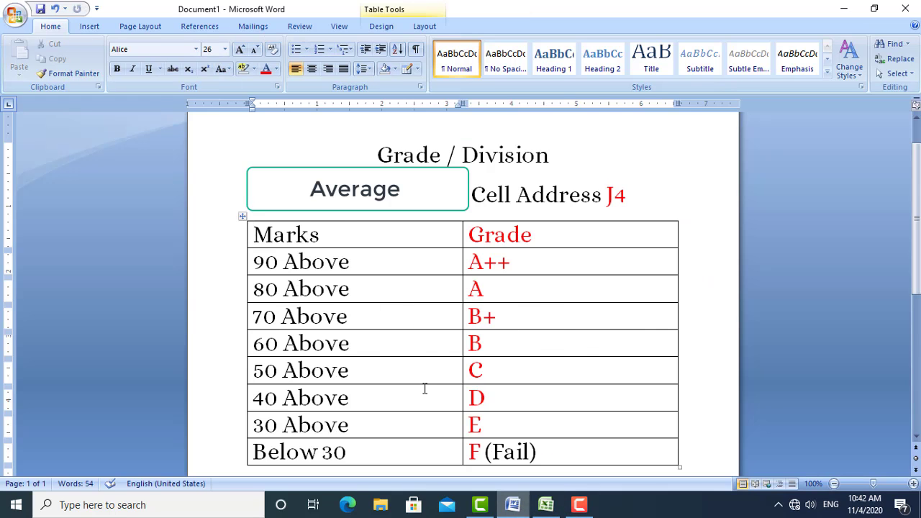
{"action": "left_click", "coordinate": [616, 193]}
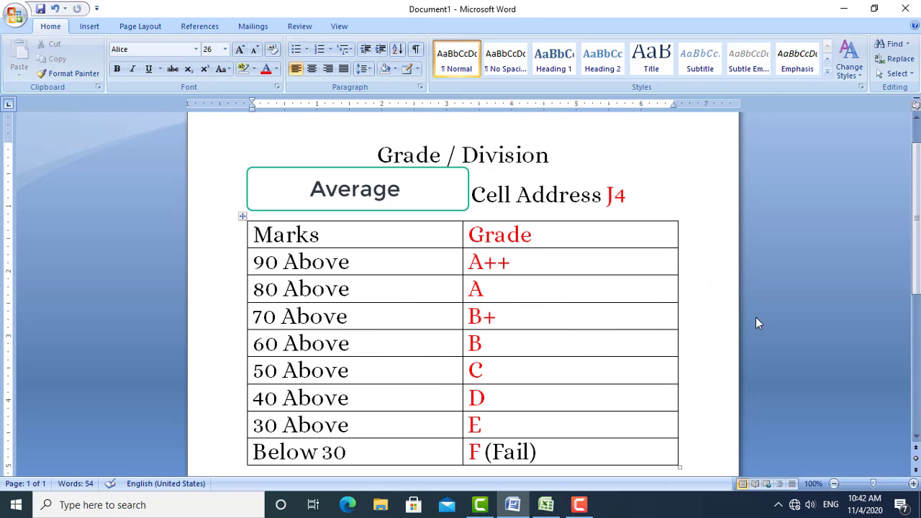
{"action": "key", "text": "BackSpace"}
{"action": "type", "text": "5"}
{"action": "key", "text": "BackSpace"}
{"action": "type", "text": "K"}
{"action": "key", "text": "Delete"}
{"action": "type", "text": "6"}
{"action": "left_click", "coordinate": [547, 505]}
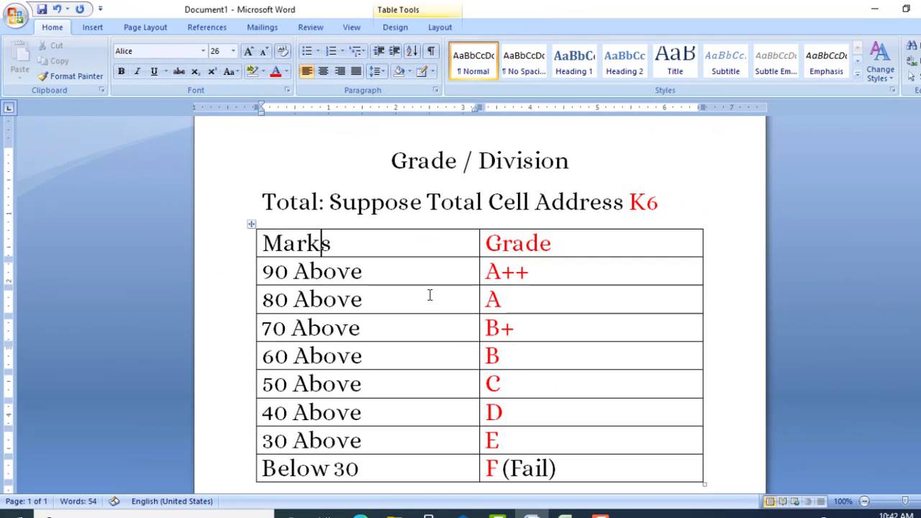
- Review the cell address line and the grade criteria in the Word table, row by row from 90 Above to 50 Above
{"action": "scroll", "coordinate": [430, 294], "scroll_direction": "down", "scroll_amount": 2}
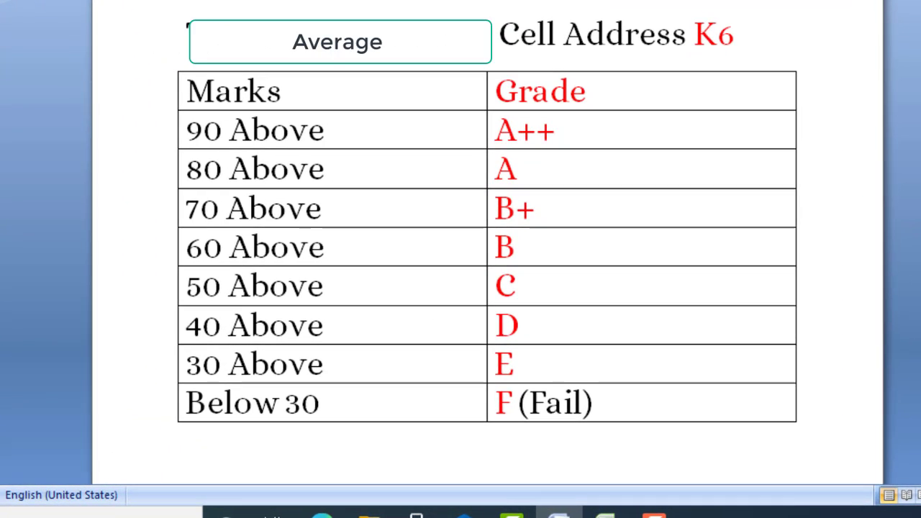
{"action": "left_click_drag", "start_coordinate": [279, 39], "coordinate": [608, 42]}
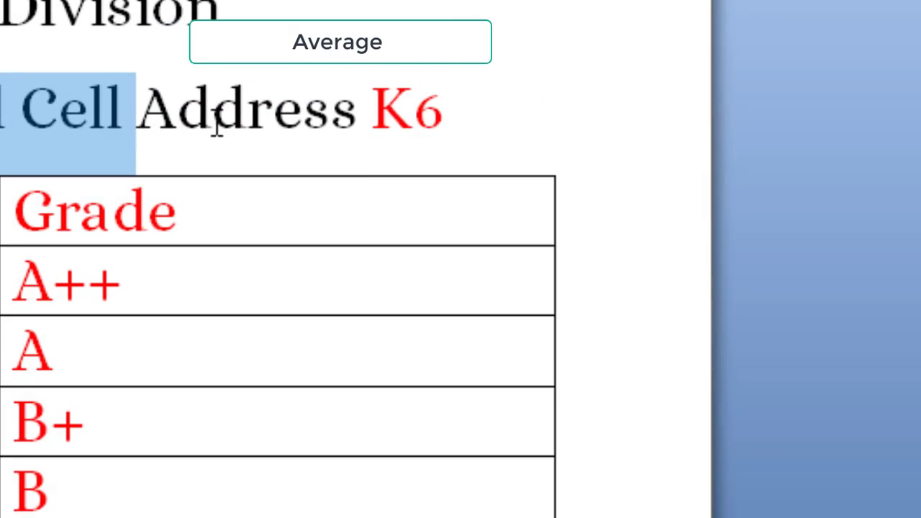
{"action": "left_click_drag", "start_coordinate": [218, 129], "coordinate": [374, 119]}
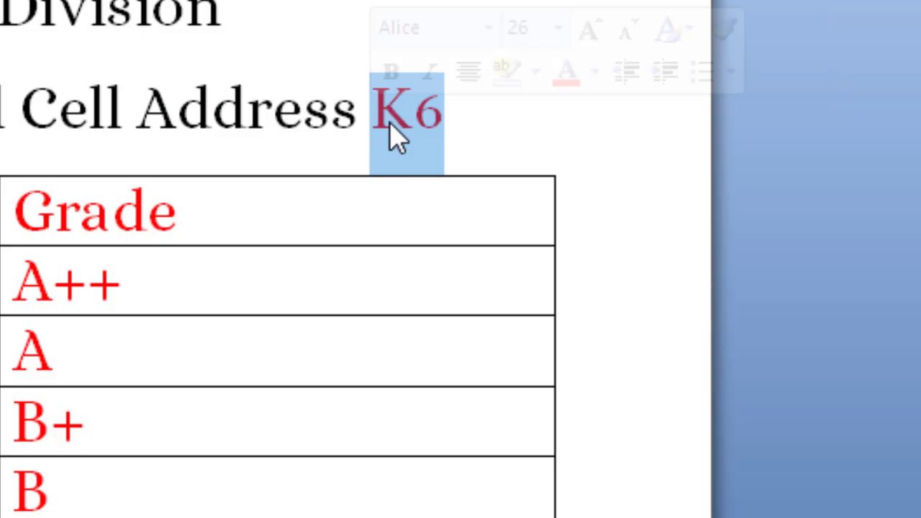
{"action": "left_click", "coordinate": [64, 228]}
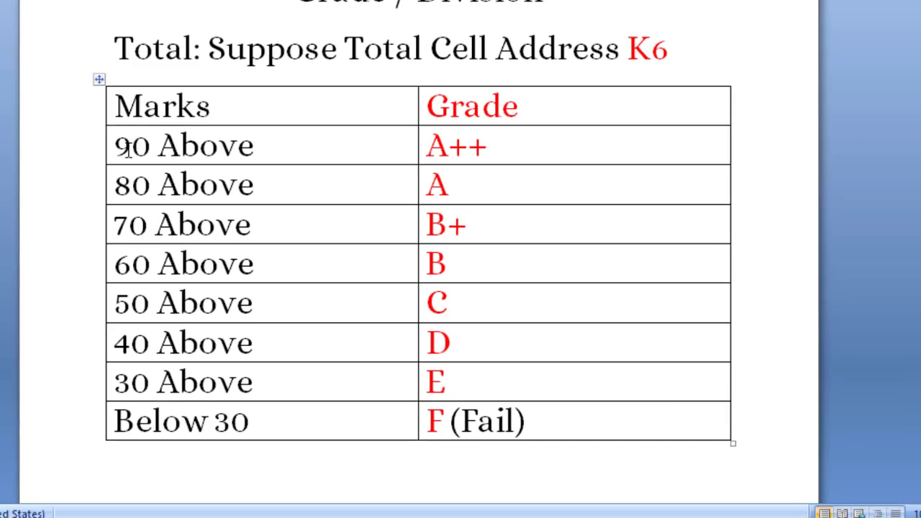
{"action": "left_click_drag", "start_coordinate": [128, 143], "coordinate": [267, 144]}
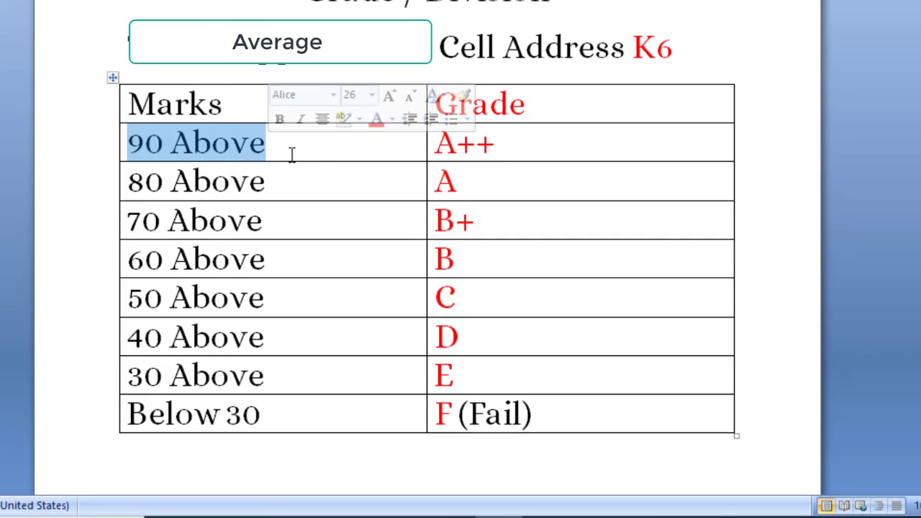
{"action": "left_click", "coordinate": [295, 149]}
{"action": "left_click_drag", "start_coordinate": [507, 149], "coordinate": [446, 151]}
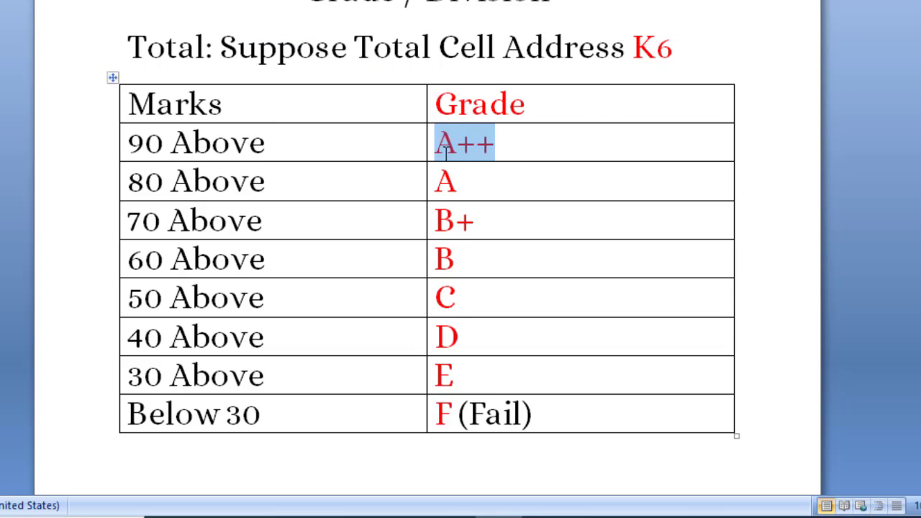
{"action": "left_click_drag", "start_coordinate": [138, 186], "coordinate": [427, 199]}
{"action": "left_click", "coordinate": [504, 194]}
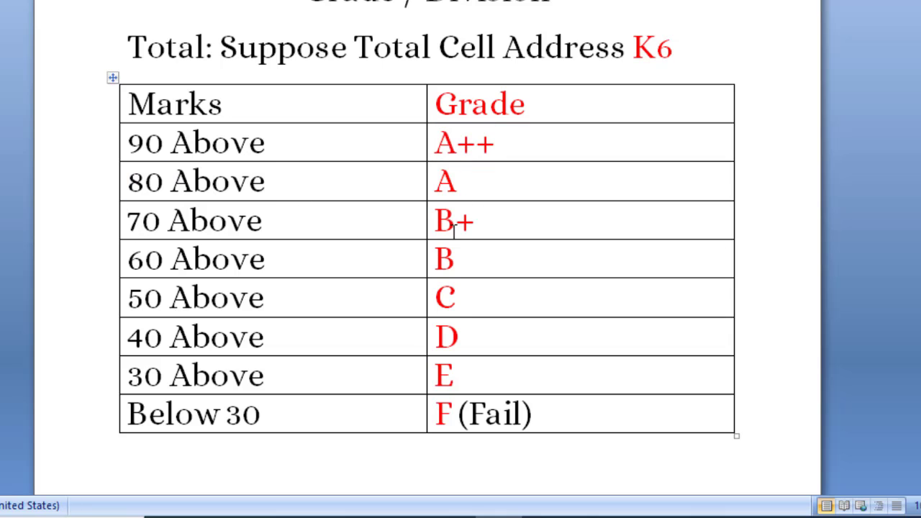
{"action": "left_click", "coordinate": [497, 230]}
{"action": "scroll", "coordinate": [209, 263], "scroll_direction": "down", "scroll_amount": 1}
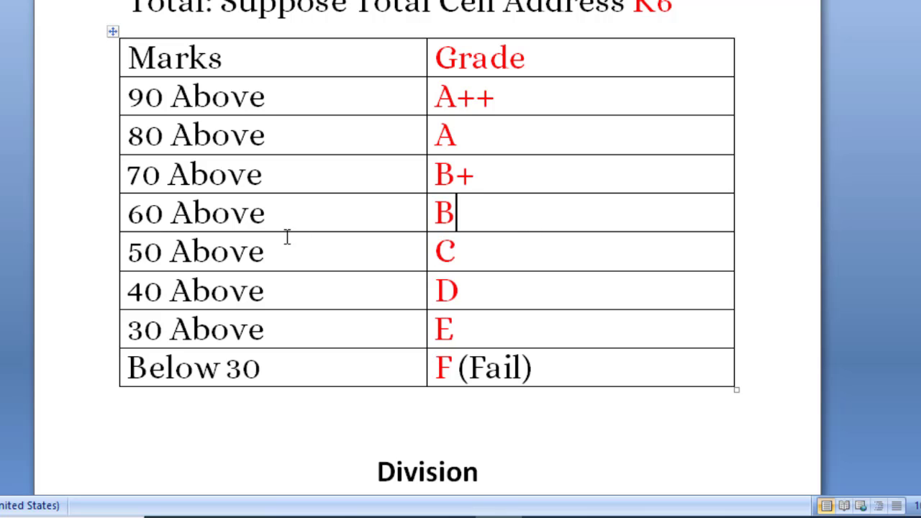
{"action": "left_click", "coordinate": [452, 258]}
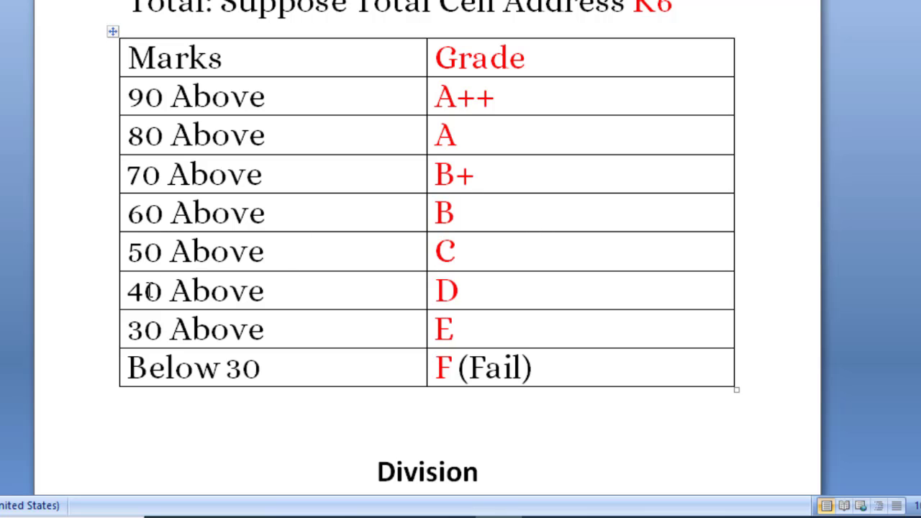
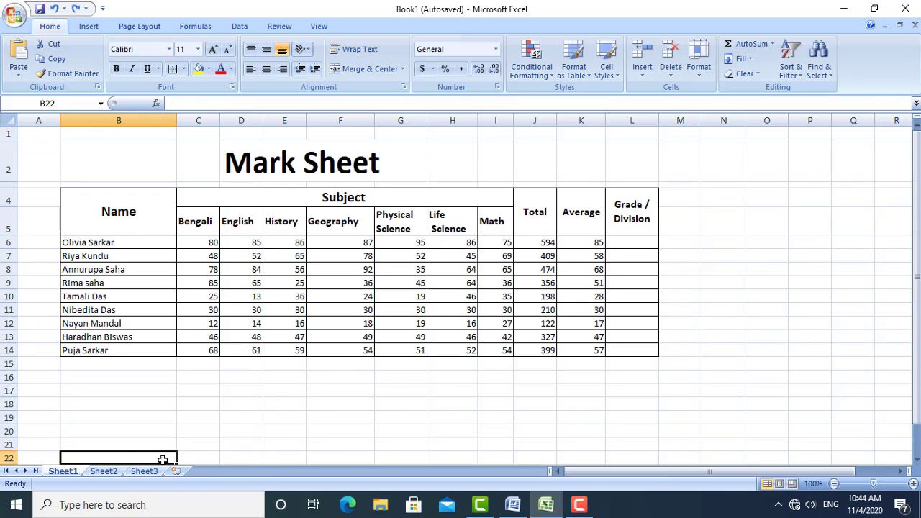
- Switch to the Word document and check the cell address line and the grade for 90 Above
{"action": "left_click", "coordinate": [513, 504]}
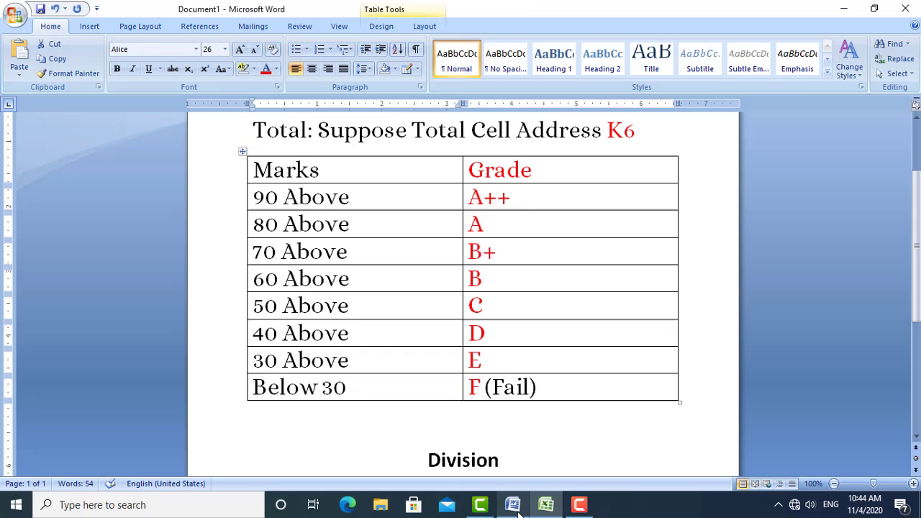
{"action": "scroll", "coordinate": [457, 381], "scroll_direction": "up", "scroll_amount": 2}
{"action": "left_click", "coordinate": [324, 265]}
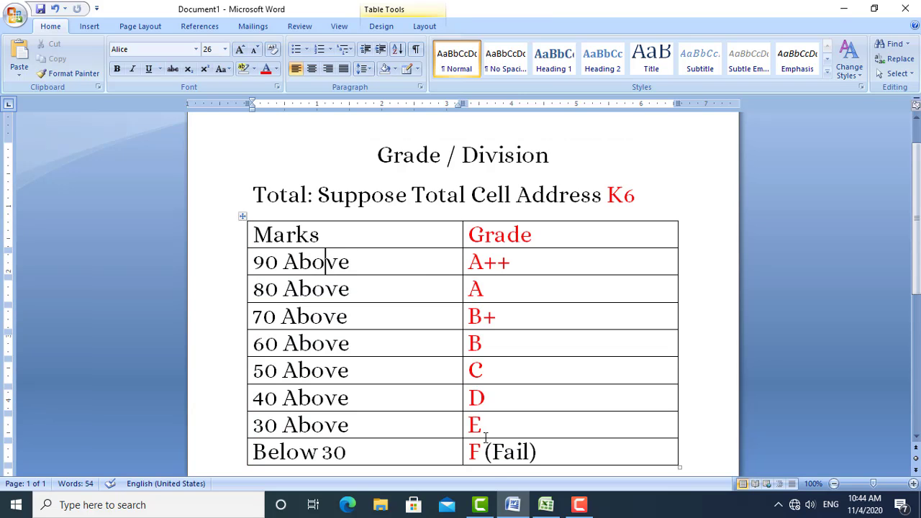
- Switch to the Excel mark sheet and start an IF formula in L6 that tests K6>90 and returns A++
{"action": "left_click", "coordinate": [545, 505]}
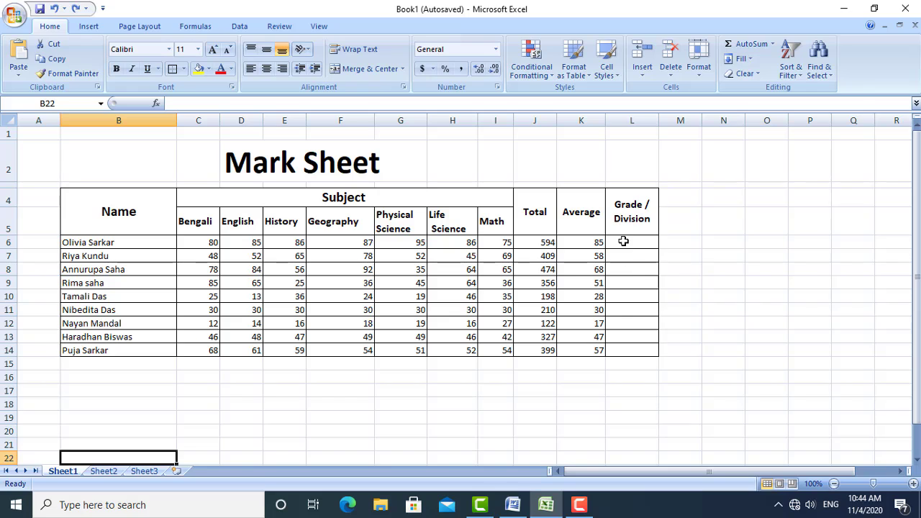
{"action": "left_click", "coordinate": [623, 242]}
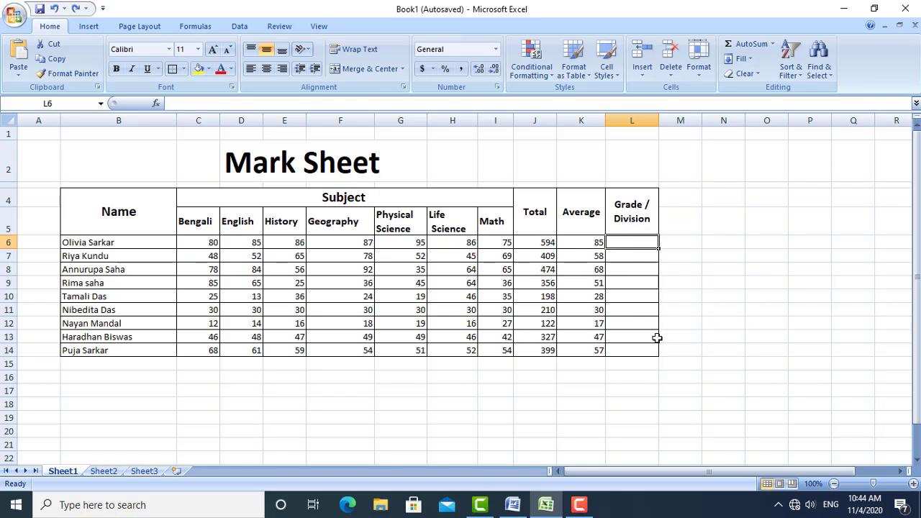
{"action": "type", "text": "="}
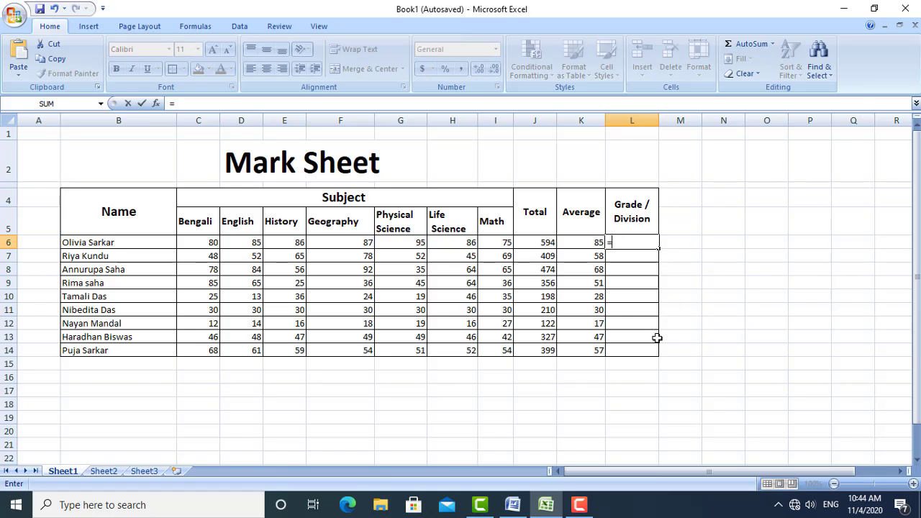
{"action": "type", "text": "i"}
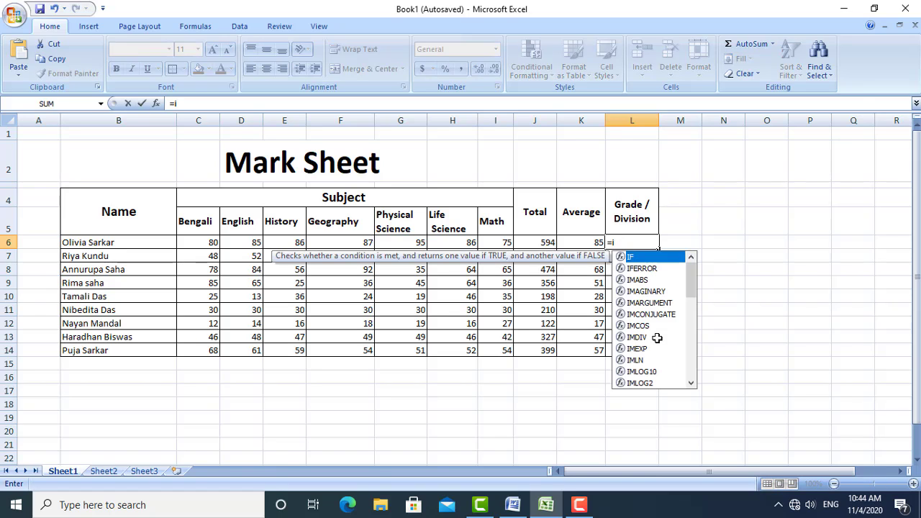
{"action": "type", "text": "f"}
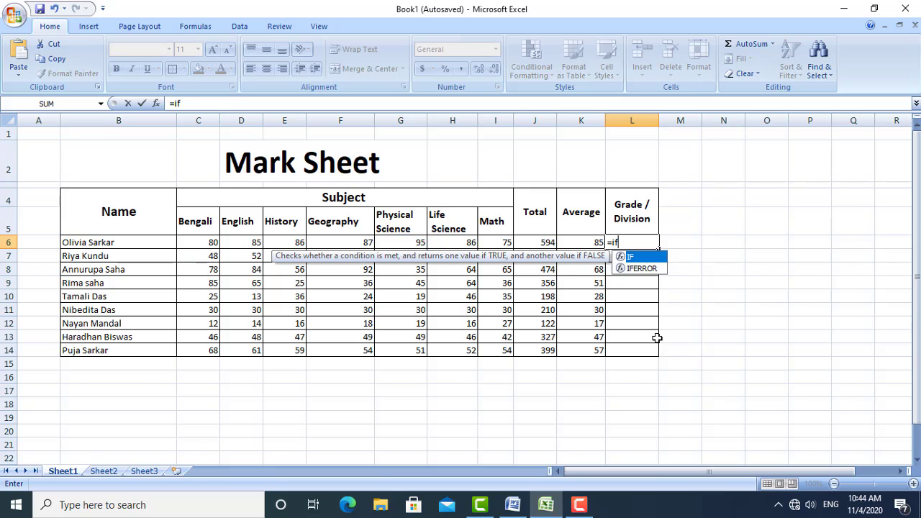
{"action": "type", "text": "("}
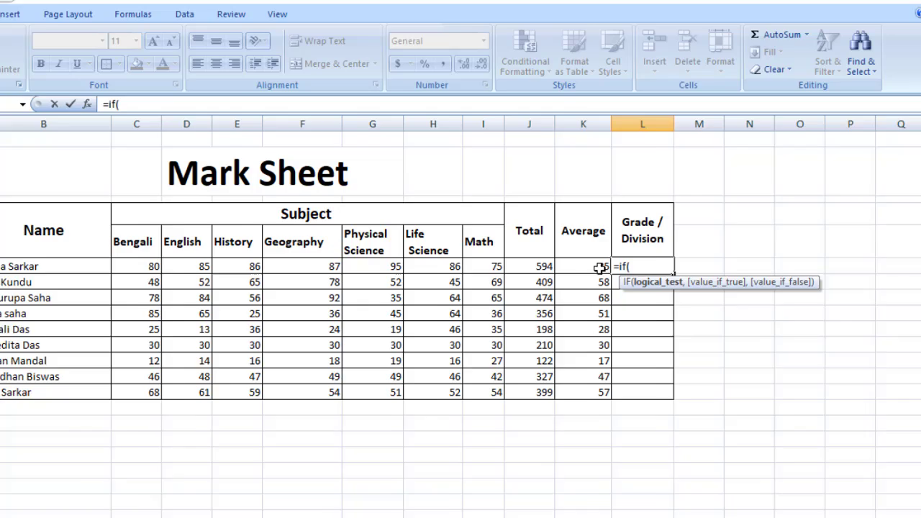
{"action": "left_click", "coordinate": [597, 243]}
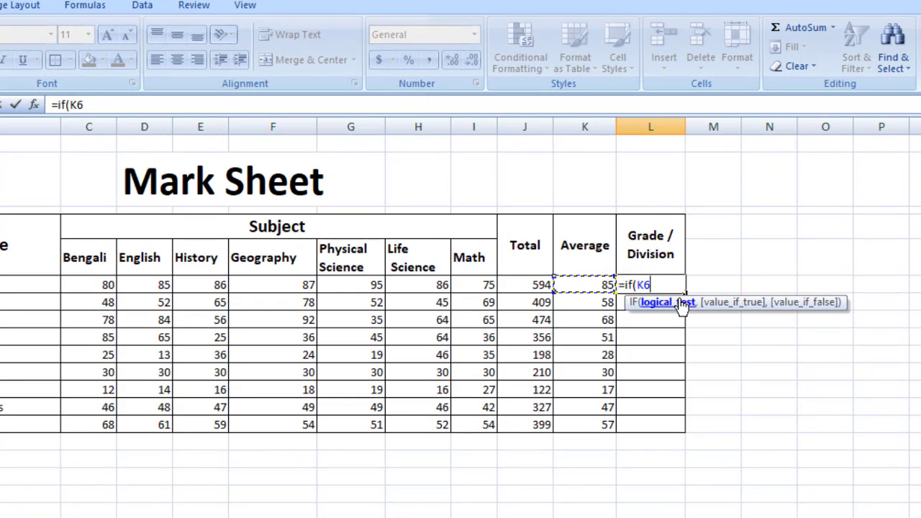
{"action": "type", "text": ">"}
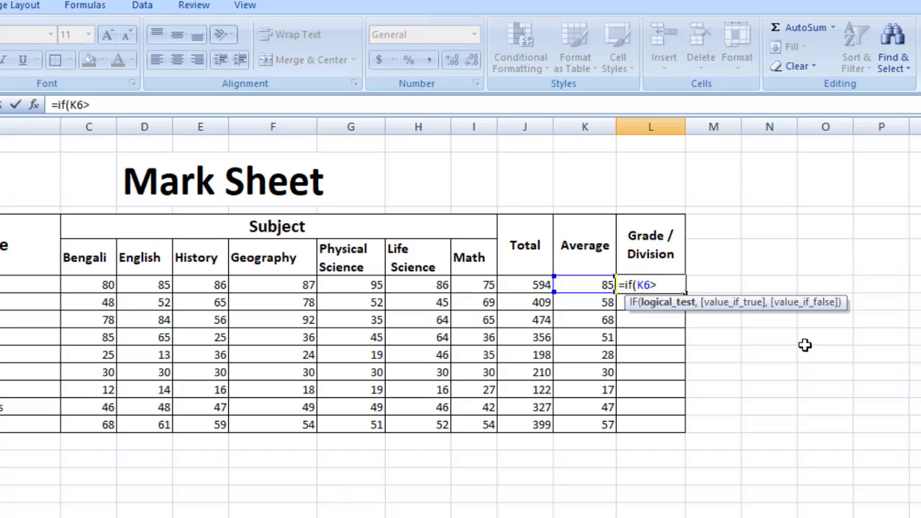
{"action": "type", "text": "90"}
{"action": "type", "text": ","}
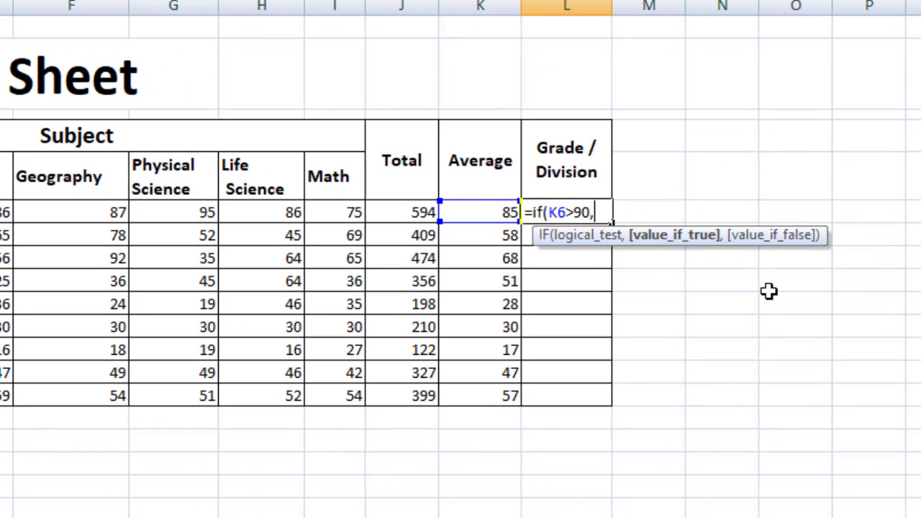
{"action": "type", "text": "\"A++"}
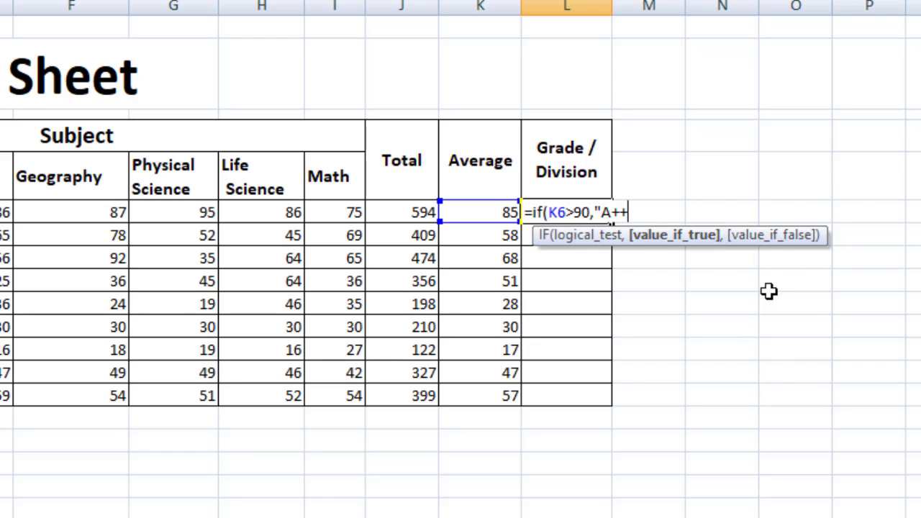
- Nest a second IF in the L6 formula with the test k6<80 and the result "A"
{"action": "type", "text": ",if"}
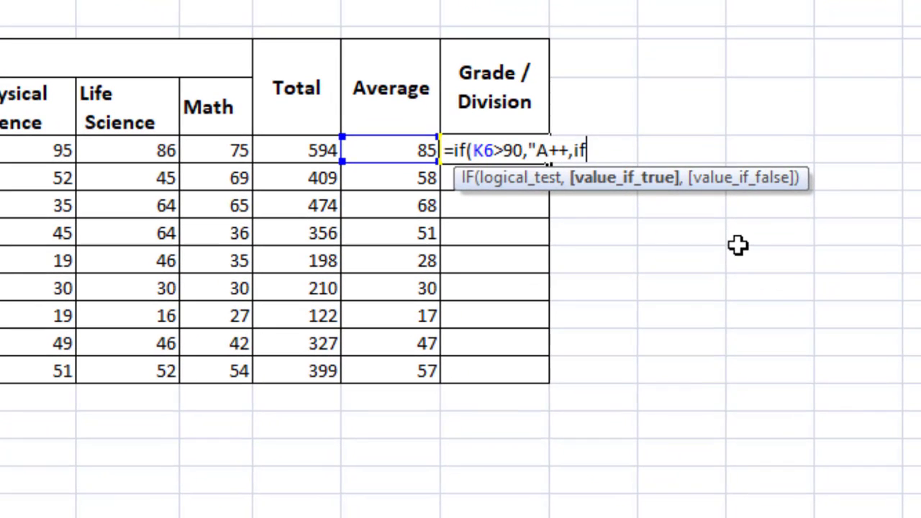
{"action": "type", "text": "(k6"}
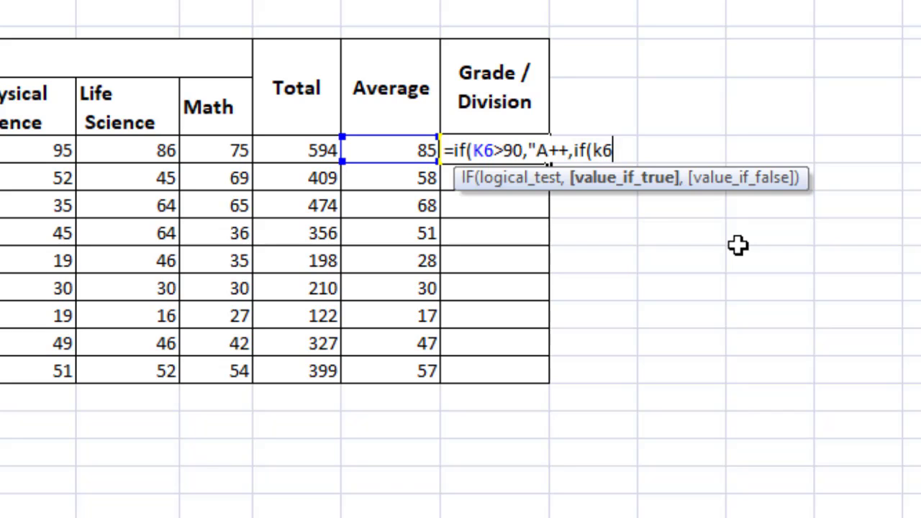
{"action": "type", "text": ">"}
{"action": "key", "text": "BackSpace"}
{"action": "type", "text": "<80,\""}
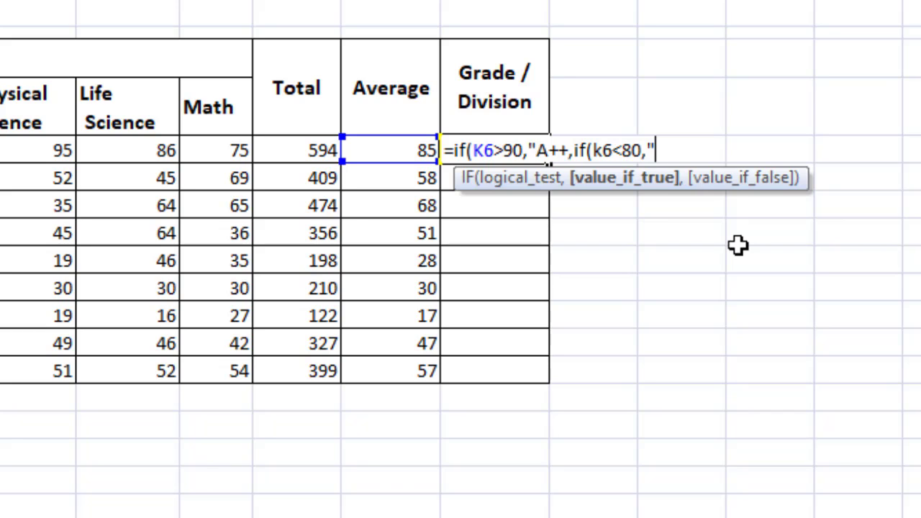
{"action": "type", "text": "A"}
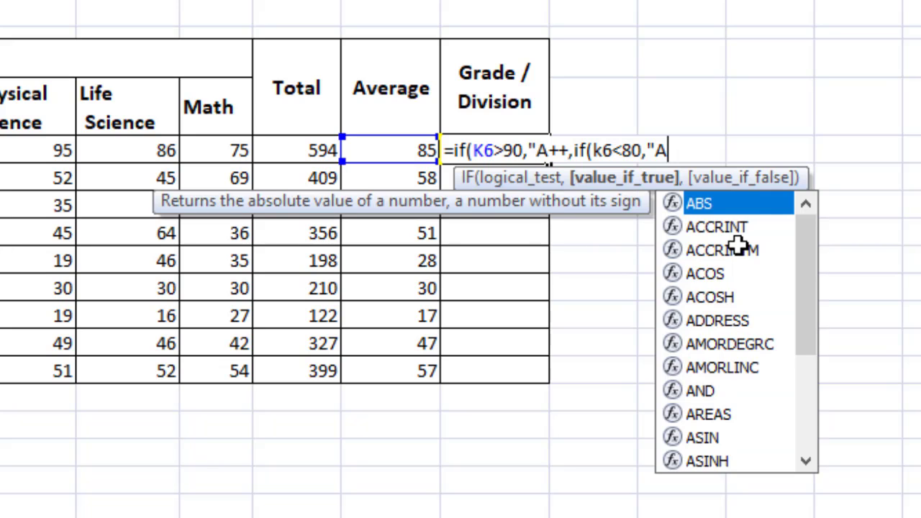
{"action": "type", "text": "\""}
- Begin a third nested IF in the L6 formula with a greater-than test on k6
{"action": "type", "text": ",i"}
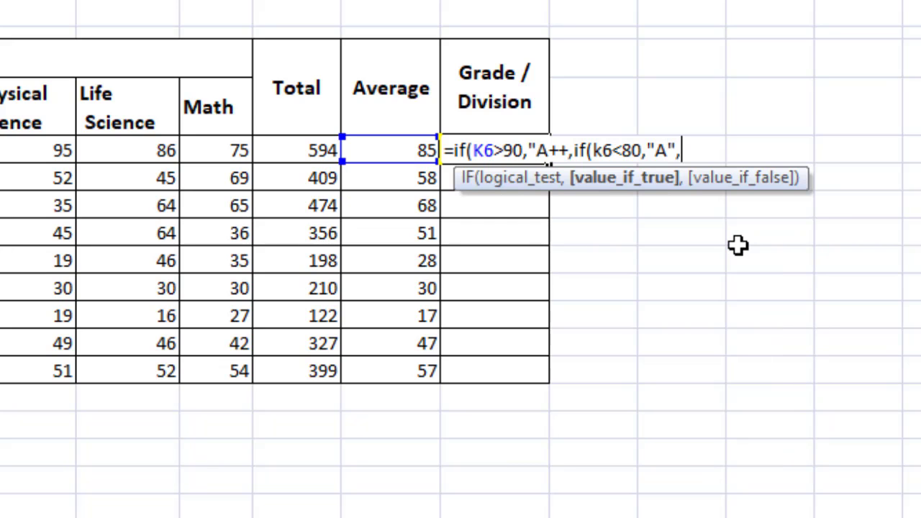
{"action": "type", "text": "f(k6"}
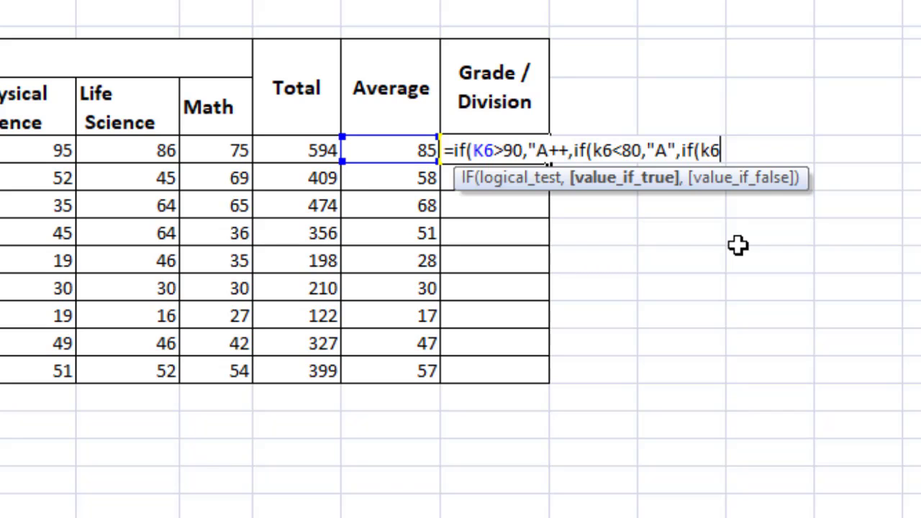
{"action": "type", "text": ">"}
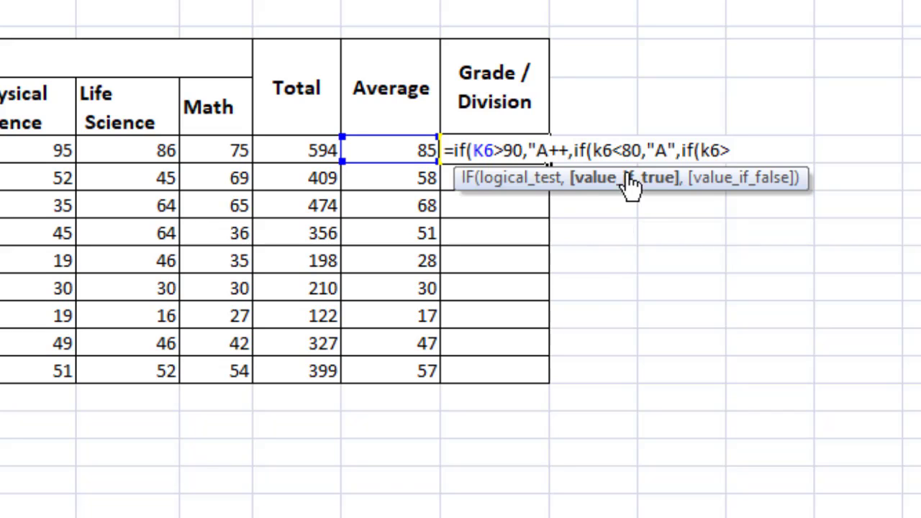
- Correct the second IF's test to k6>80 and return to the end of the formula
{"action": "left_click", "coordinate": [623, 150]}
{"action": "key", "text": "BackSpace"}
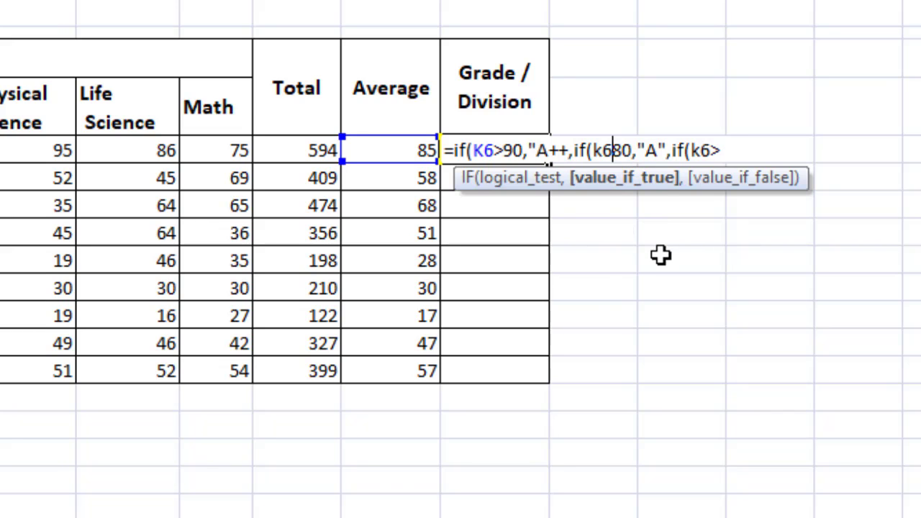
{"action": "type", "text": ">"}
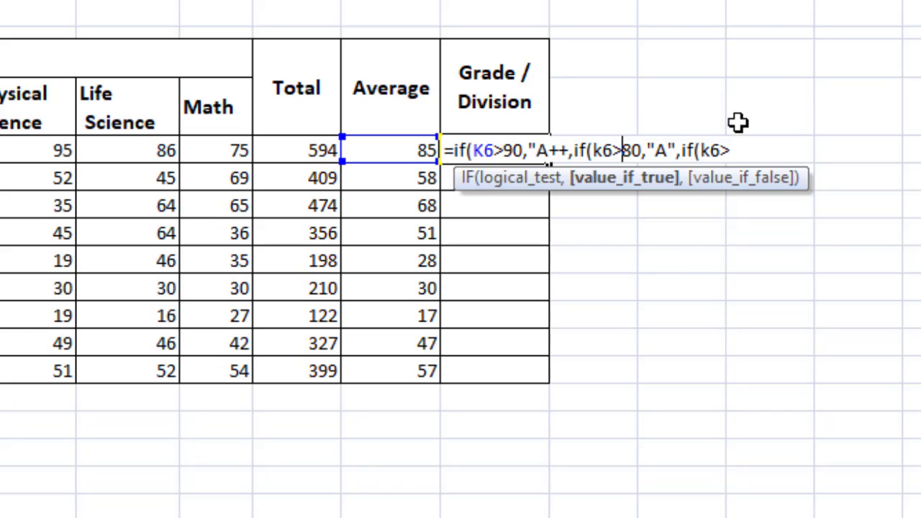
{"action": "left_click", "coordinate": [698, 150]}
{"action": "key", "text": "Right"}
{"action": "key", "text": "Right"}
{"action": "key", "text": "Right"}
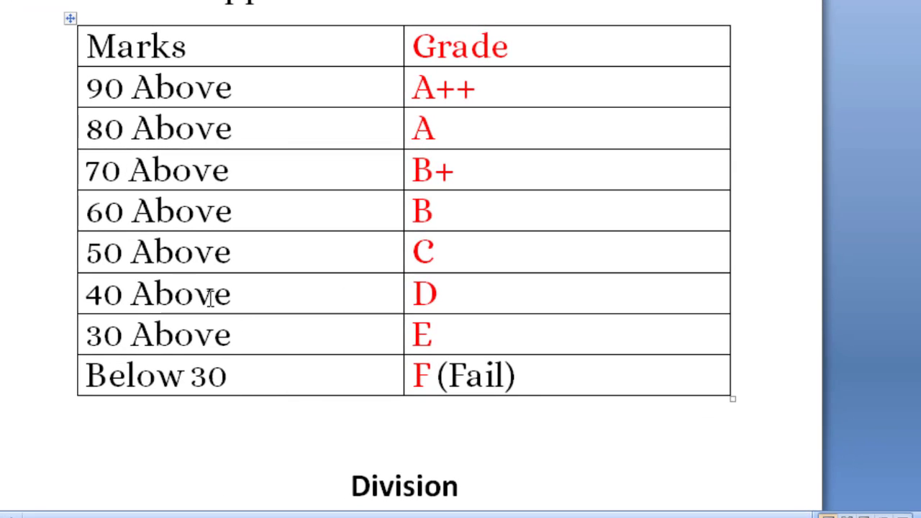
- Check the grade table in Word, and complete the third IF in L6 with k6>70 and the result "B++"
{"action": "key", "text": "Down"}
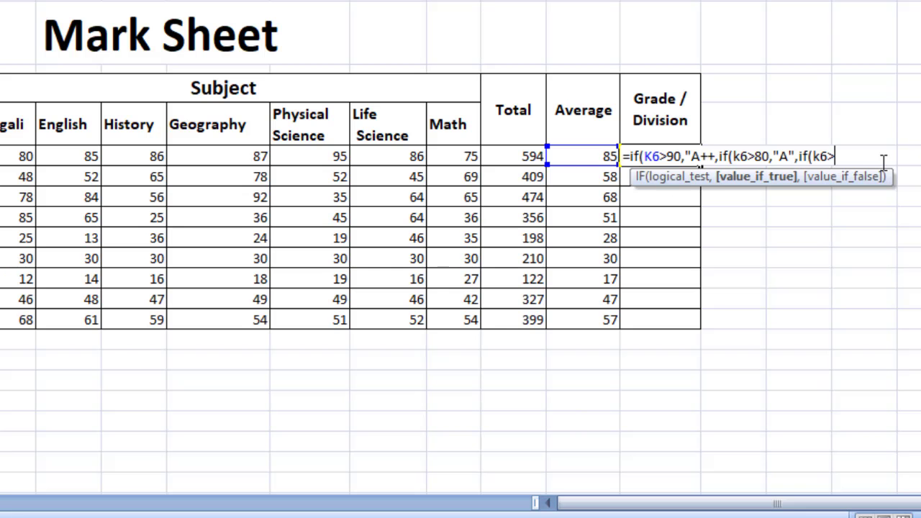
{"action": "type", "text": "70,\"B"}
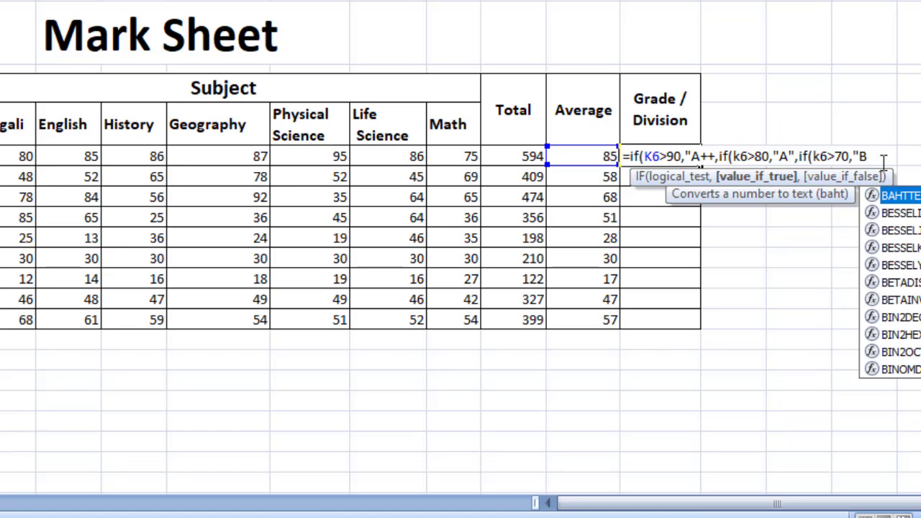
{"action": "type", "text": "+\""}
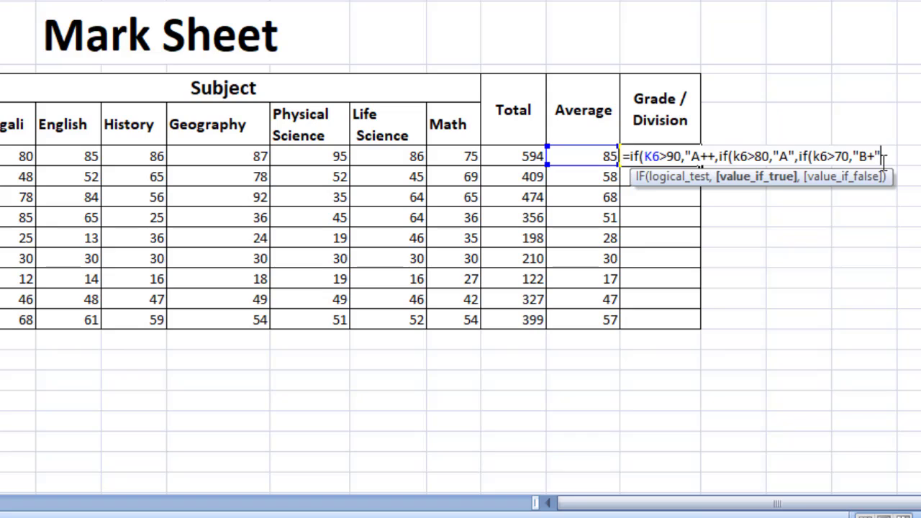
{"action": "key", "text": "BackSpace"}
{"action": "type", "text": "+\""}
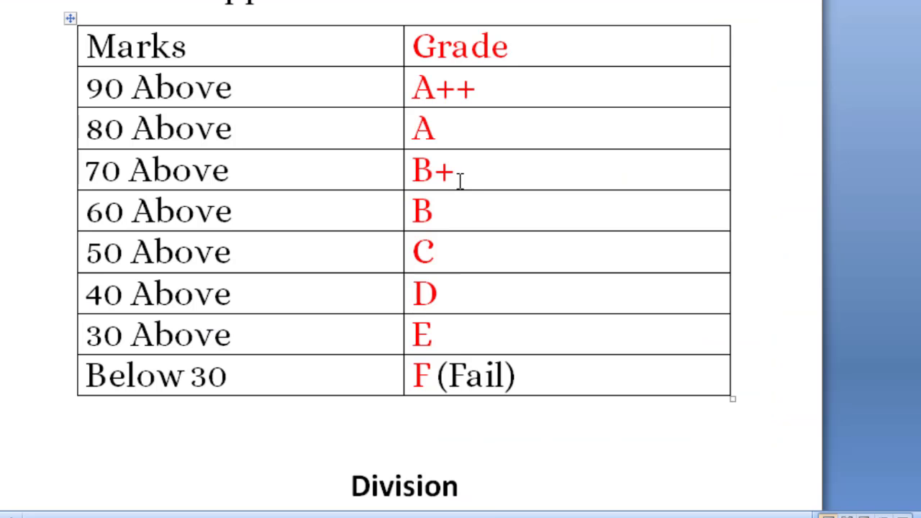
- Change the grade for 70 Above in the Word table to B++
{"action": "left_click", "coordinate": [459, 180]}
{"action": "type", "text": "++,if(k6>80,\"A"}
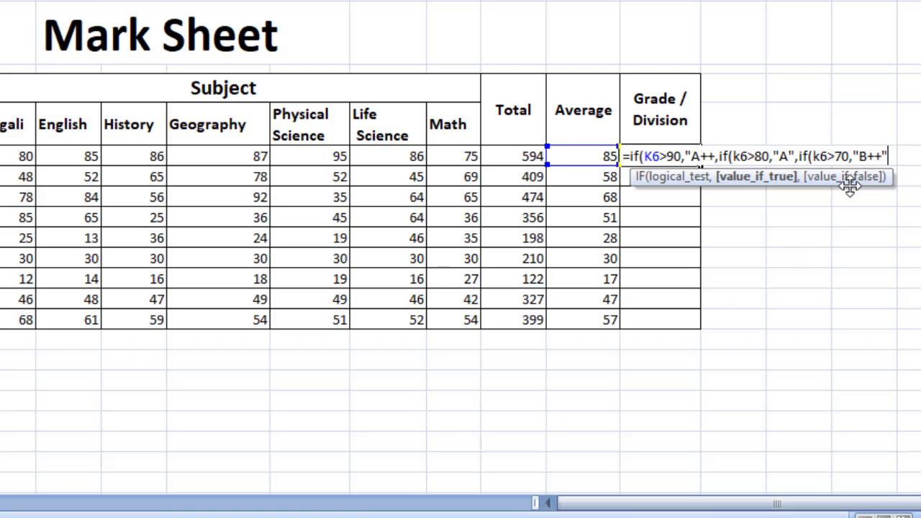
- Nest a fourth IF in L6 testing k6>60 with the result "B", and begin a fifth IF on k6
{"action": "type", "text": ",if(k6"}
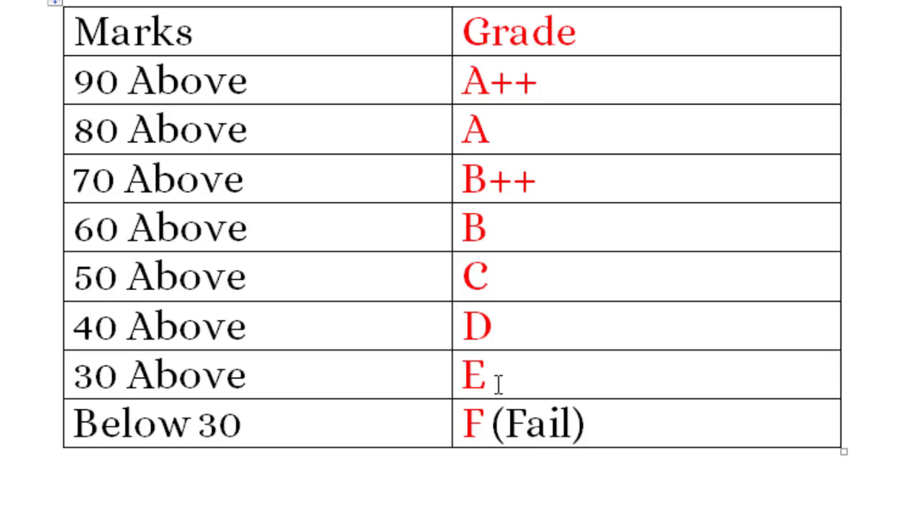
- Check the grade table in Word, complete the fifth IF in L6 with k6>50 and the result "D", and begin a sixth IF on k6
{"action": "scroll", "coordinate": [281, 237], "scroll_direction": "down", "scroll_amount": 3}
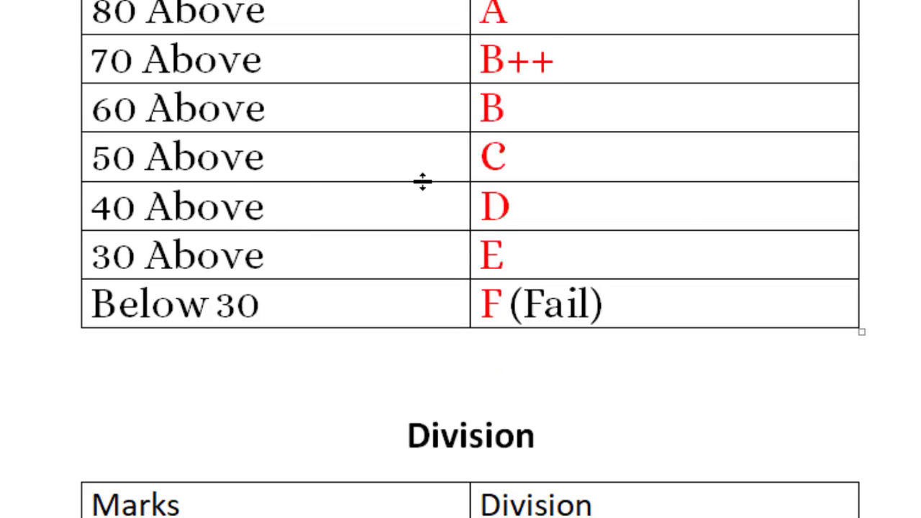
{"action": "left_click", "coordinate": [146, 160]}
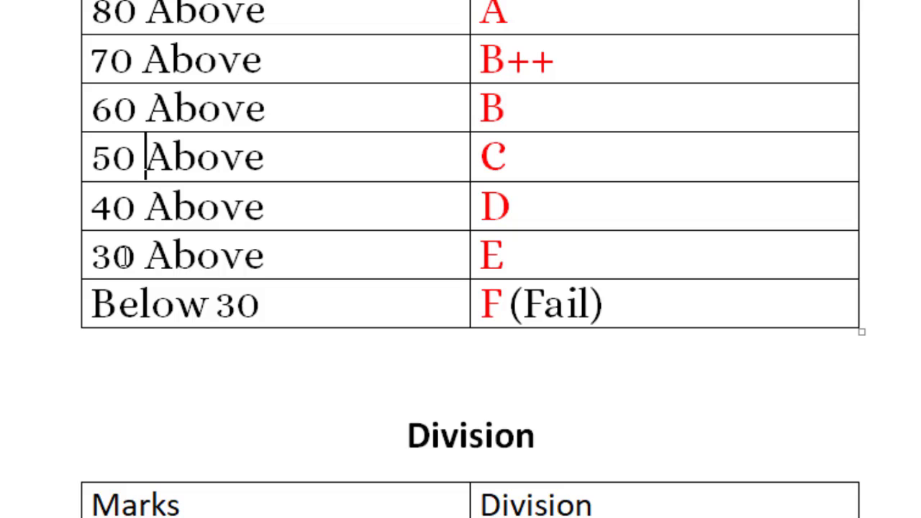
{"action": "left_click", "coordinate": [141, 209]}
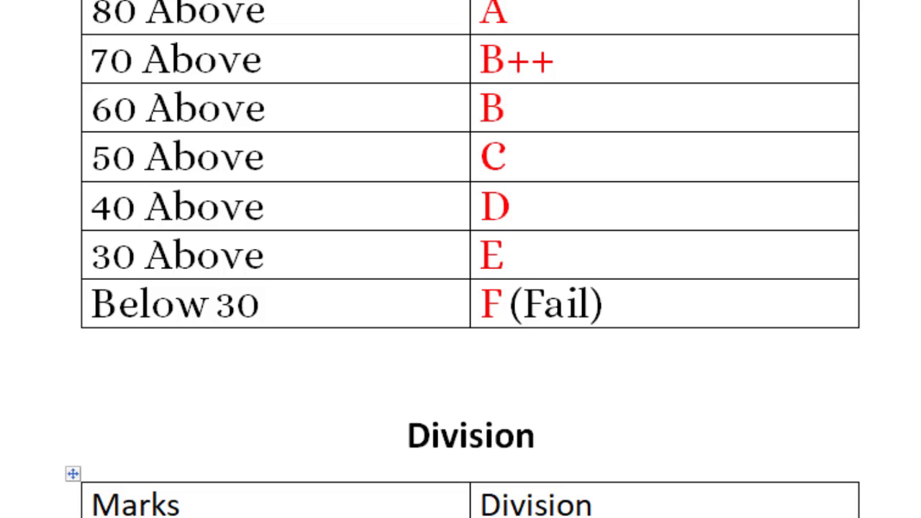
{"action": "left_click", "coordinate": [485, 512]}
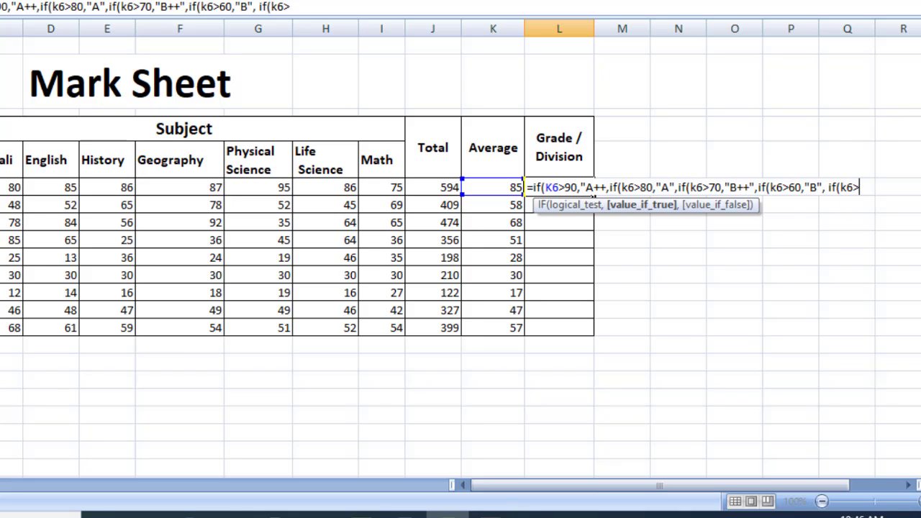
{"action": "type", "text": "50,\"D"}
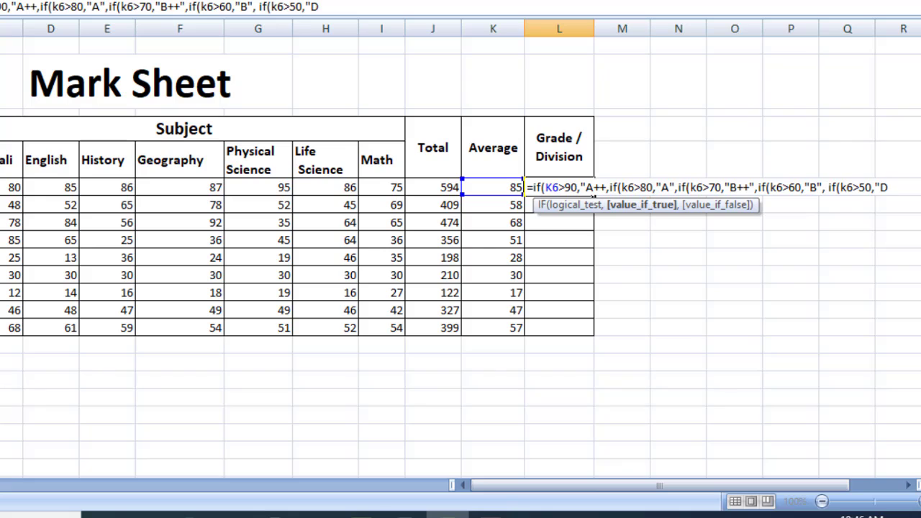
{"action": "type", "text": "\",if(k6"}
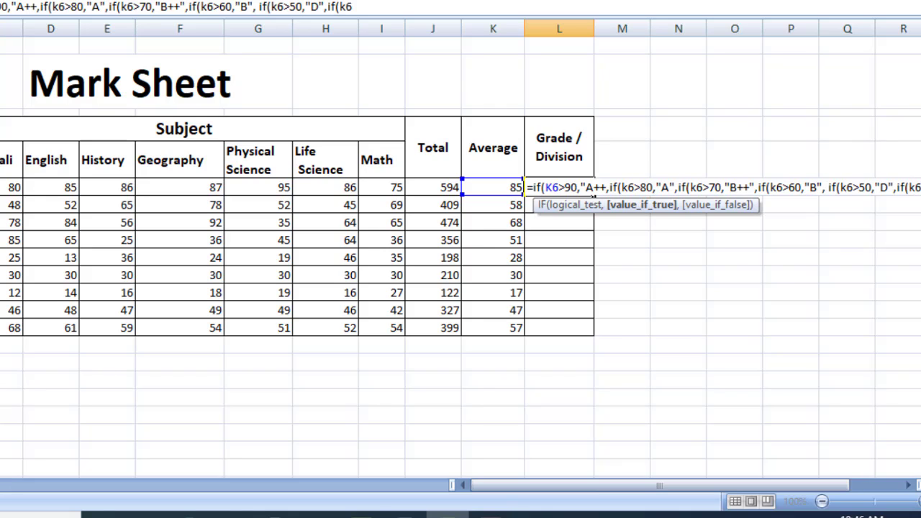
{"action": "type", "text": ">"}
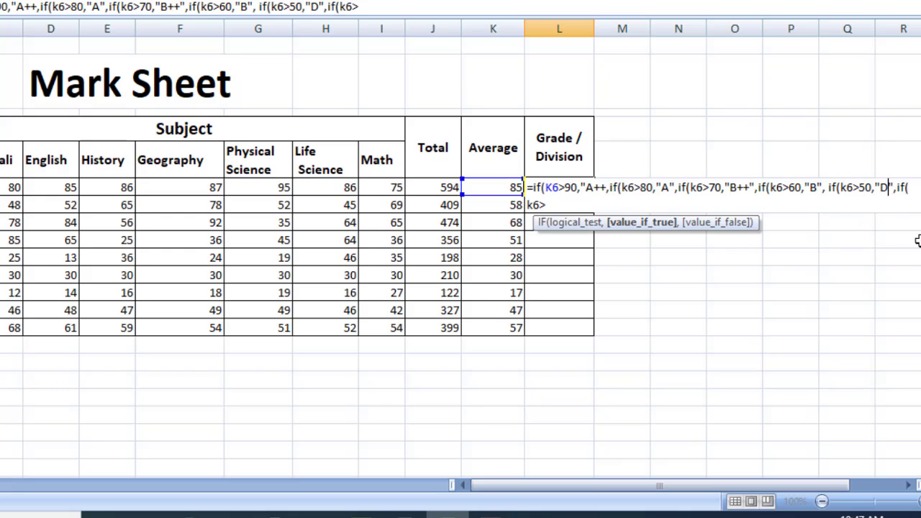
- Correct the fifth IF's result to "C" and return to the end of the formula
{"action": "key", "text": "BackSpace"}
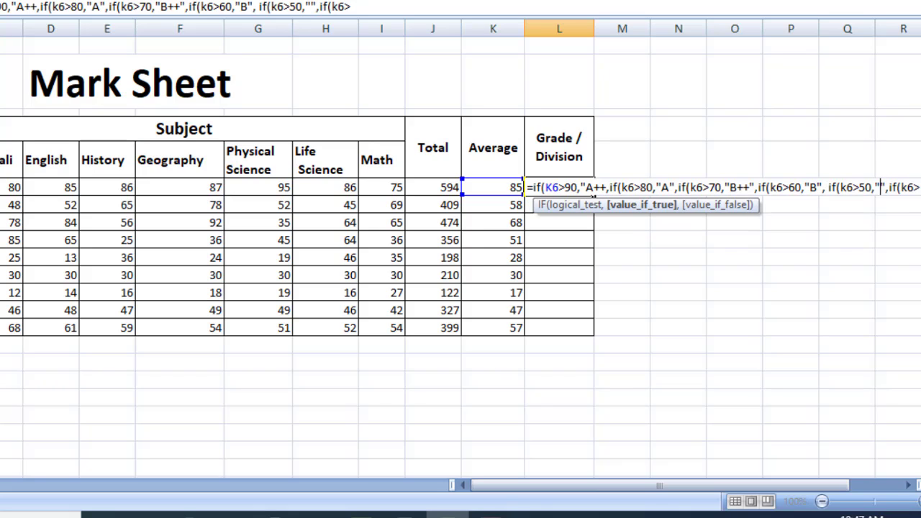
{"action": "type", "text": "C"}
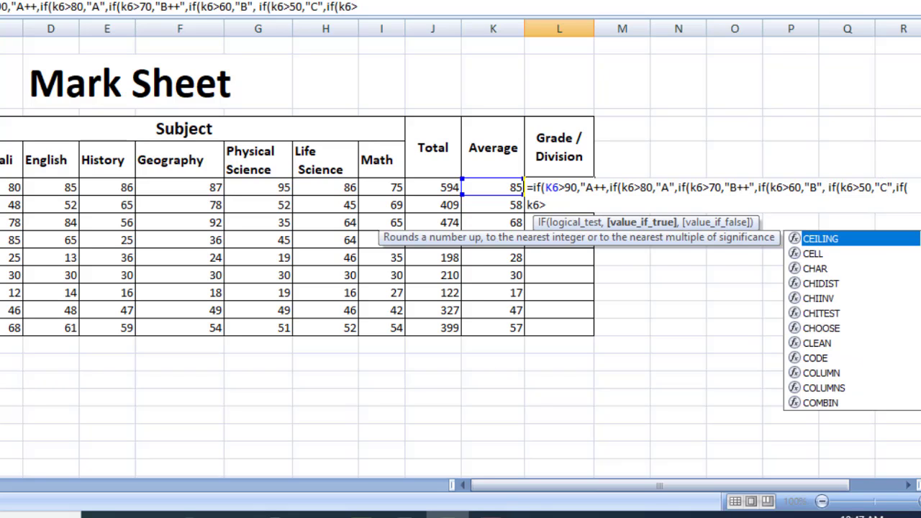
{"action": "left_click", "coordinate": [551, 195]}
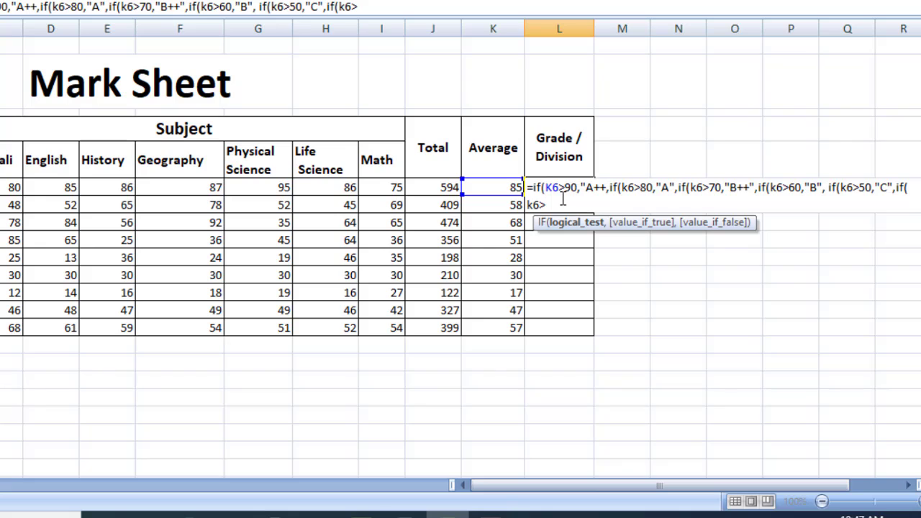
{"action": "left_click", "coordinate": [562, 199]}
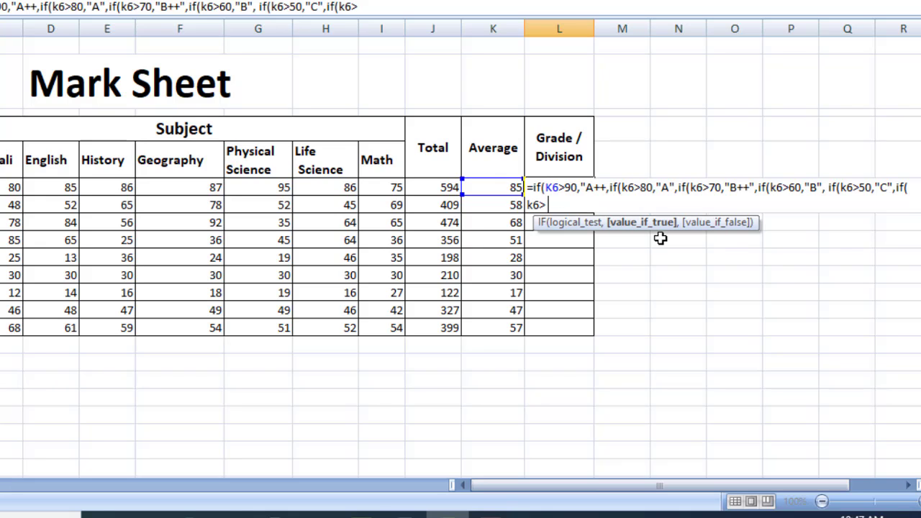
- Complete the sixth IF in L6 with the test k6>40 and the result "C", without a space before the 40
{"action": "type", "text": "40"}
{"action": "key", "text": "Left"}
{"action": "key", "text": "Left"}
{"action": "key", "text": "Left"}
{"action": "key", "text": "Delete"}
{"action": "key", "text": "Right"}
{"action": "key", "text": "Right"}
{"action": "type", "text": ",\"C\""}
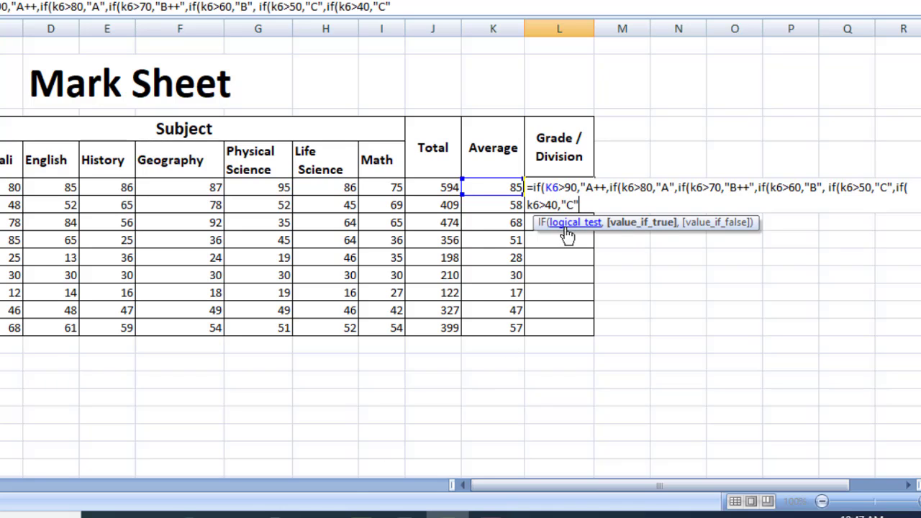
- Check the grade table in Word, and nest a seventh IF in L6 testing k6>30, opening the quote for its result
{"action": "left_click", "coordinate": [404, 516]}
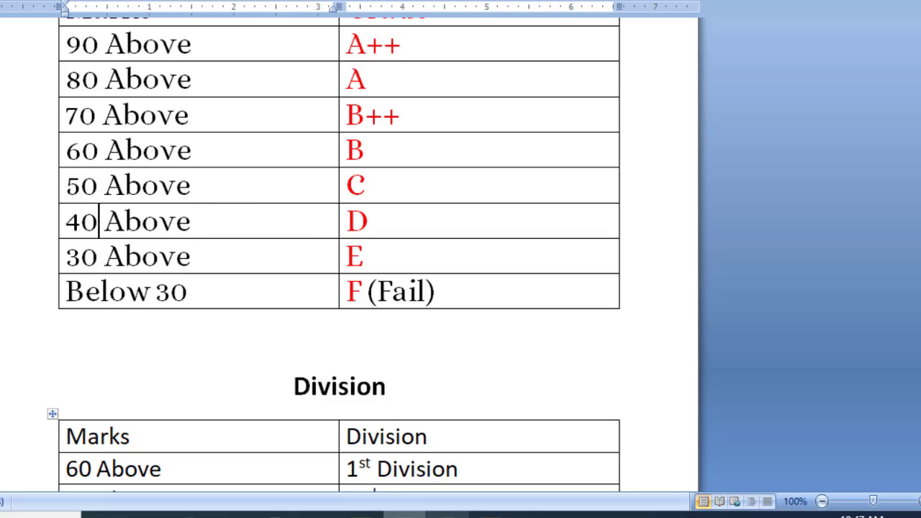
{"action": "left_click", "coordinate": [446, 515]}
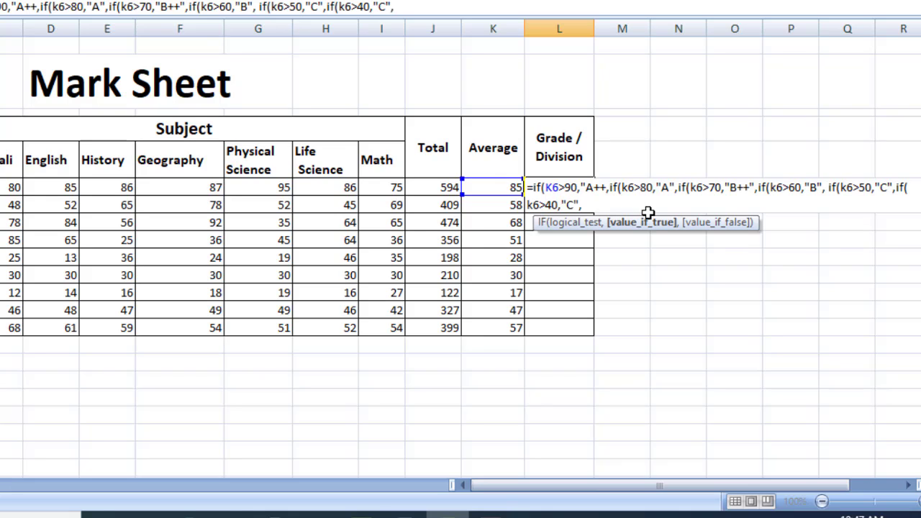
{"action": "type", "text": "if("}
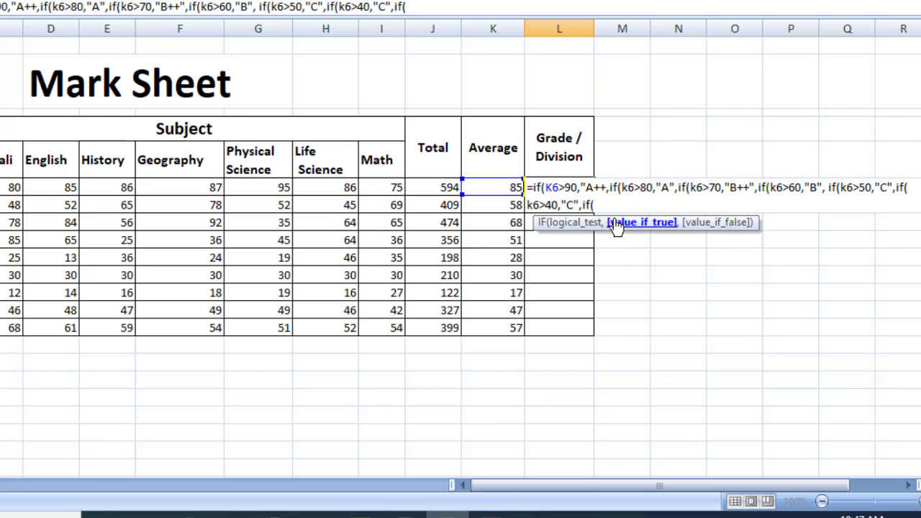
{"action": "type", "text": "k6>30,\""}
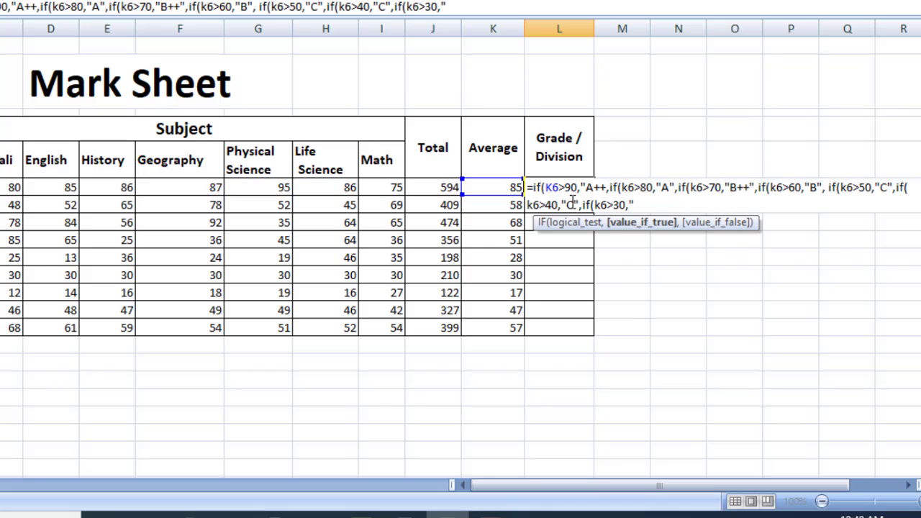
- Correct the sixth IF's result to "D" and return to the end of the formula
{"action": "key", "text": "BackSpace"}
{"action": "type", "text": "D"}
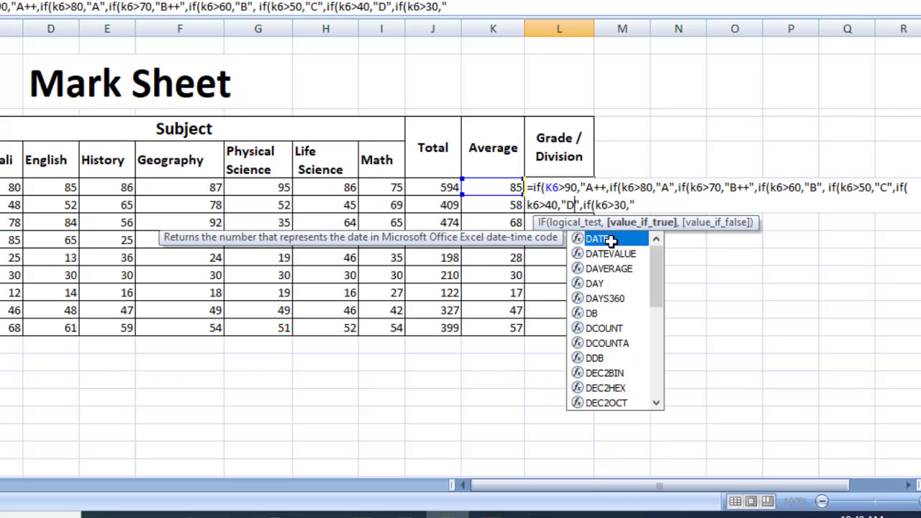
{"action": "left_click", "coordinate": [637, 204]}
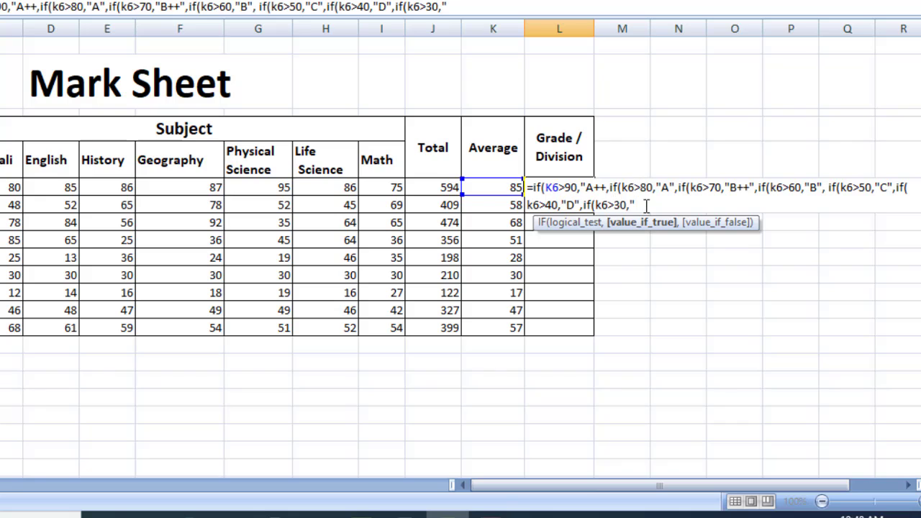
- Give the seventh IF the result "E" and, after checking the Word grade table, the value-if-false "F"
{"action": "type", "text": "E\","}
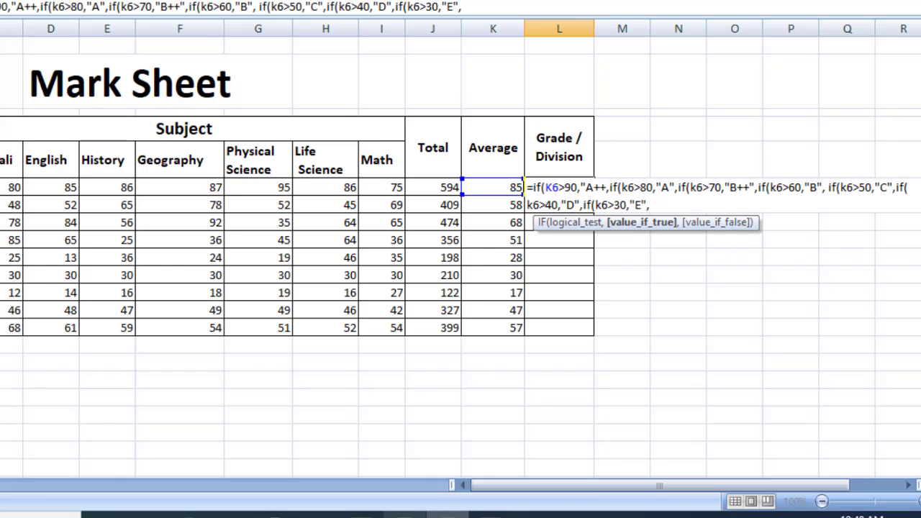
{"action": "left_click", "coordinate": [406, 515]}
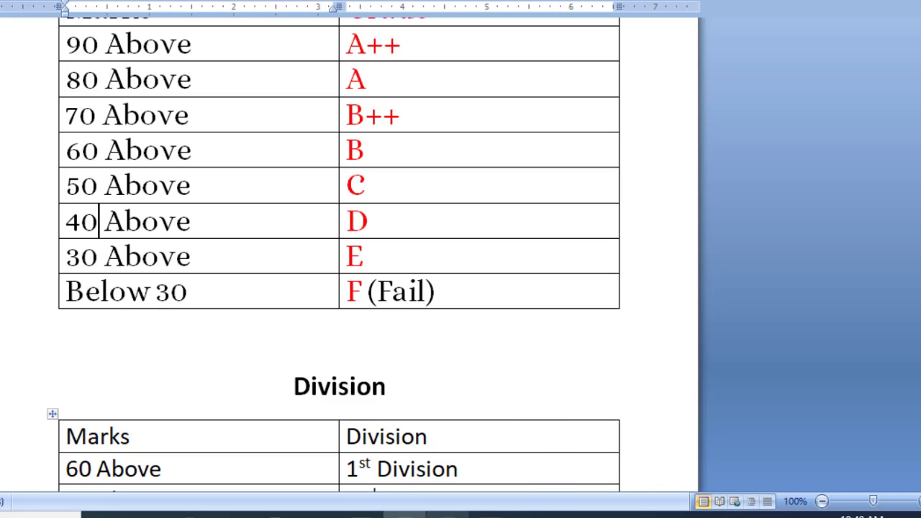
{"action": "left_click", "coordinate": [461, 515]}
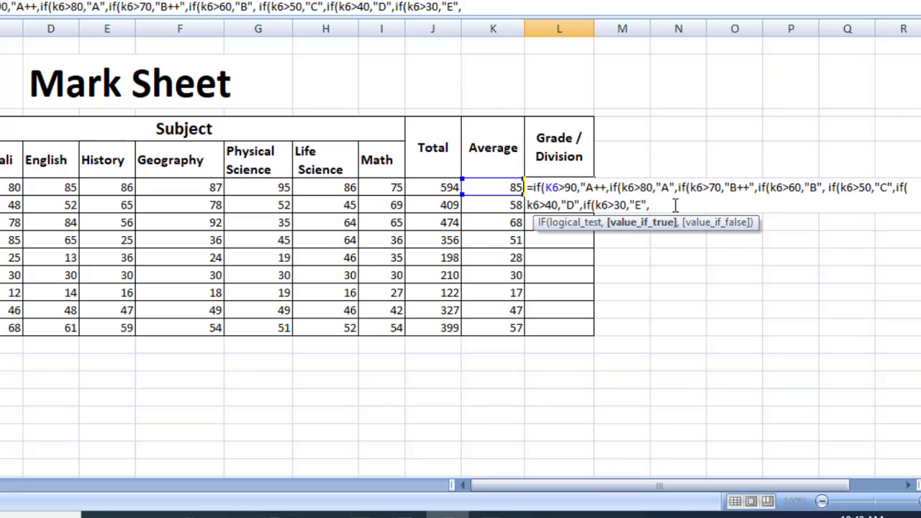
{"action": "type", "text": "\"F"}
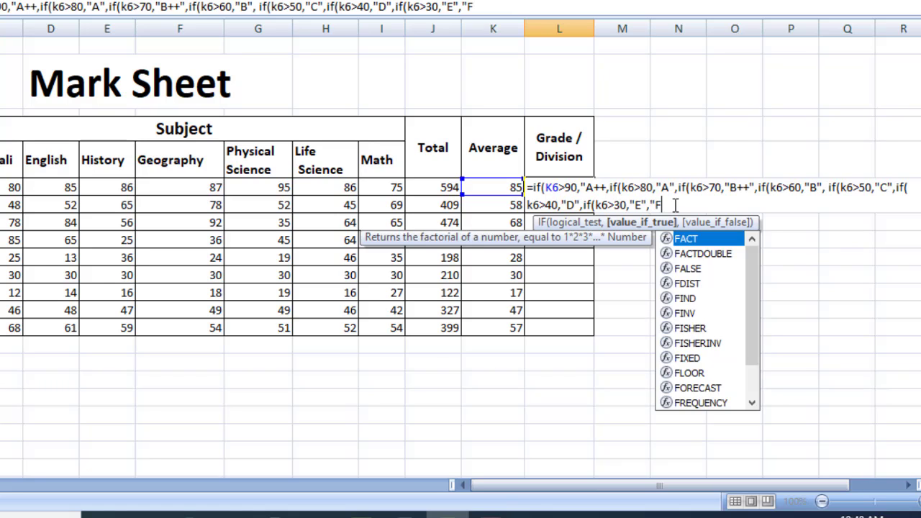
{"action": "type", "text": "\""}
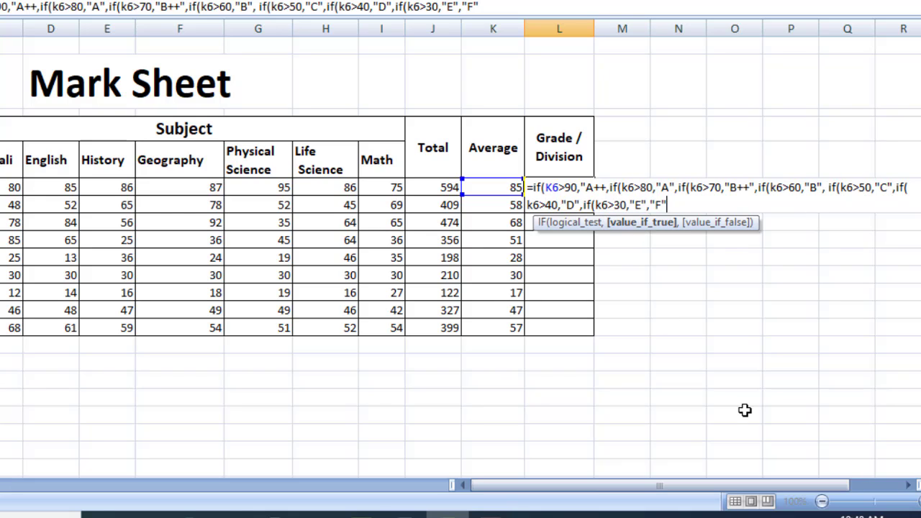
- Close the nested IFs with seven closing parentheses and try to enter the formula in L6
{"action": "type", "text": ")))))))"}
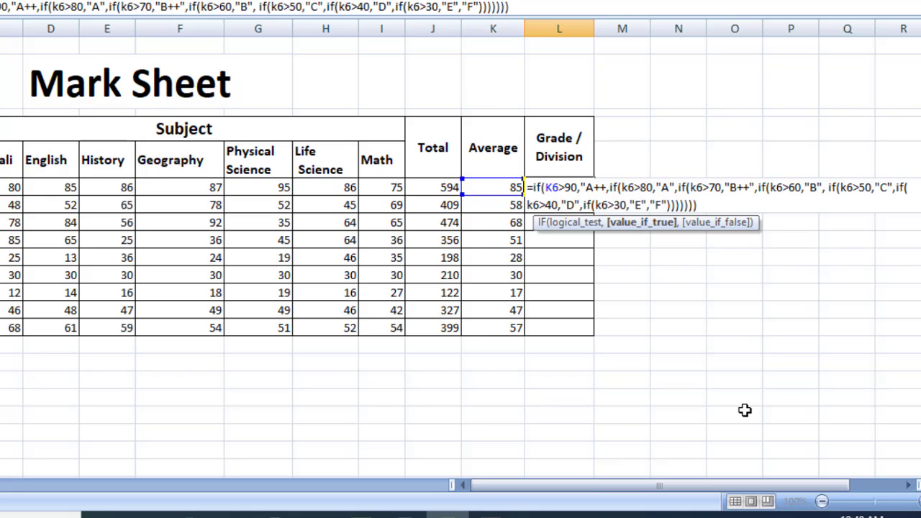
{"action": "key", "text": "Return"}
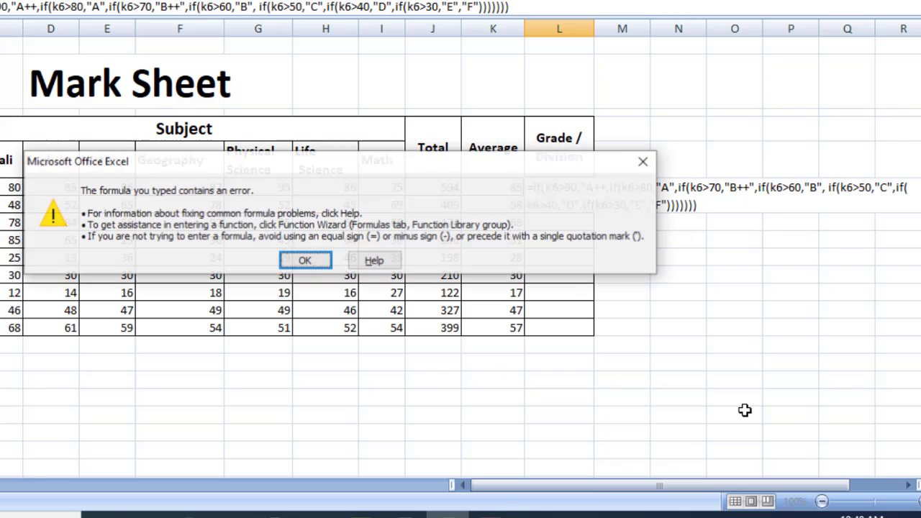
{"action": "key", "text": "Return"}
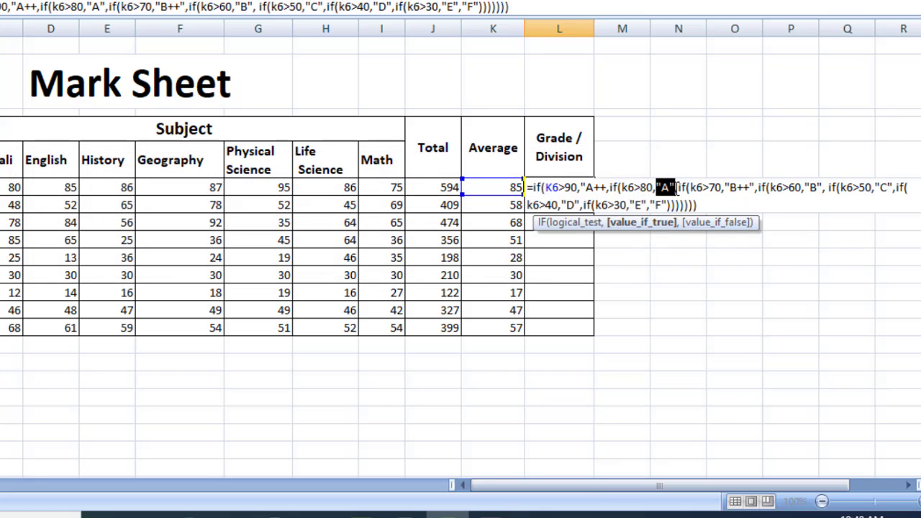
- Add the missing closing quotation mark after A++ in the first IF and enter the formula in L6
{"action": "key", "text": "Right"}
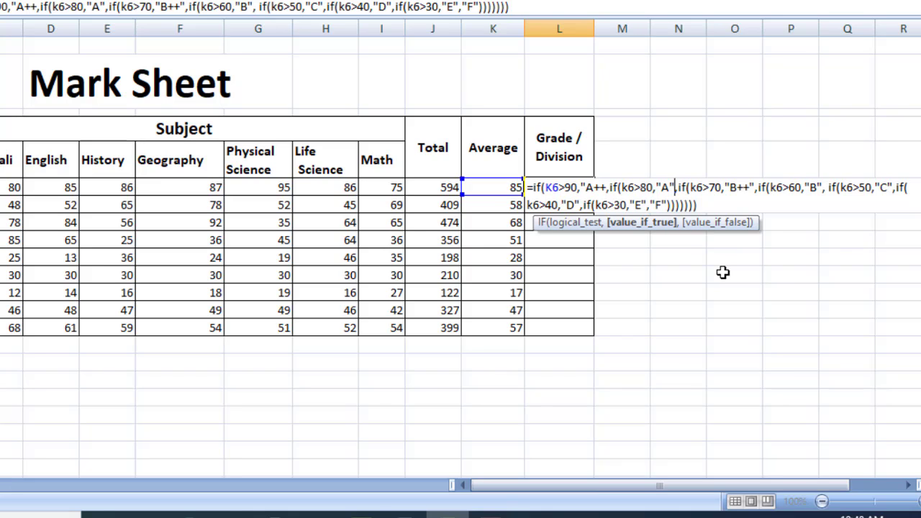
{"action": "key", "text": "Left"}
{"action": "key", "text": "Left"}
{"action": "key", "text": "Left"}
{"action": "key", "text": "Left"}
{"action": "key", "text": "Left"}
{"action": "key", "text": "Left"}
{"action": "key", "text": "Left"}
{"action": "key", "text": "Left"}
{"action": "key", "text": "Left"}
{"action": "key", "text": "Left"}
{"action": "key", "text": "Left"}
{"action": "type", "text": "\""}
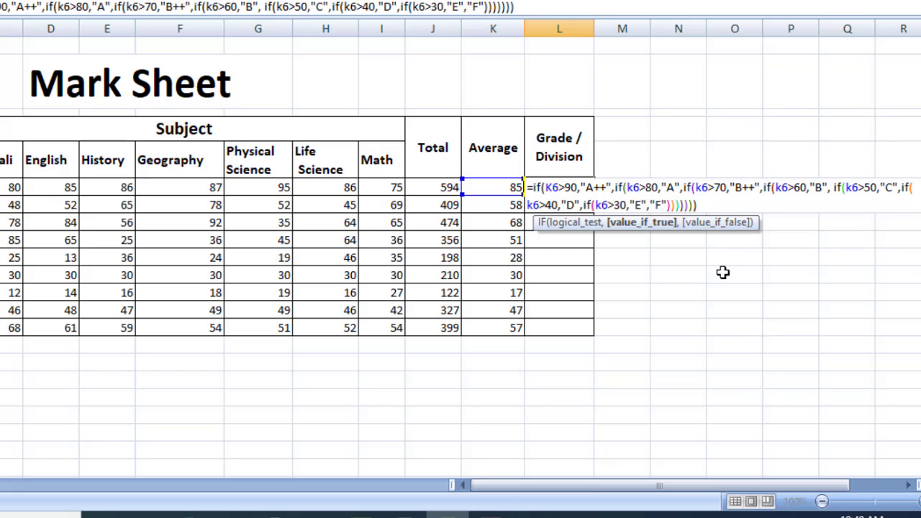
{"action": "key", "text": "Right"}
{"action": "key", "text": "Right"}
{"action": "key", "text": "Right"}
{"action": "key", "text": "Right"}
{"action": "key", "text": "Right"}
{"action": "key", "text": "Right"}
{"action": "key", "text": "Right"}
{"action": "key", "text": "Right"}
{"action": "key", "text": "Right"}
{"action": "key", "text": "Right"}
{"action": "key", "text": "Right"}
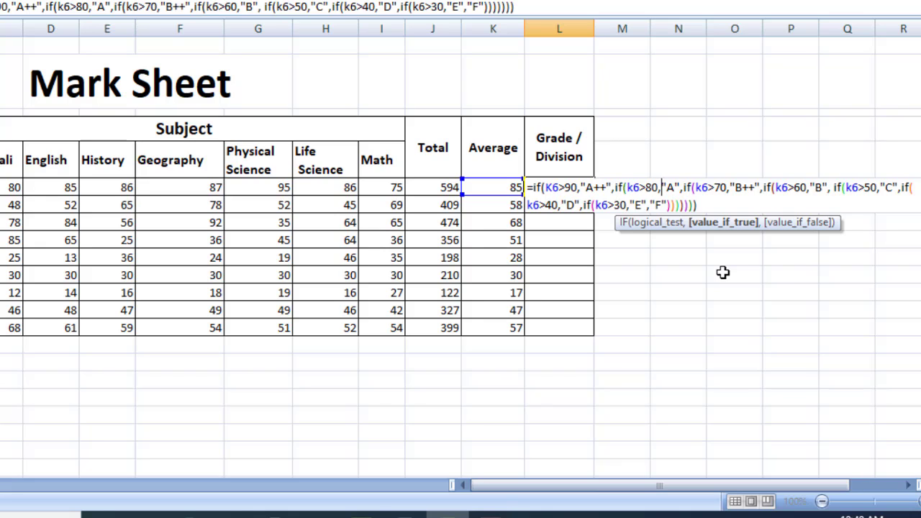
{"action": "key", "text": "Return"}
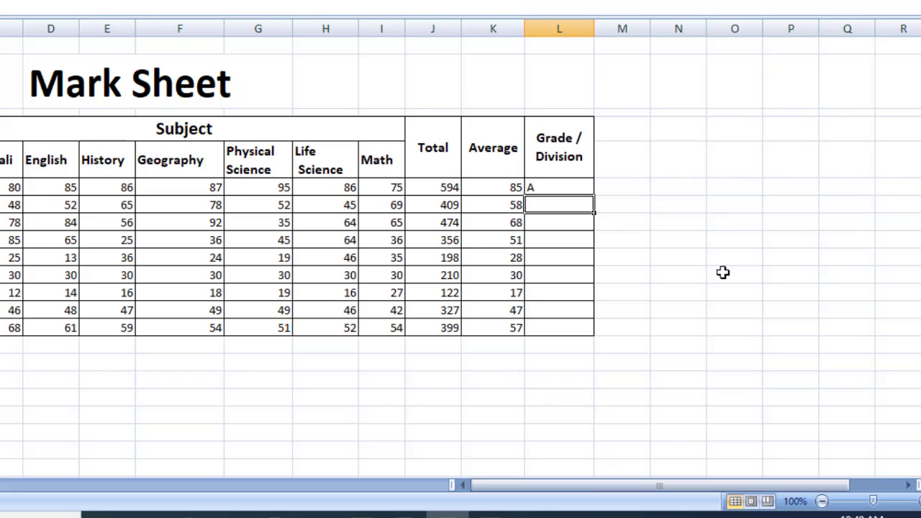
- Copy the grade formula from L6 down the Grade / Division column to L14
{"action": "left_click", "coordinate": [544, 188]}
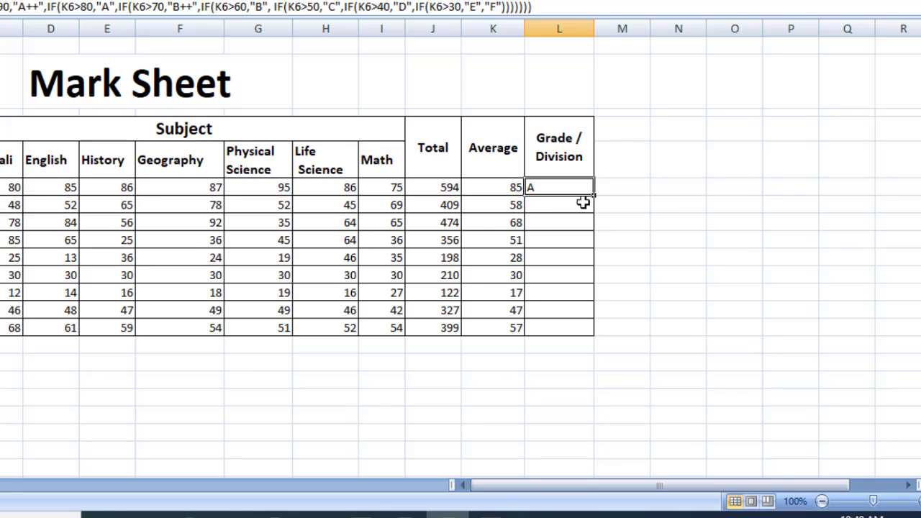
{"action": "left_click_drag", "start_coordinate": [594, 195], "coordinate": [590, 330]}
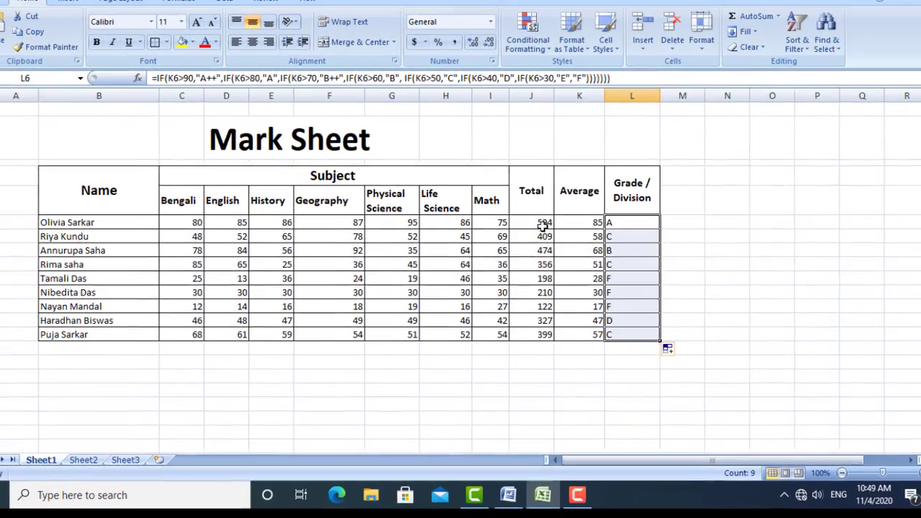
- Change the row 6 student's Bengali mark to 95 and English mark to 90 to test the grade formula
{"action": "left_click", "coordinate": [190, 223]}
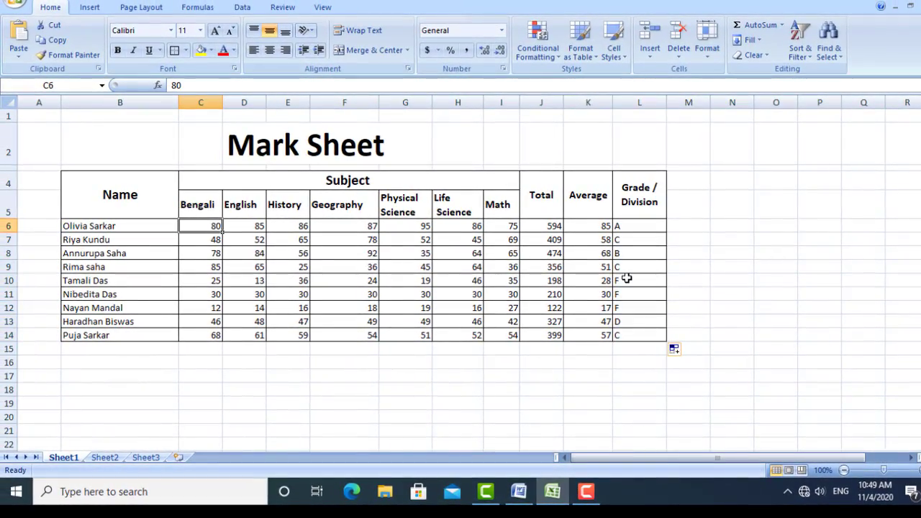
{"action": "type", "text": "95"}
{"action": "key", "text": "Tab"}
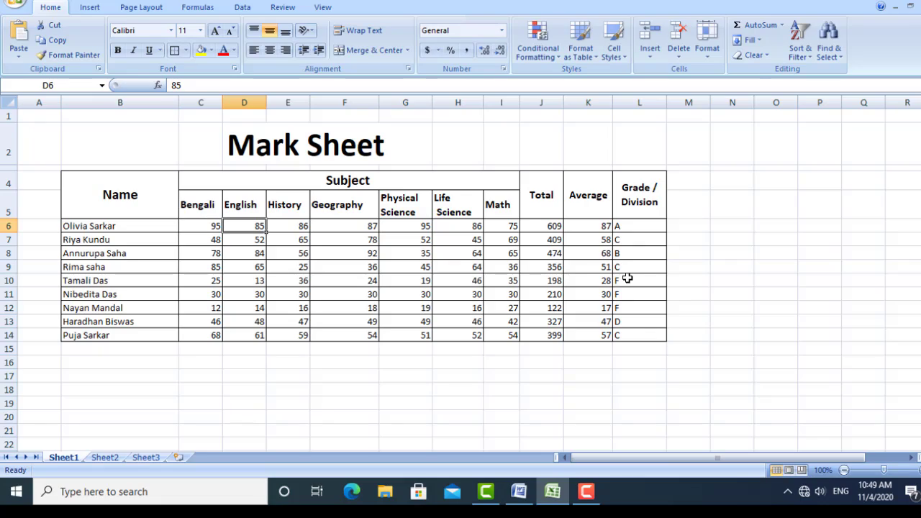
{"action": "type", "text": "80"}
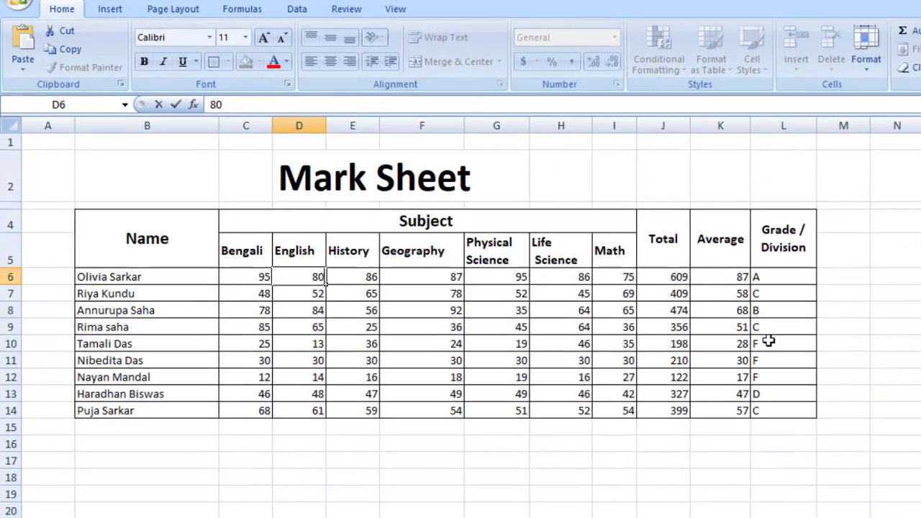
{"action": "key", "text": "Tab"}
{"action": "key", "text": "shift+Tab"}
{"action": "type", "text": "90"}
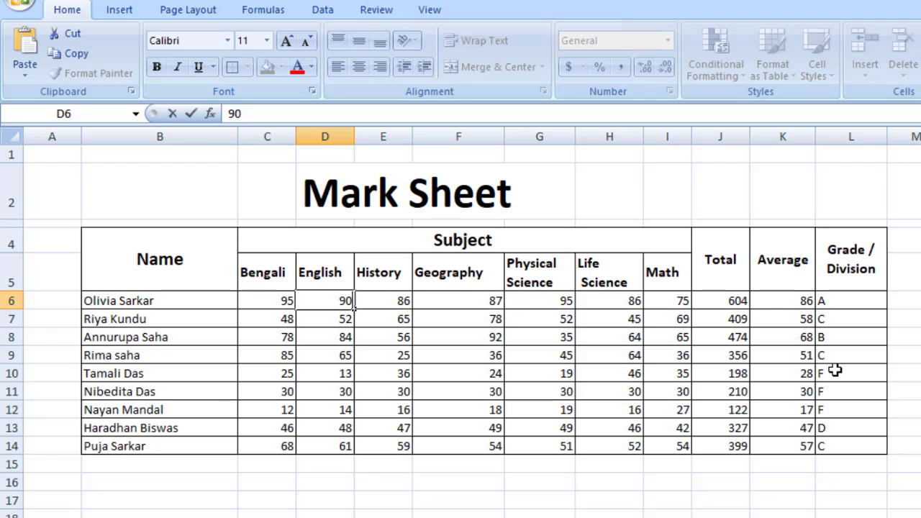
{"action": "key", "text": "Tab"}
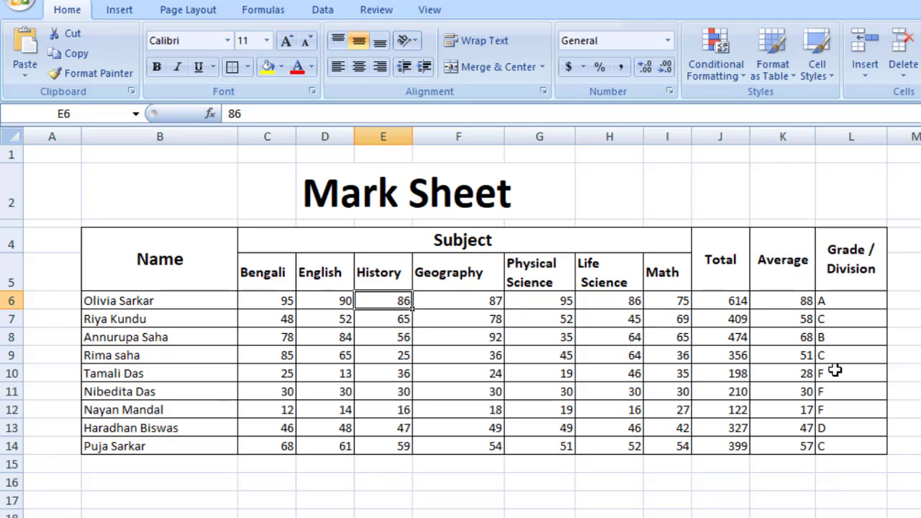
- Set the row 6 marks to 96 in History, 92 in Geography and 98 in Physical Science
{"action": "type", "text": "96"}
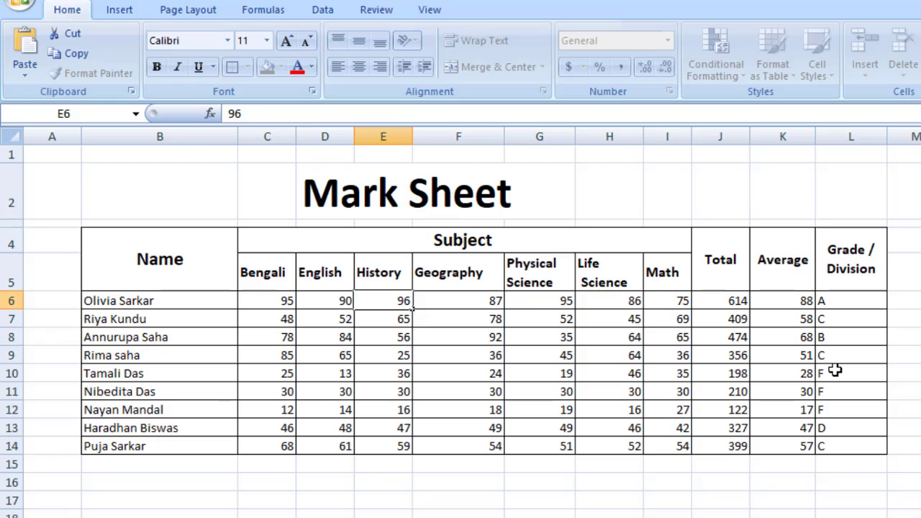
{"action": "key", "text": "Tab"}
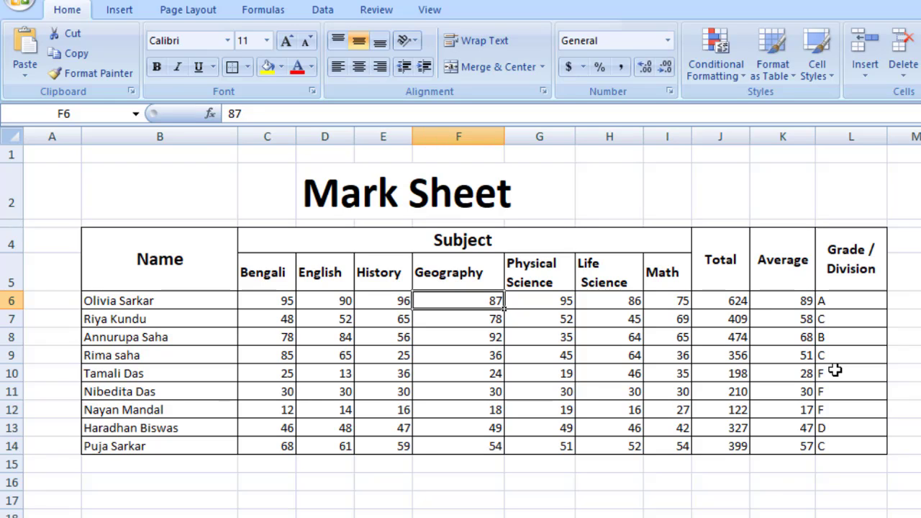
{"action": "type", "text": "92"}
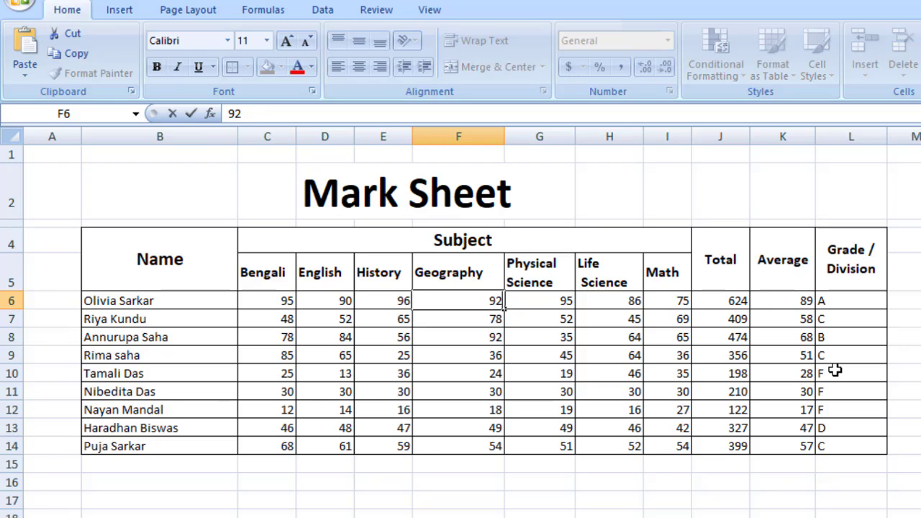
{"action": "key", "text": "Tab"}
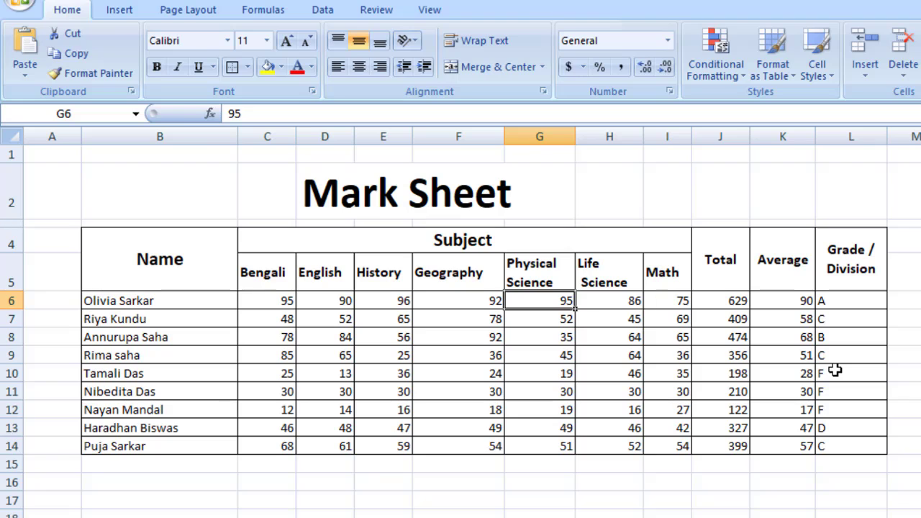
{"action": "type", "text": "98"}
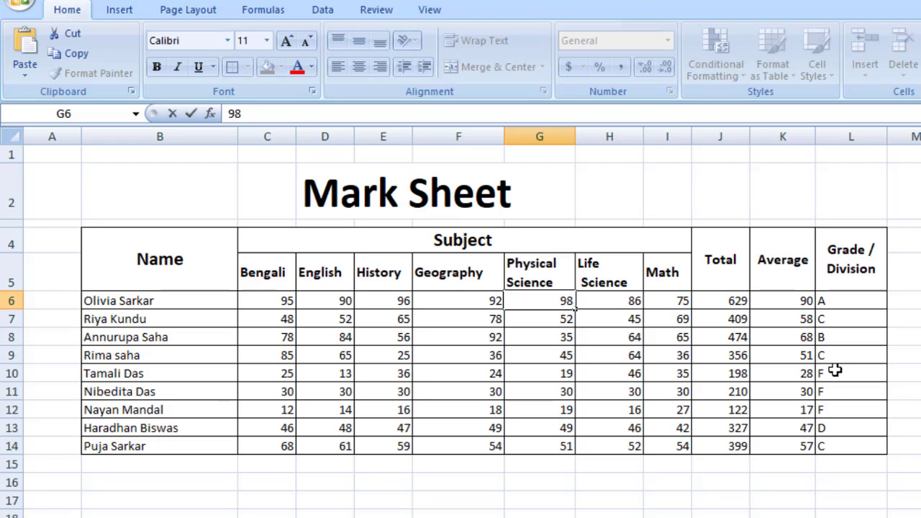
{"action": "key", "text": "Tab"}
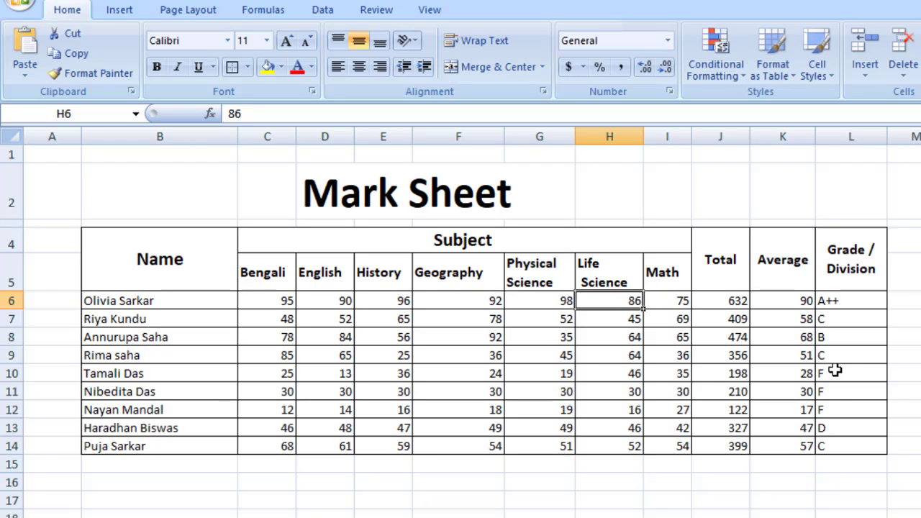
- Inspect the grade cells L6 and L7 against the averages in column K
{"action": "left_click", "coordinate": [839, 303]}
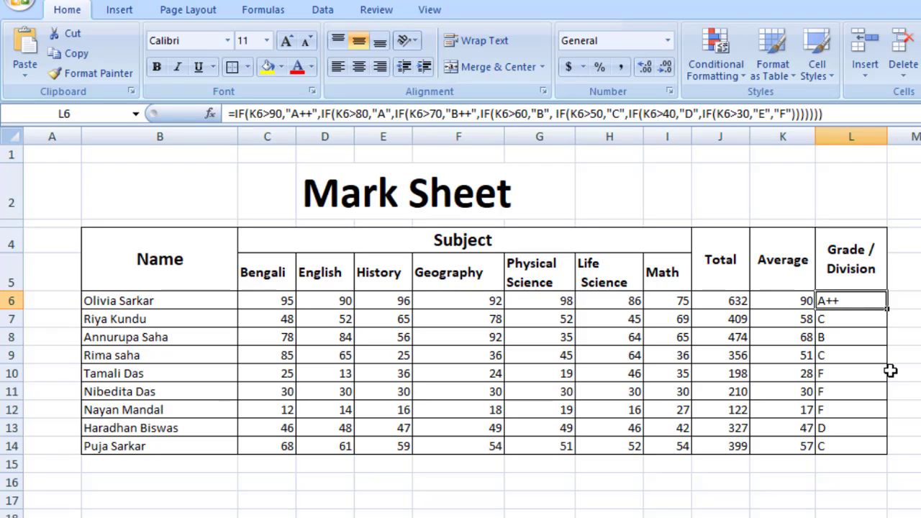
{"action": "left_click", "coordinate": [865, 319]}
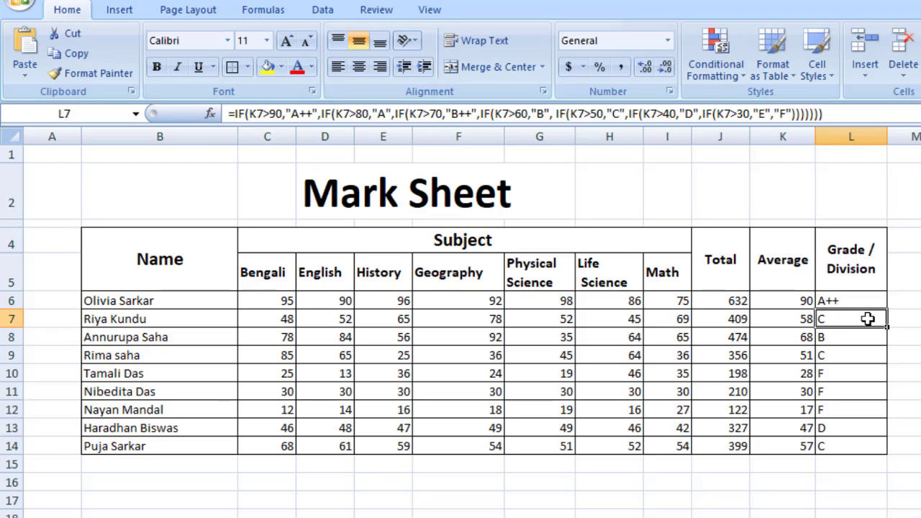
{"action": "left_click", "coordinate": [785, 332]}
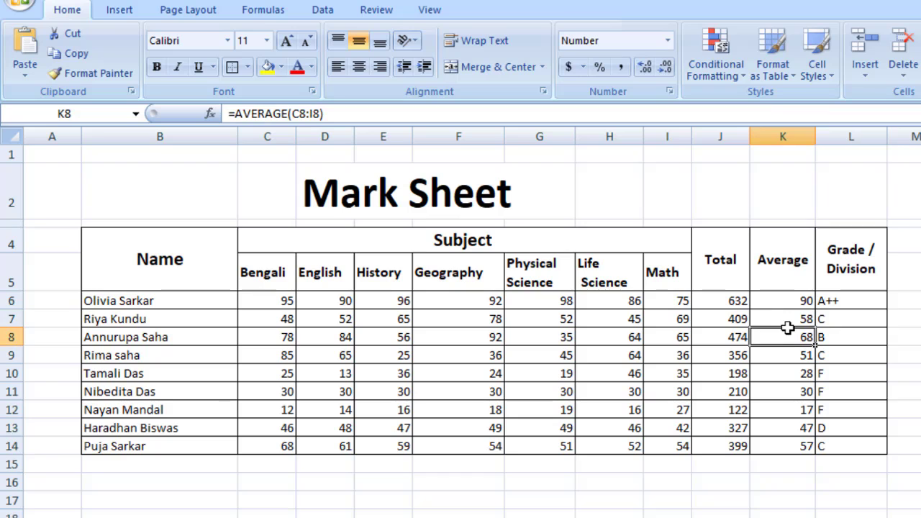
{"action": "left_click", "coordinate": [788, 321]}
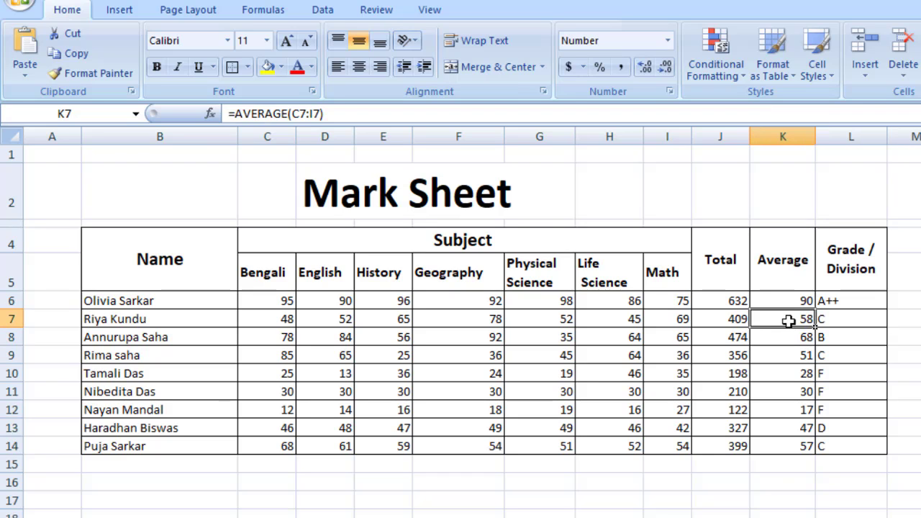
{"action": "left_click", "coordinate": [844, 325]}
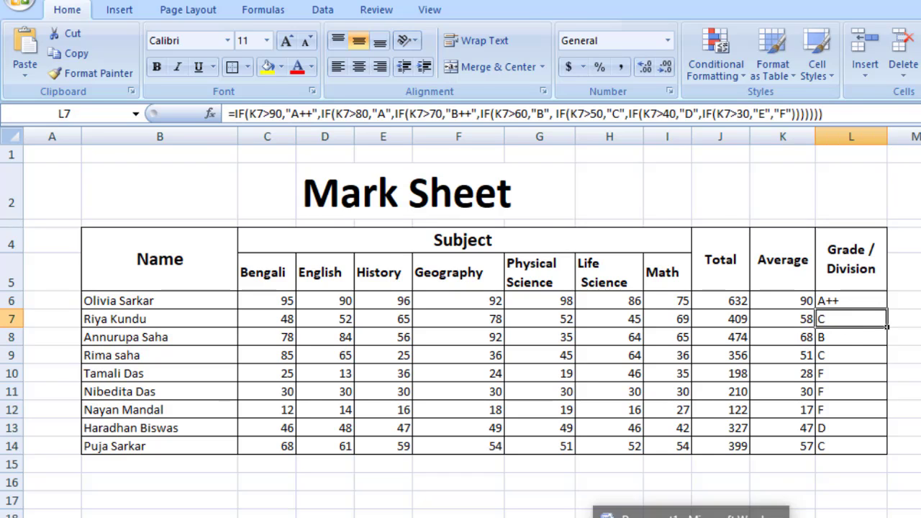
- Switch to Word, check the grade for 50 Above in the criteria table, and return to Excel
{"action": "left_click", "coordinate": [693, 517]}
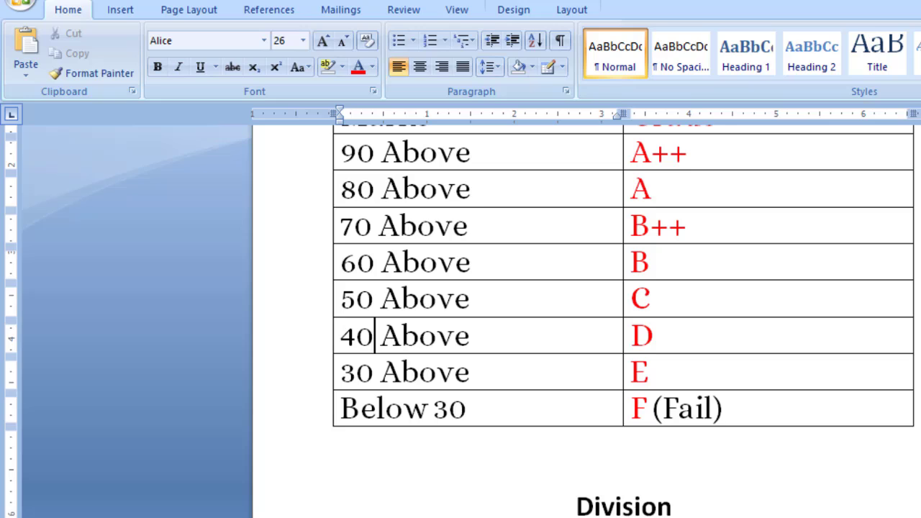
{"action": "left_click", "coordinate": [383, 305]}
{"action": "left_click_drag", "start_coordinate": [507, 302], "coordinate": [345, 300]}
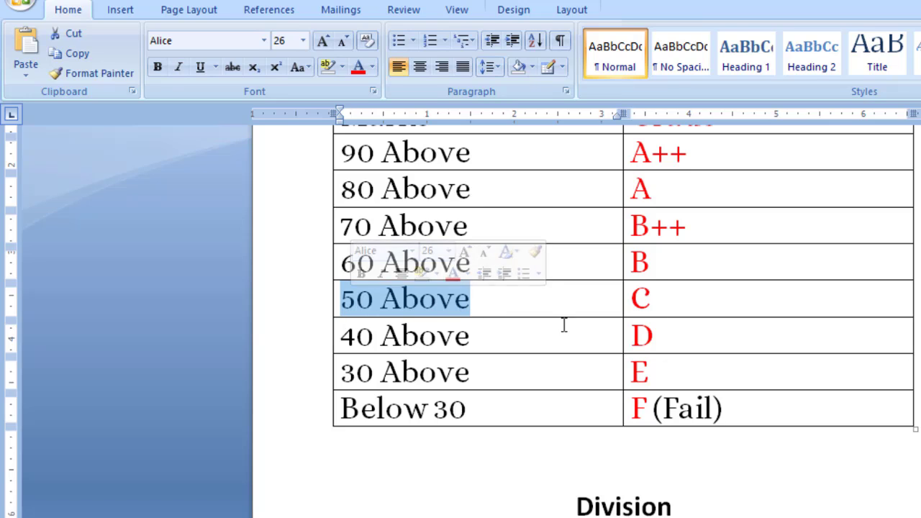
{"action": "left_click", "coordinate": [670, 301]}
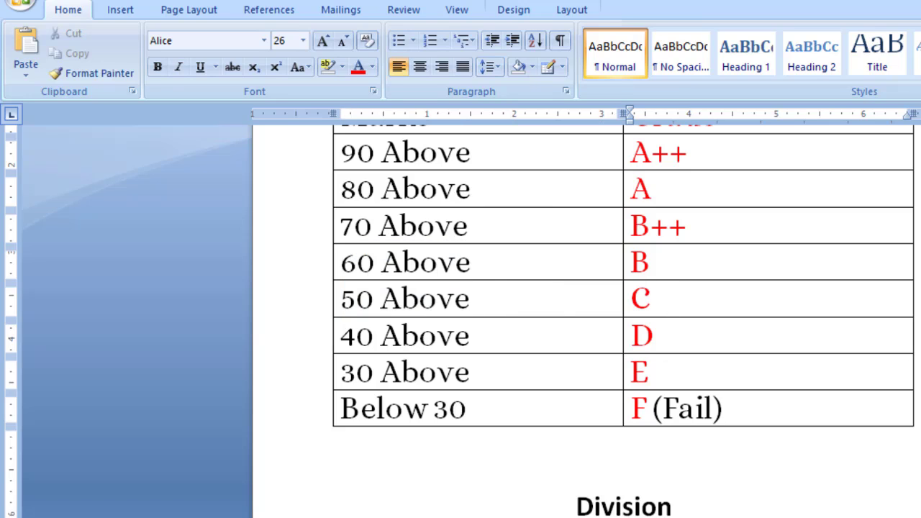
{"action": "key", "text": "alt+Tab"}
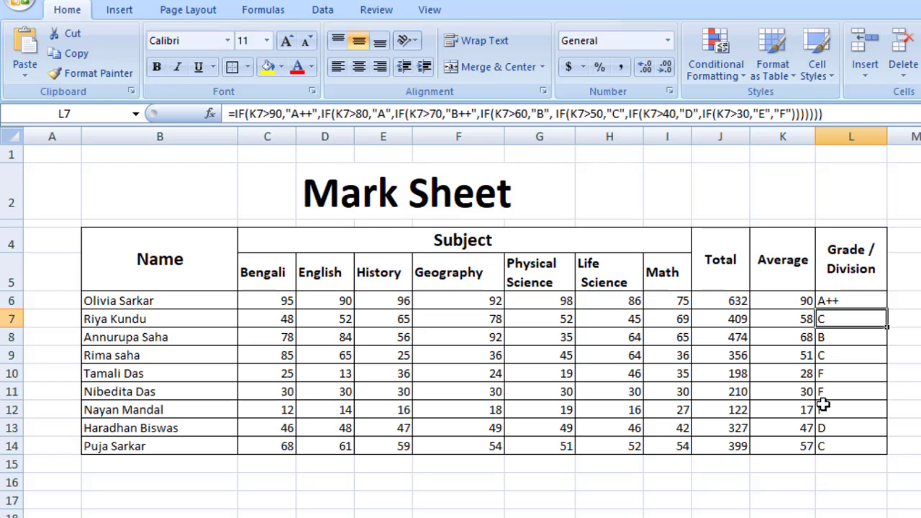
- Inspect the grade in L8, compare it with the 70 and 60 Above rows in Word's table, and return to Excel
{"action": "left_click", "coordinate": [828, 338]}
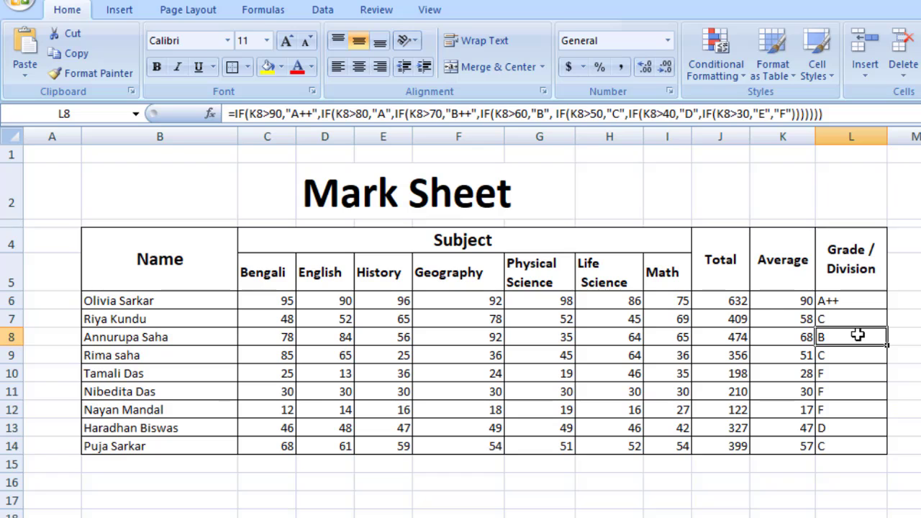
{"action": "key", "text": "alt+Tab"}
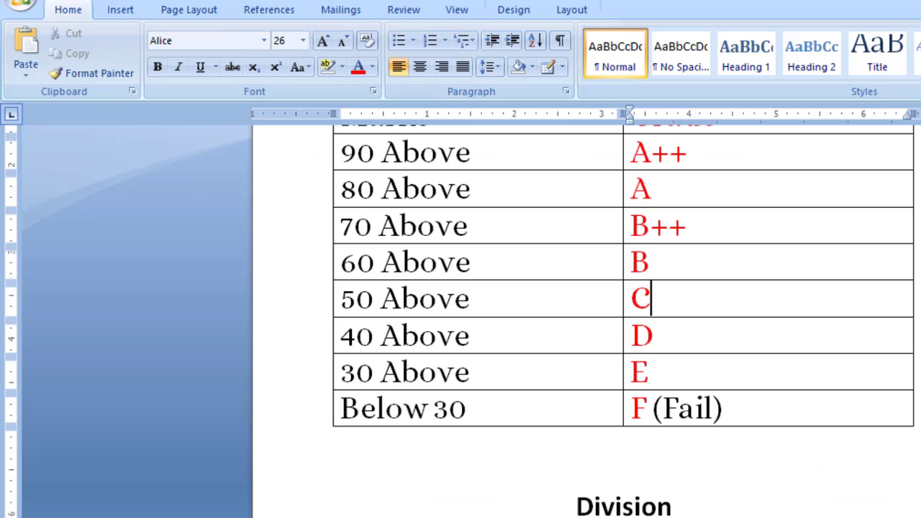
{"action": "scroll", "coordinate": [535, 416], "scroll_direction": "up", "scroll_amount": 1}
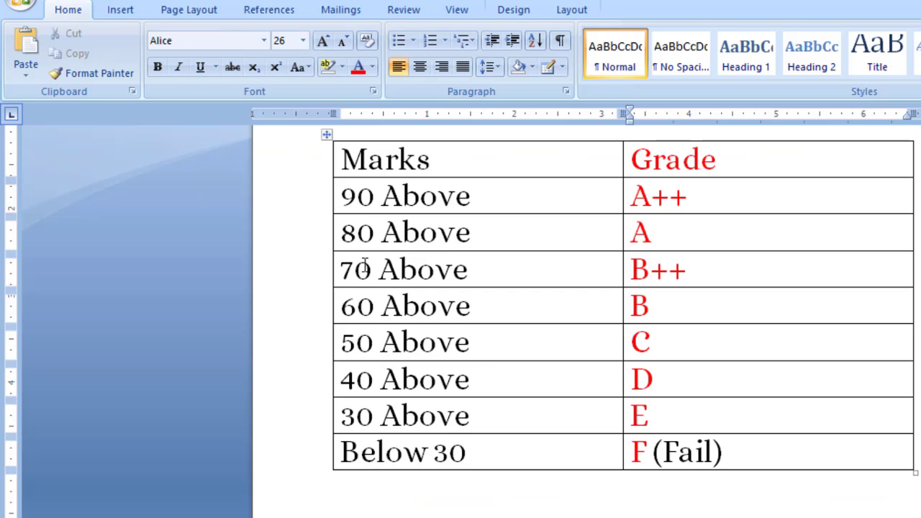
{"action": "left_click", "coordinate": [668, 272]}
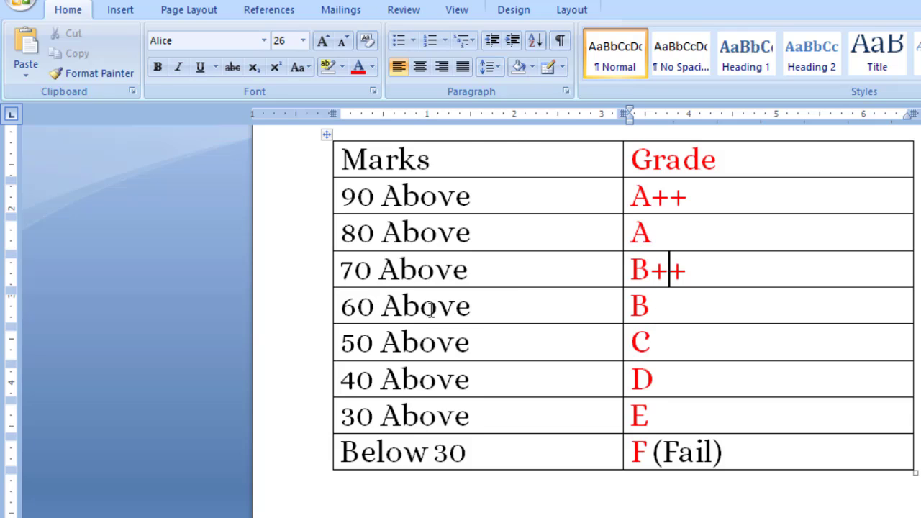
{"action": "scroll", "coordinate": [432, 310], "scroll_direction": "up", "scroll_amount": 1}
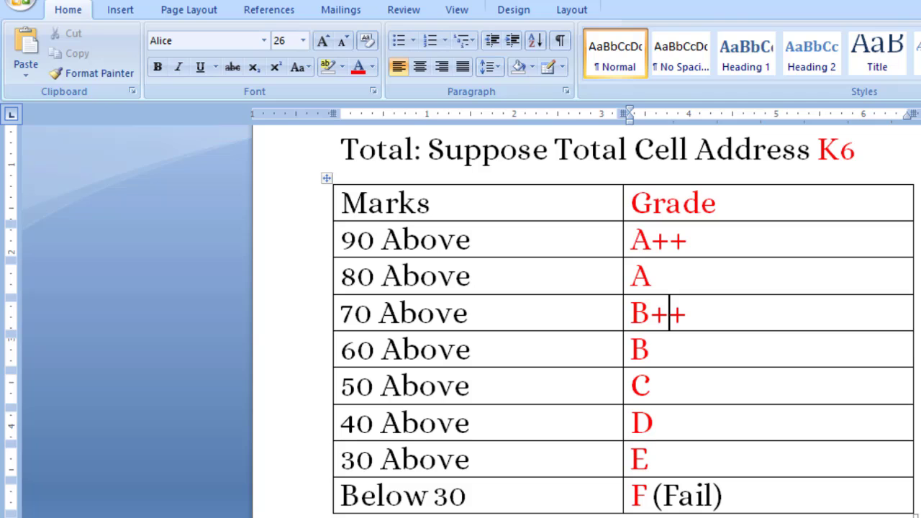
{"action": "left_click", "coordinate": [737, 516]}
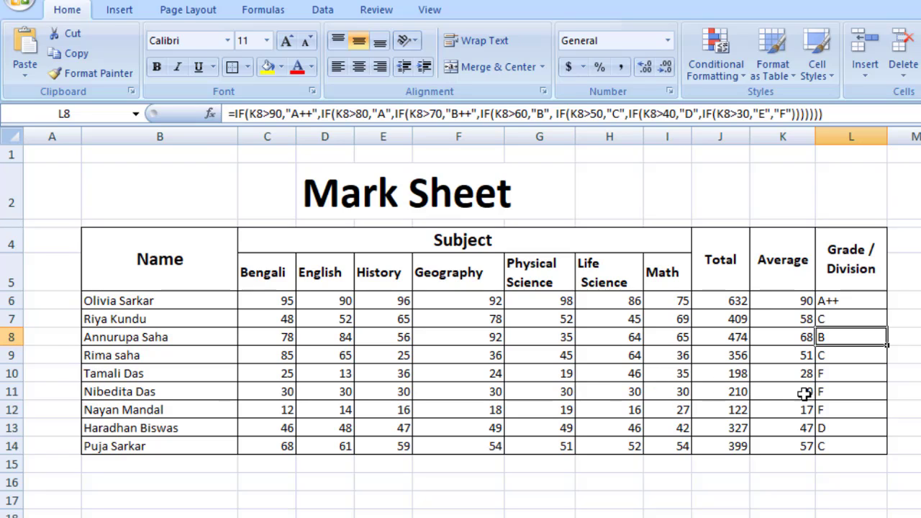
- Change the row 11 student's marks to 72 in Bengali, 75 in English and 73 in History
{"action": "left_click", "coordinate": [259, 391]}
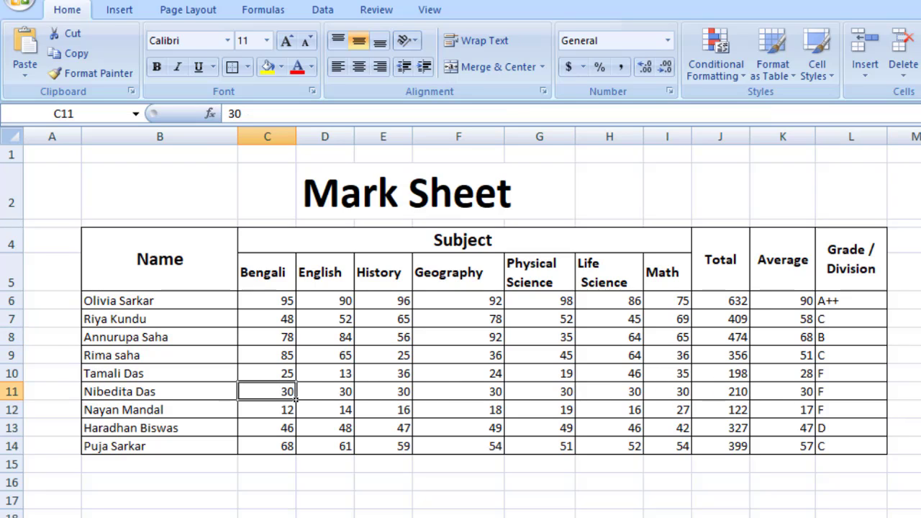
{"action": "type", "text": "72"}
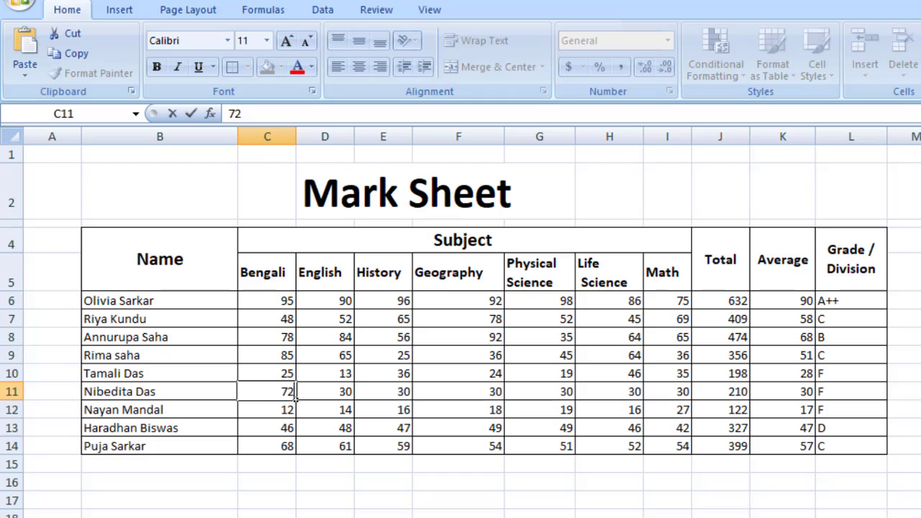
{"action": "key", "text": "Tab"}
{"action": "type", "text": "75"}
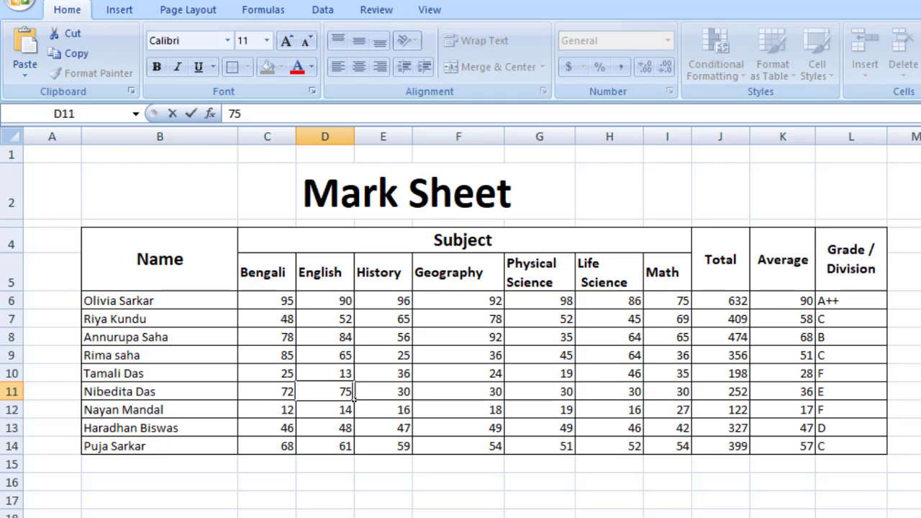
{"action": "key", "text": "Tab"}
{"action": "type", "text": "73"}
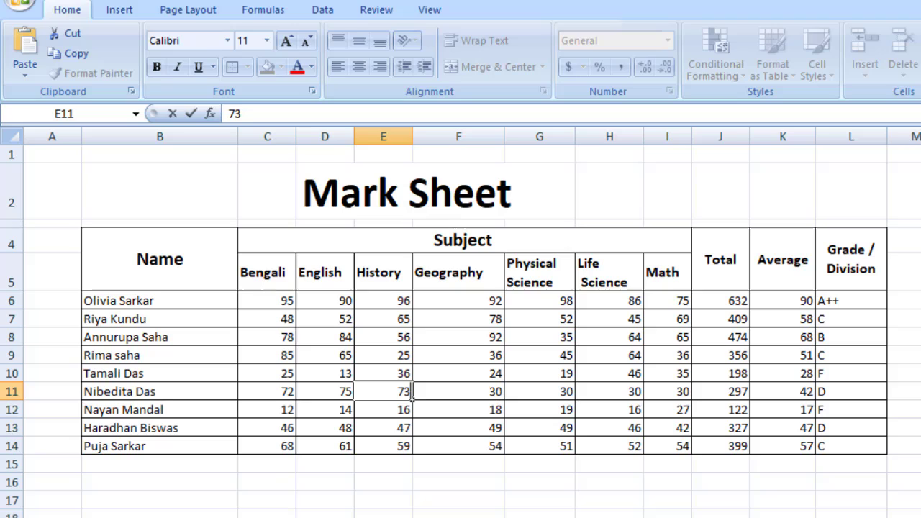
{"action": "key", "text": "Tab"}
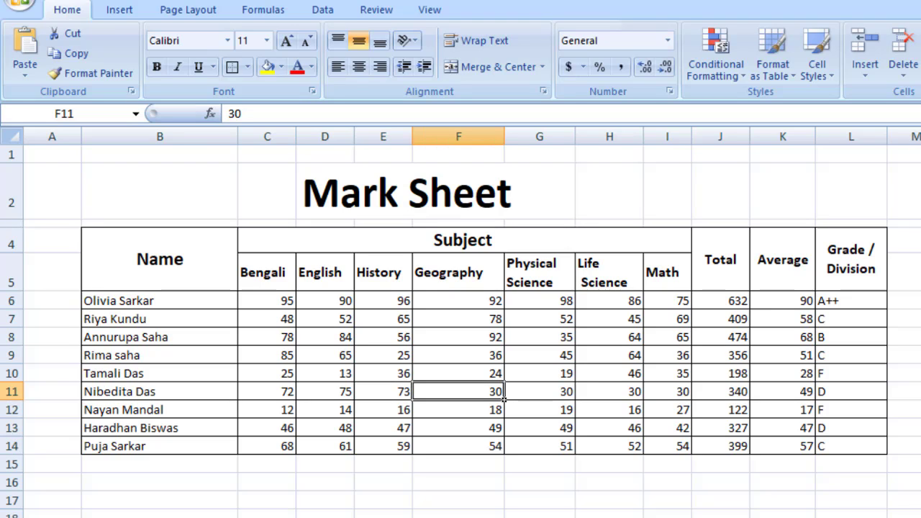
- Set the row 11 marks to 76 in Geography and 78 in Physical Science
{"action": "type", "text": "7"}
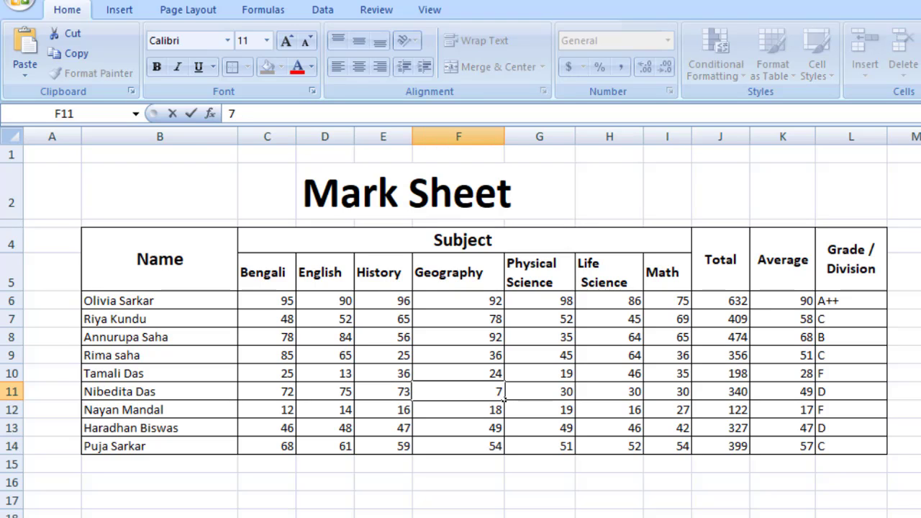
{"action": "type", "text": "6"}
{"action": "key", "text": "Tab"}
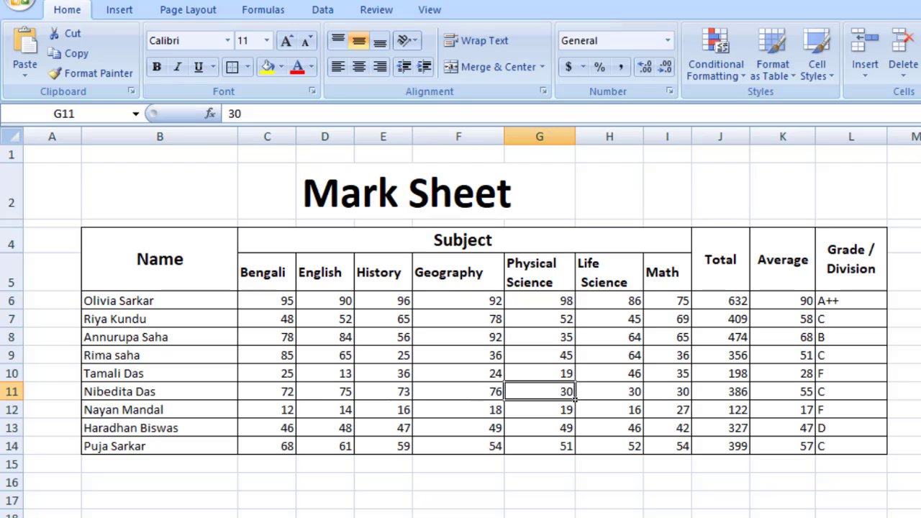
{"action": "type", "text": "78"}
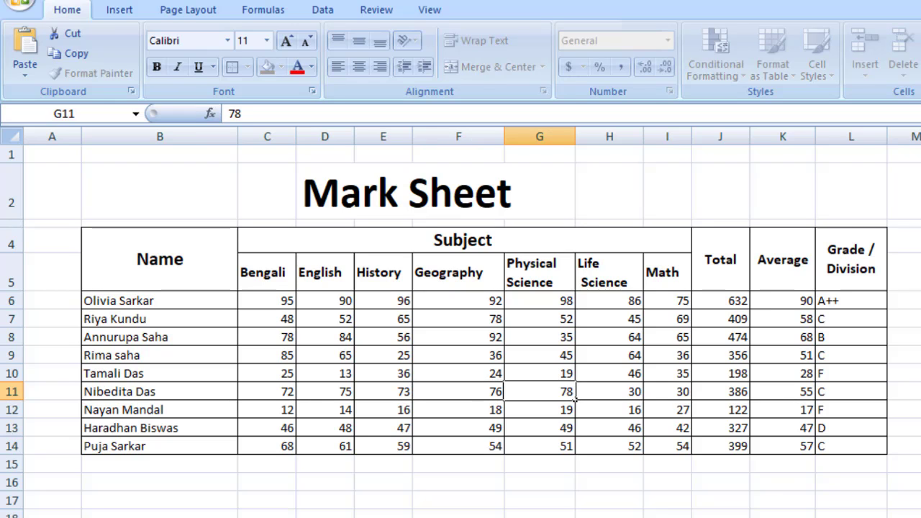
{"action": "key", "text": "Tab"}
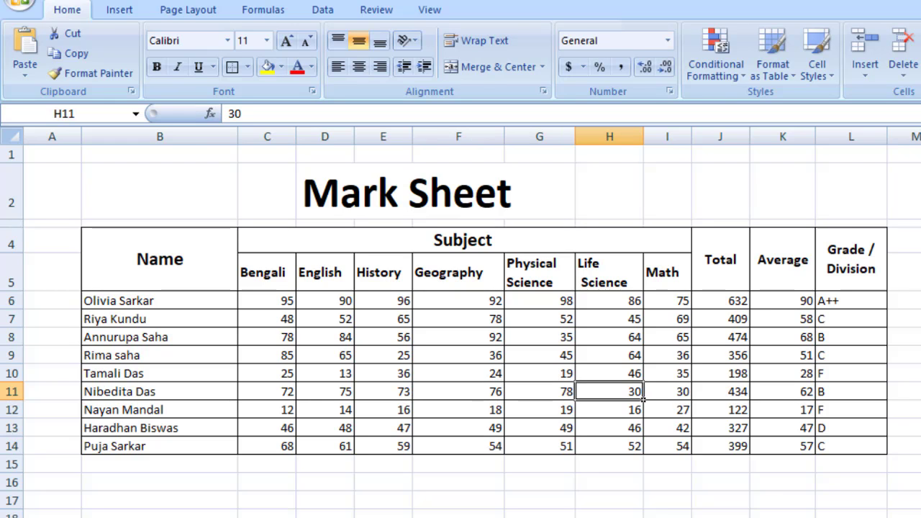
- Set the row 11 marks to 73 in Life Science and 76 in Math, and check the grade formulas in L11 and L14
{"action": "type", "text": "73"}
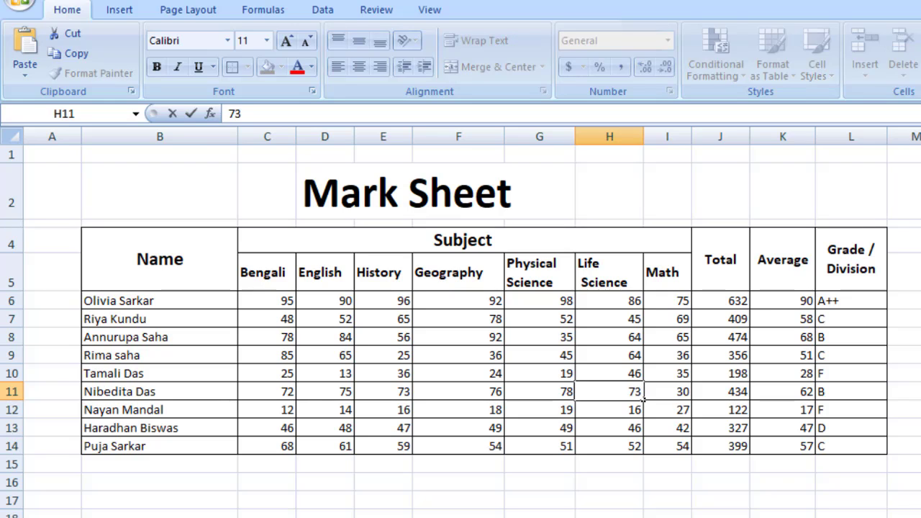
{"action": "key", "text": "Tab"}
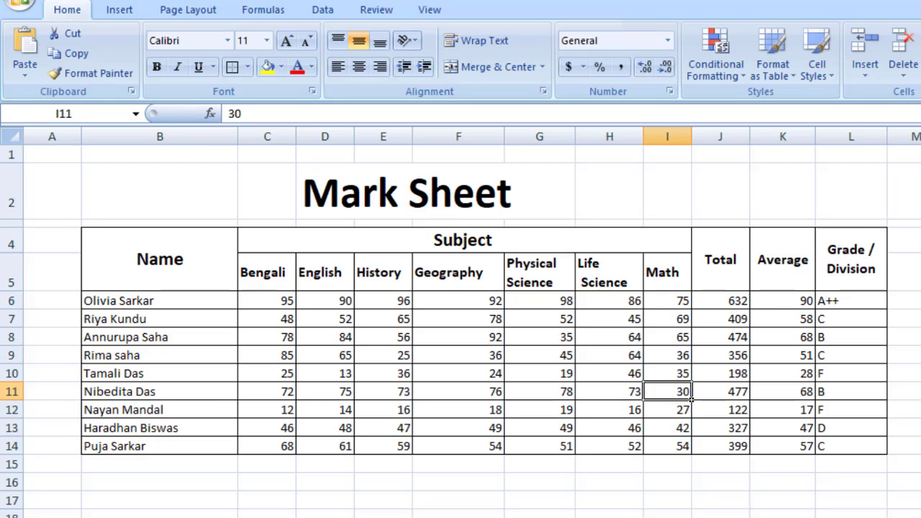
{"action": "type", "text": "76"}
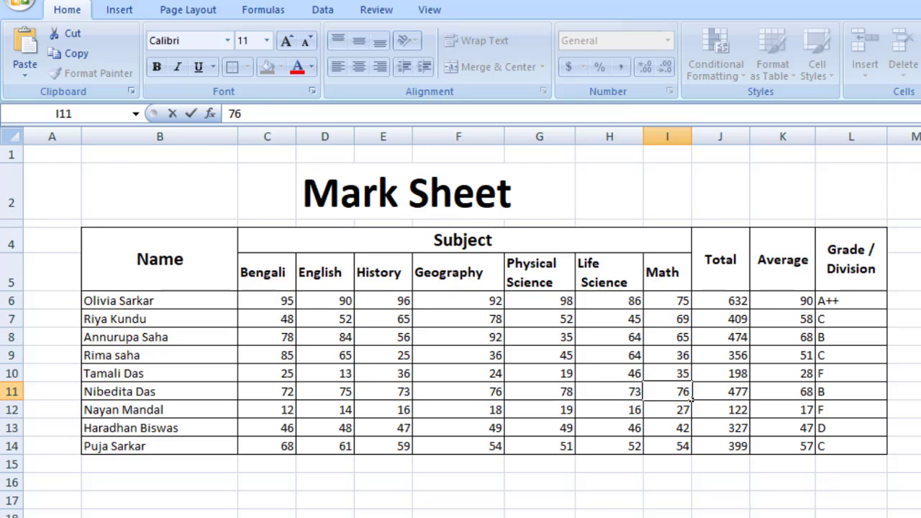
{"action": "key", "text": "Tab"}
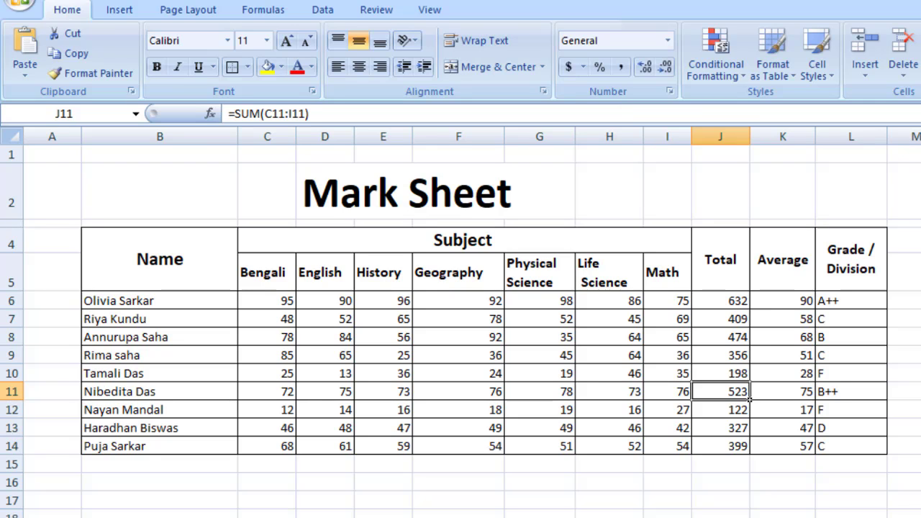
{"action": "left_click", "coordinate": [851, 397]}
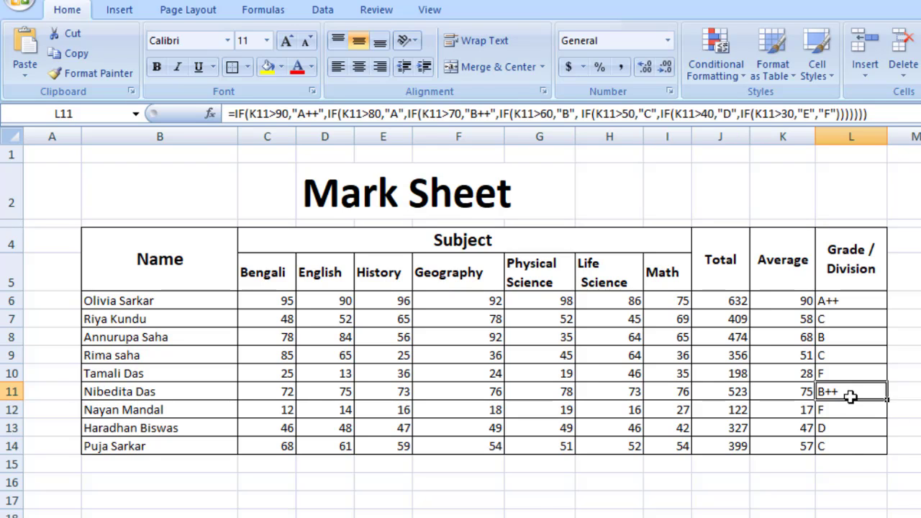
{"action": "left_click", "coordinate": [852, 446]}
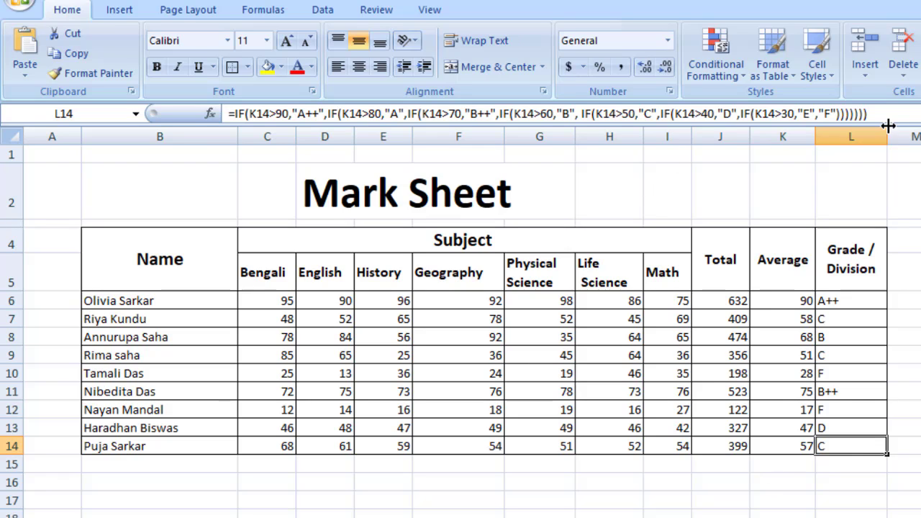
- Copy the full text of the nested IF formula from cell L6
{"action": "left_click", "coordinate": [853, 309]}
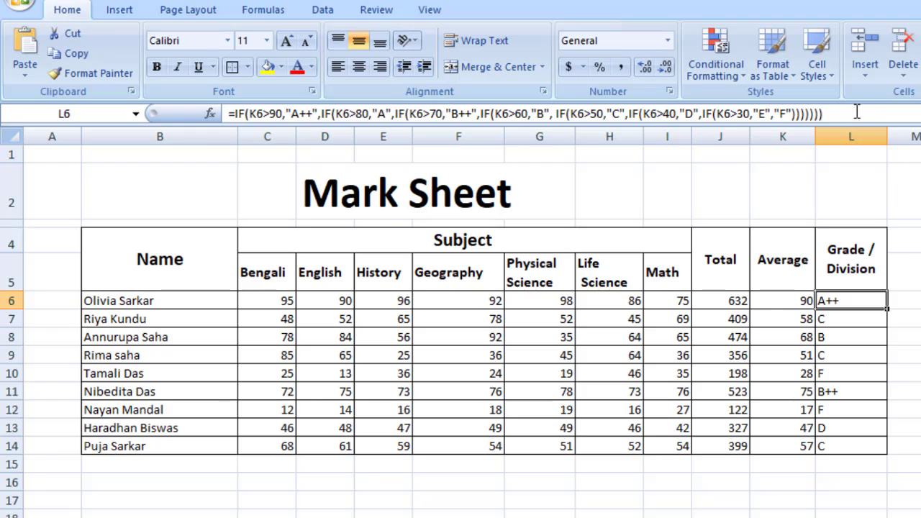
{"action": "left_click_drag", "start_coordinate": [847, 114], "coordinate": [770, 113]}
{"action": "left_click_drag", "start_coordinate": [630, 110], "coordinate": [227, 130]}
{"action": "key", "text": "ctrl+c"}
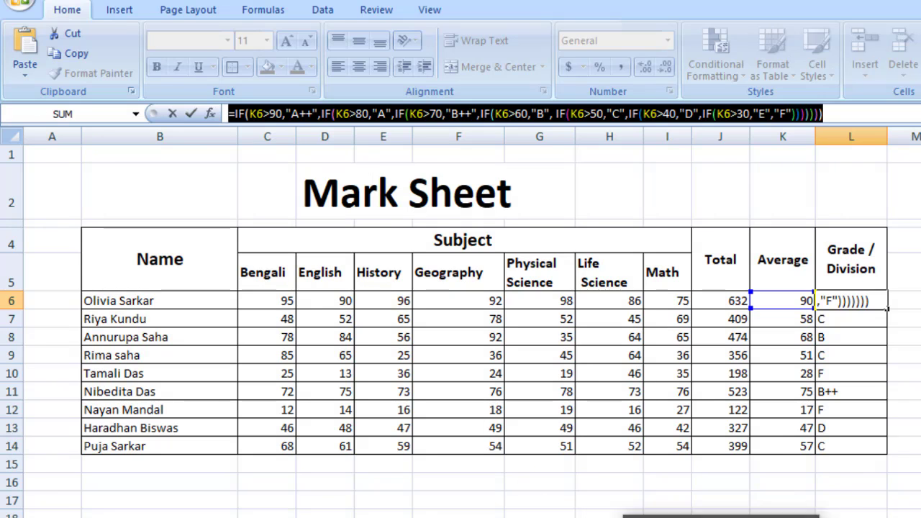
- Switch to Word and add the label "Syntax:" followed by the copied nested IF formula below the grade table
{"action": "left_click", "coordinate": [710, 513]}
{"action": "scroll", "coordinate": [370, 421], "scroll_direction": "down", "scroll_amount": 3}
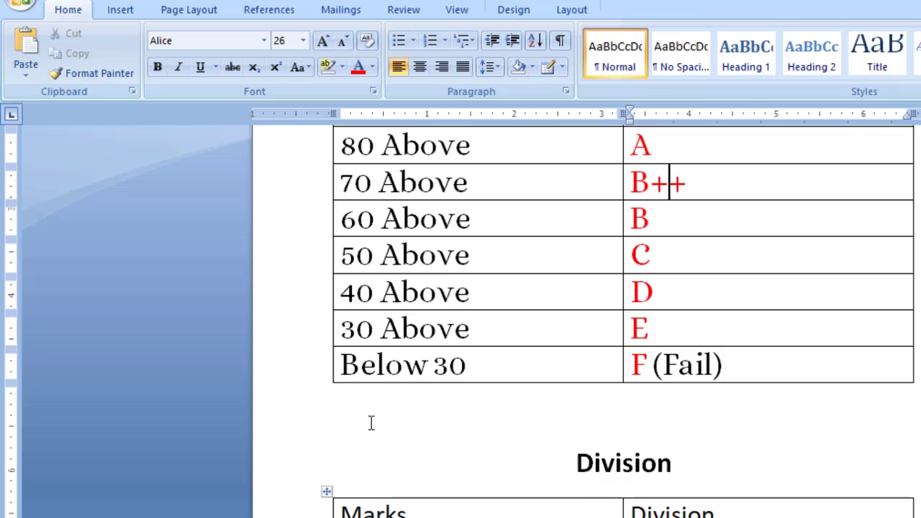
{"action": "left_click", "coordinate": [416, 421]}
{"action": "type", "text": "For"}
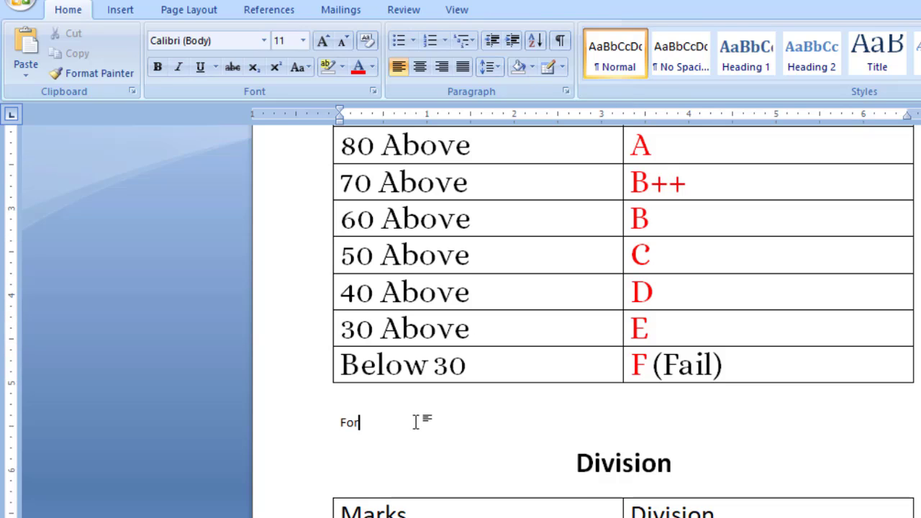
{"action": "type", "text": "mul"}
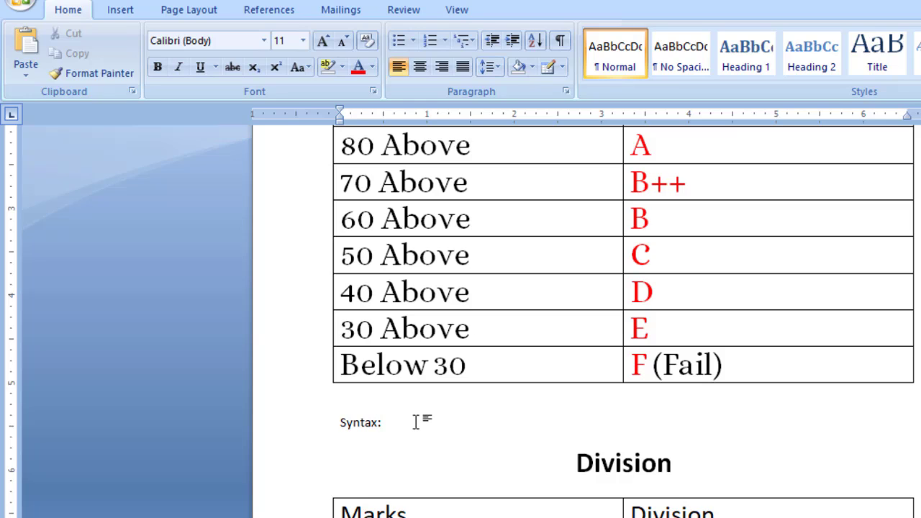
{"action": "key", "text": "ctrl+v"}
- Format the pasted IF formula as bold at 18 pt, leaving the Syntax label out of the selection
{"action": "left_click_drag", "start_coordinate": [605, 445], "coordinate": [382, 423]}
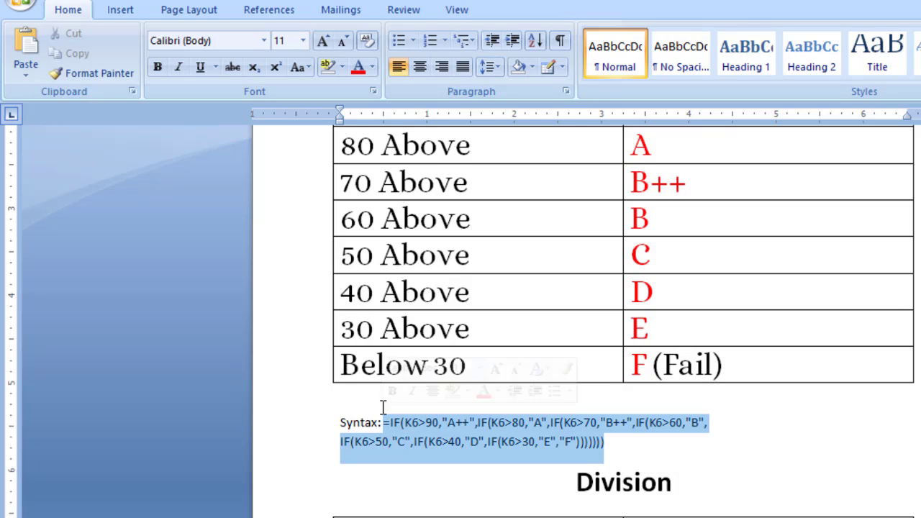
{"action": "left_click", "coordinate": [157, 68]}
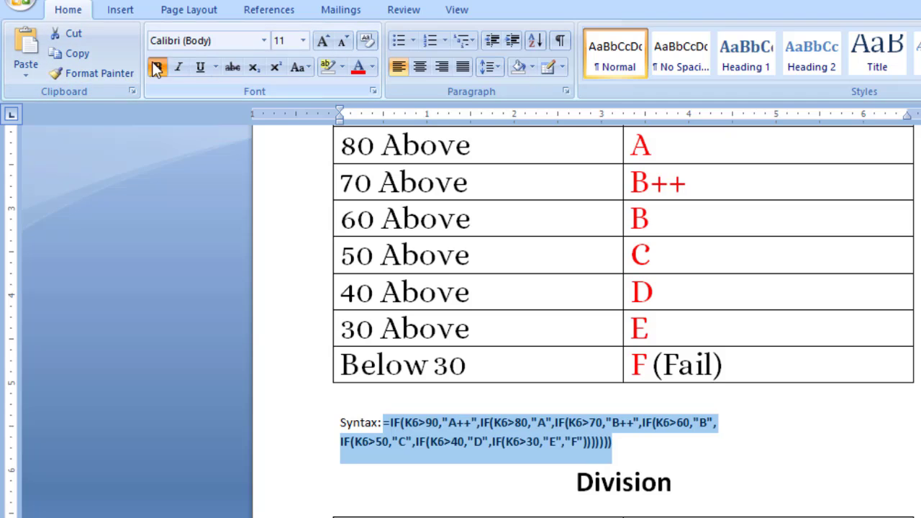
{"action": "left_click", "coordinate": [324, 42]}
{"action": "left_click", "coordinate": [324, 42]}
{"action": "left_click", "coordinate": [325, 43]}
{"action": "left_click", "coordinate": [325, 42]}
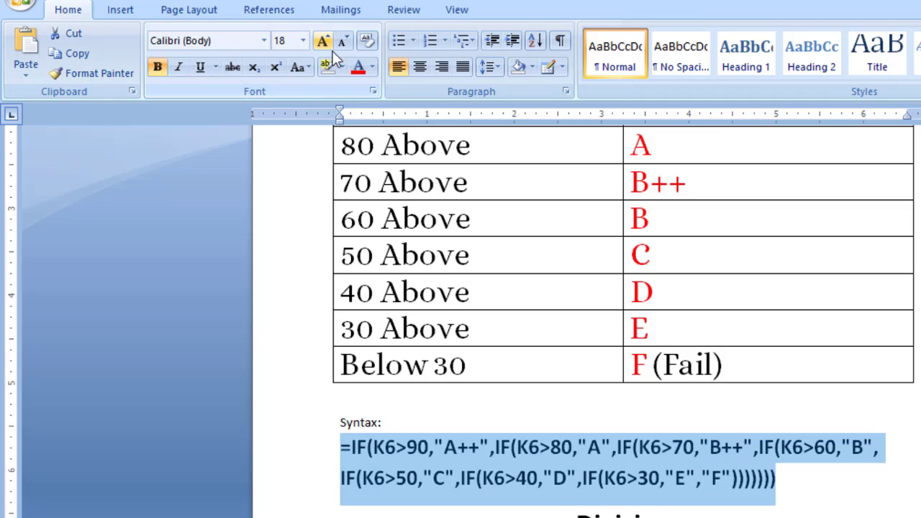
{"action": "left_click", "coordinate": [410, 419]}
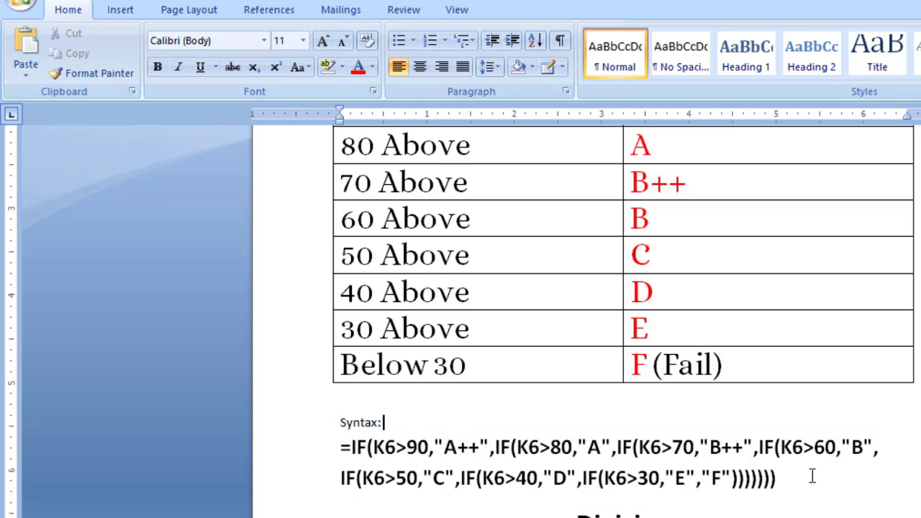
- Move the IF formula into its own paragraph below the Syntax label and add an empty line after it
{"action": "left_click", "coordinate": [826, 480]}
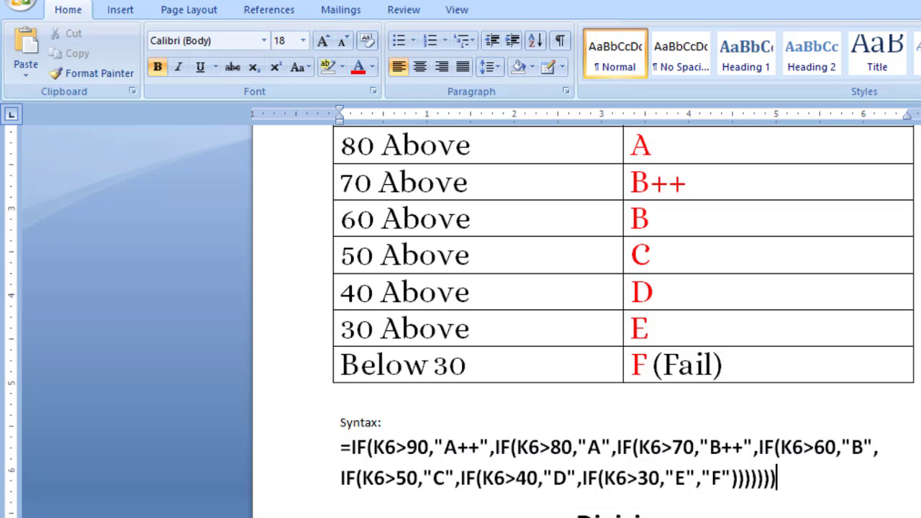
{"action": "key", "text": "Return"}
{"action": "left_click", "coordinate": [343, 446]}
{"action": "key", "text": "Return"}
{"action": "scroll", "coordinate": [551, 439], "scroll_direction": "down", "scroll_amount": 3}
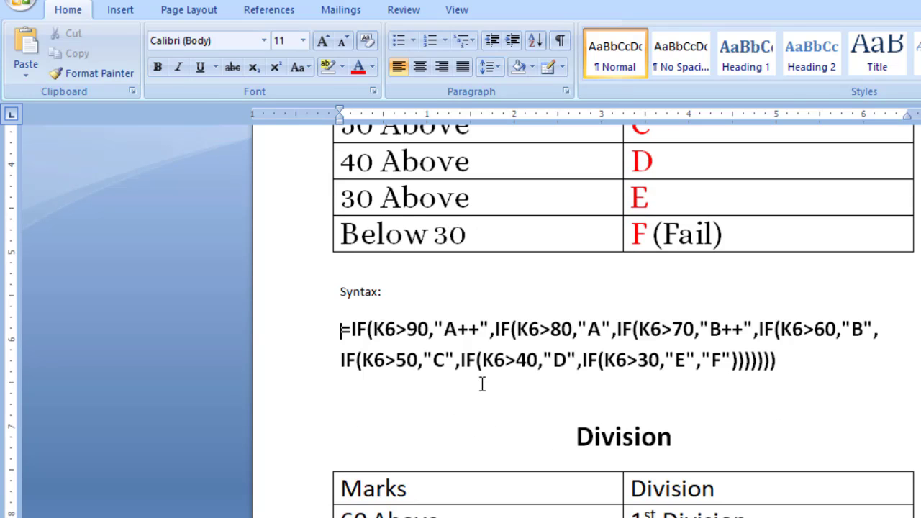
- Examine the K6 reference in the first IF condition and compare it with the Total Cell Address above the grade table
{"action": "left_click", "coordinate": [401, 330]}
{"action": "left_click_drag", "start_coordinate": [405, 330], "coordinate": [375, 330]}
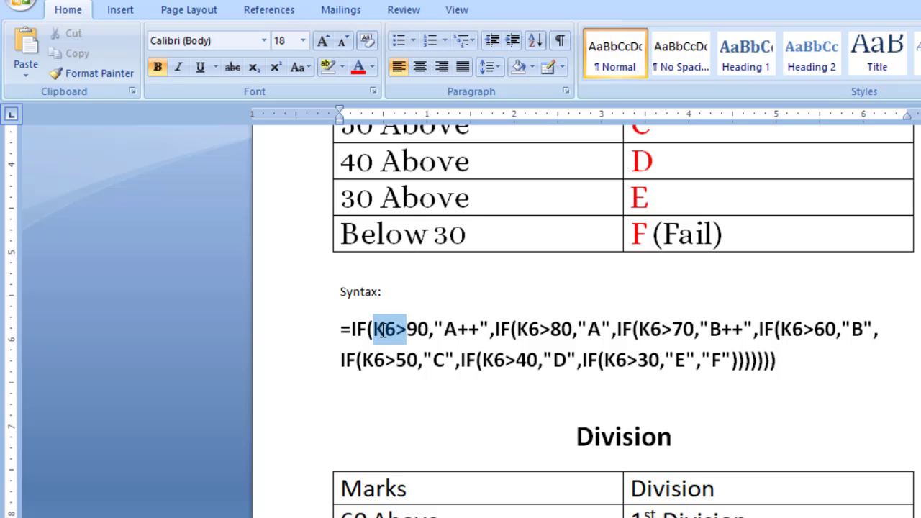
{"action": "left_click", "coordinate": [533, 333]}
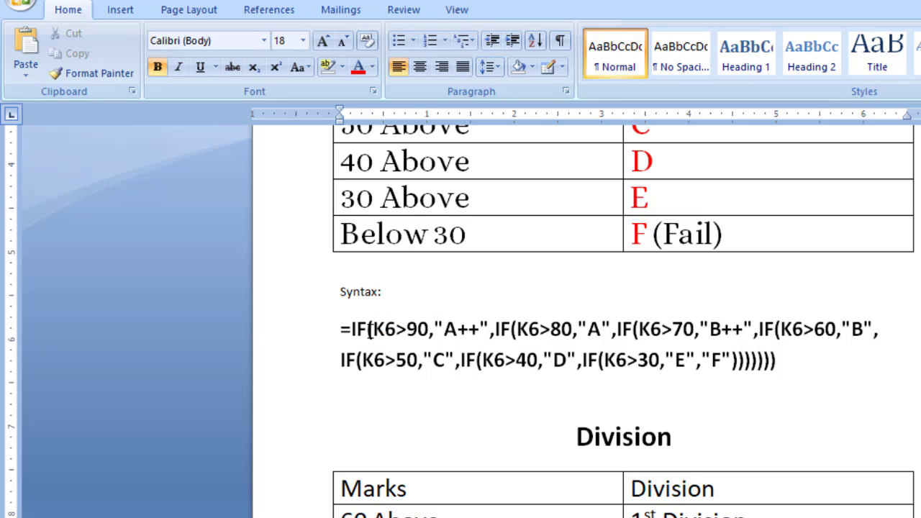
{"action": "left_click_drag", "start_coordinate": [373, 329], "coordinate": [395, 329]}
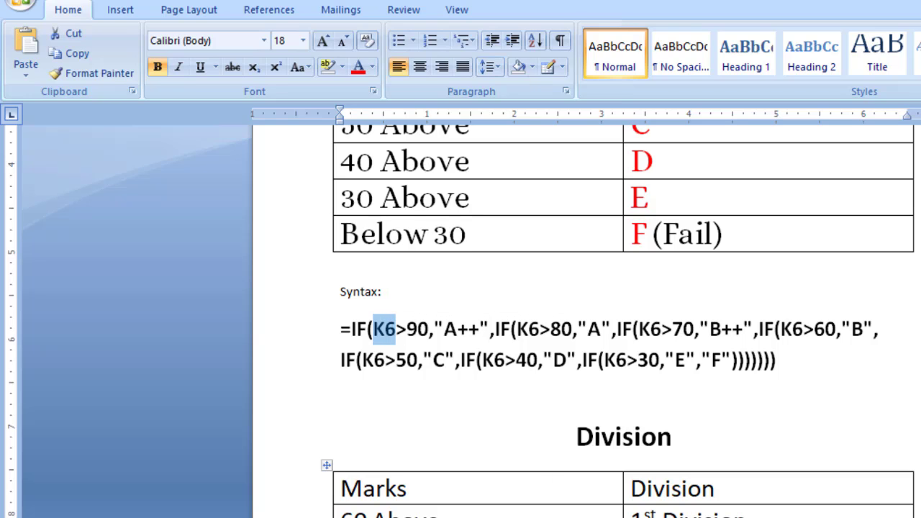
{"action": "scroll", "coordinate": [888, 323], "scroll_direction": "up", "scroll_amount": 10}
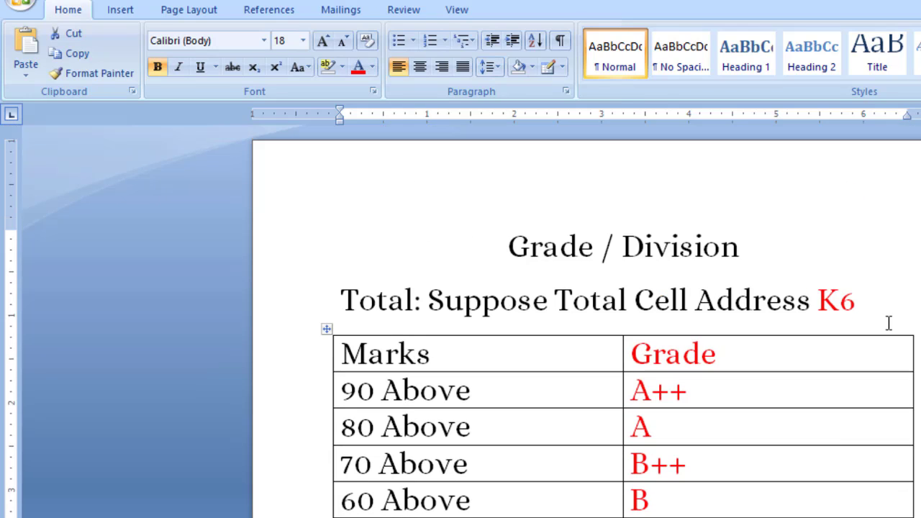
{"action": "left_click", "coordinate": [833, 302]}
{"action": "scroll", "coordinate": [806, 403], "scroll_direction": "down", "scroll_amount": 10}
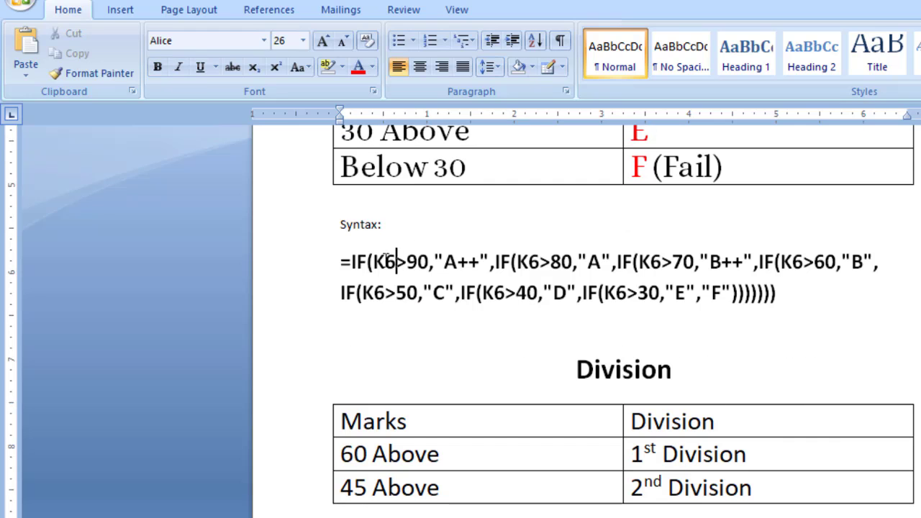
{"action": "left_click_drag", "start_coordinate": [397, 262], "coordinate": [373, 263]}
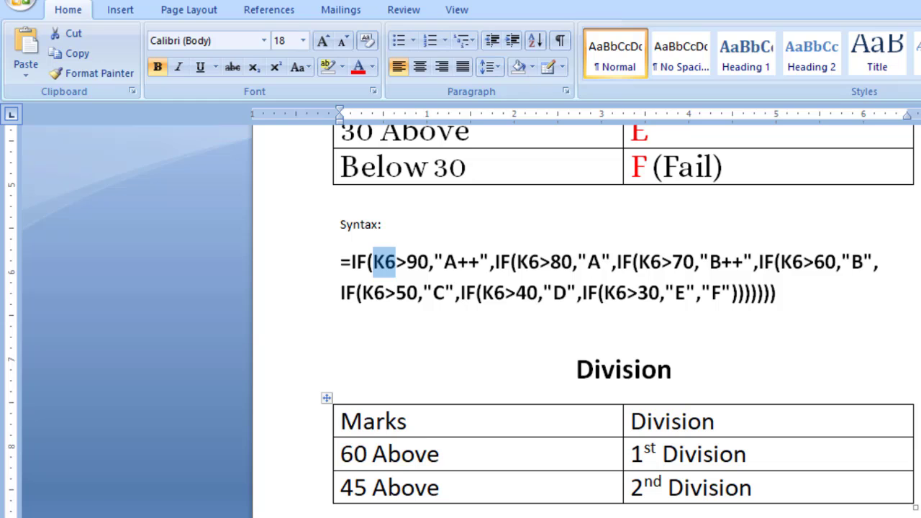
- Return to Excel, close the open formula in L6, and inspect the average in K6 and the grades in L6 and L8
{"action": "key", "text": "alt+Tab"}
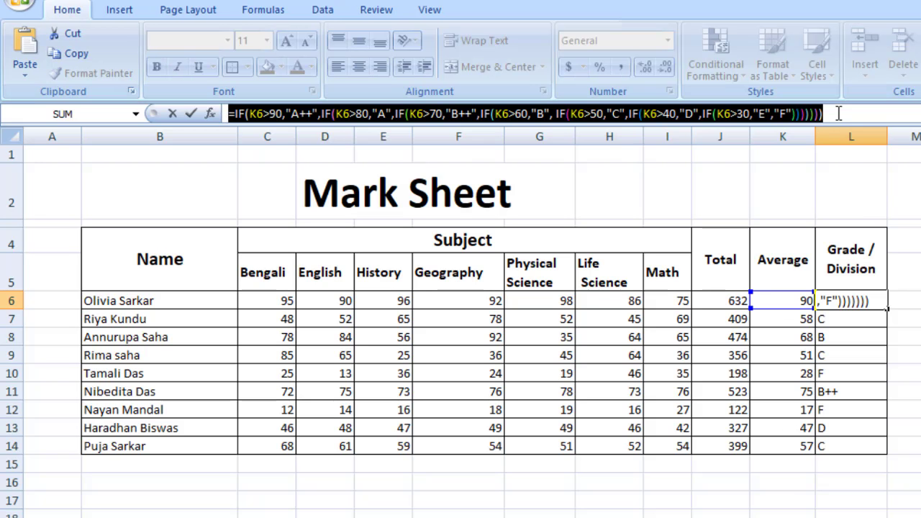
{"action": "key", "text": "Return"}
{"action": "left_click", "coordinate": [801, 303]}
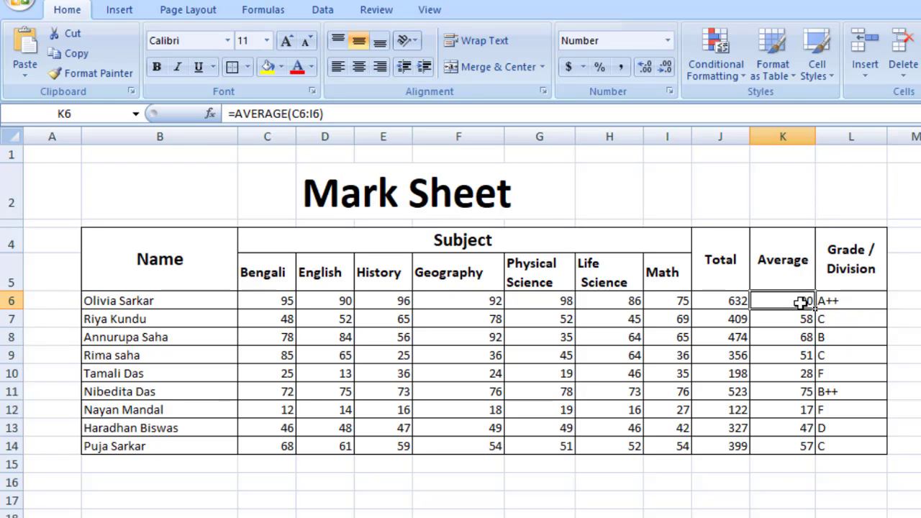
{"action": "left_click", "coordinate": [870, 304]}
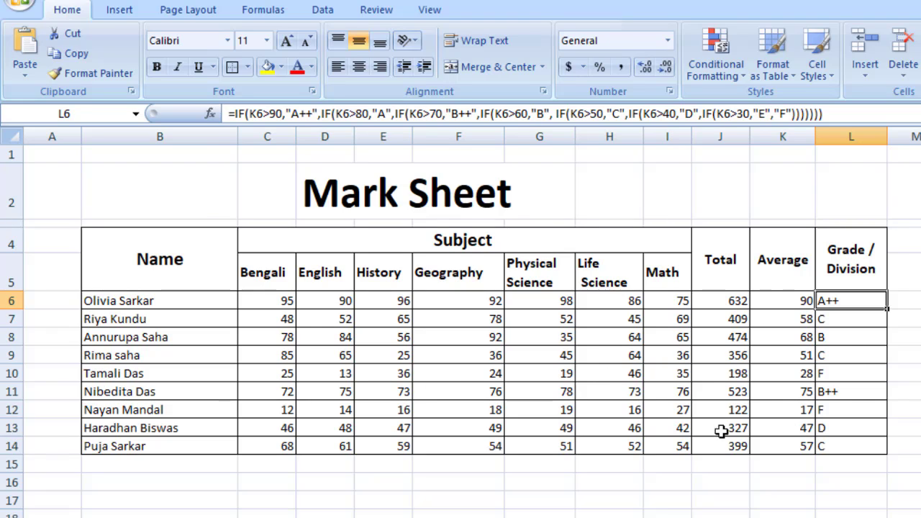
{"action": "left_click", "coordinate": [849, 335]}
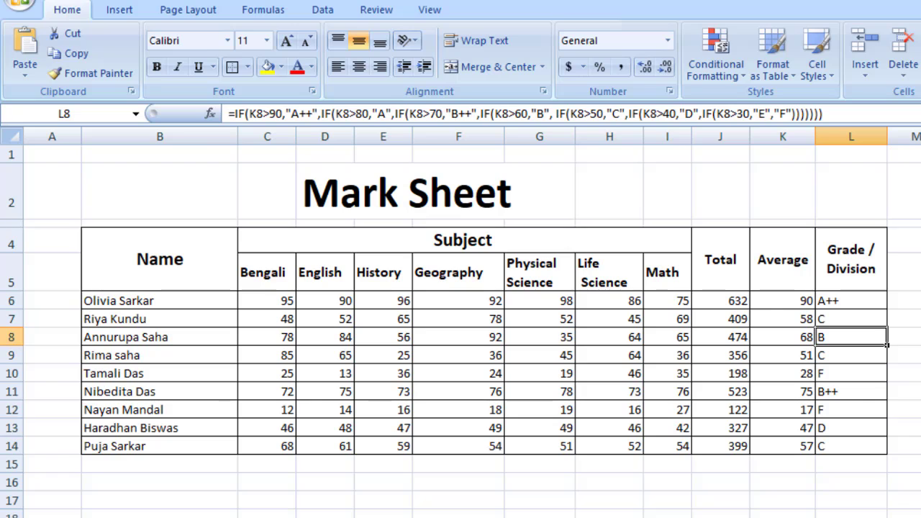
- Select the entire nested IF formula in L6 for reuse and copy its text
{"action": "left_click", "coordinate": [871, 301]}
{"action": "left_click", "coordinate": [852, 108]}
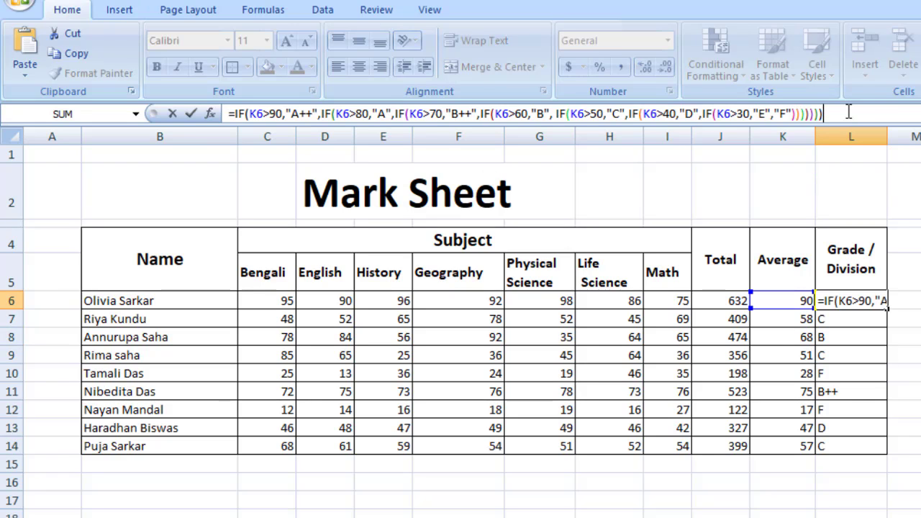
{"action": "left_click_drag", "start_coordinate": [851, 108], "coordinate": [206, 121]}
{"action": "key", "text": "ctrl+c"}
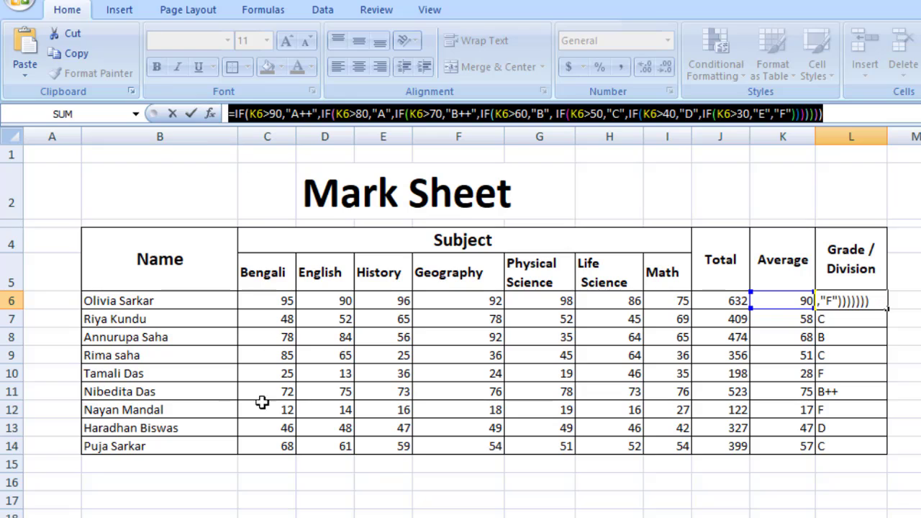
{"action": "left_click", "coordinate": [141, 500]}
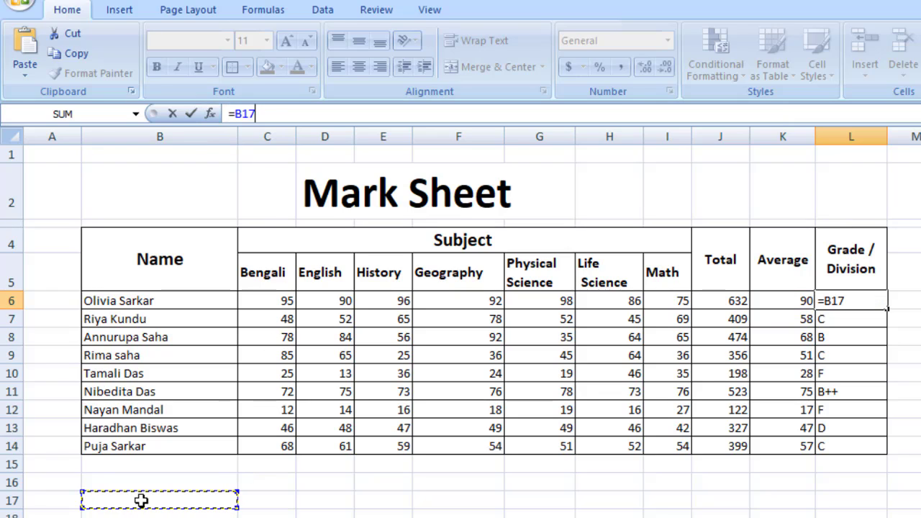
{"action": "key", "text": "ctrl+v"}
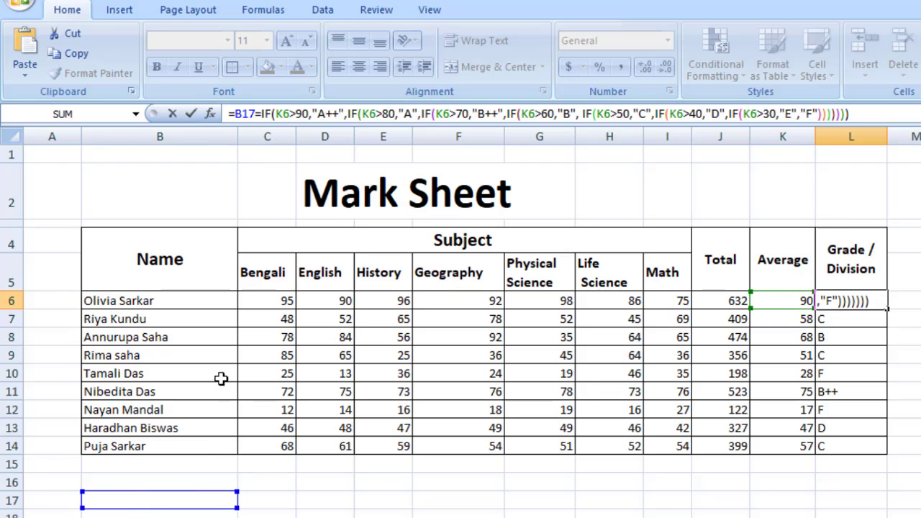
{"action": "left_click", "coordinate": [231, 115]}
{"action": "key", "text": "BackSpace"}
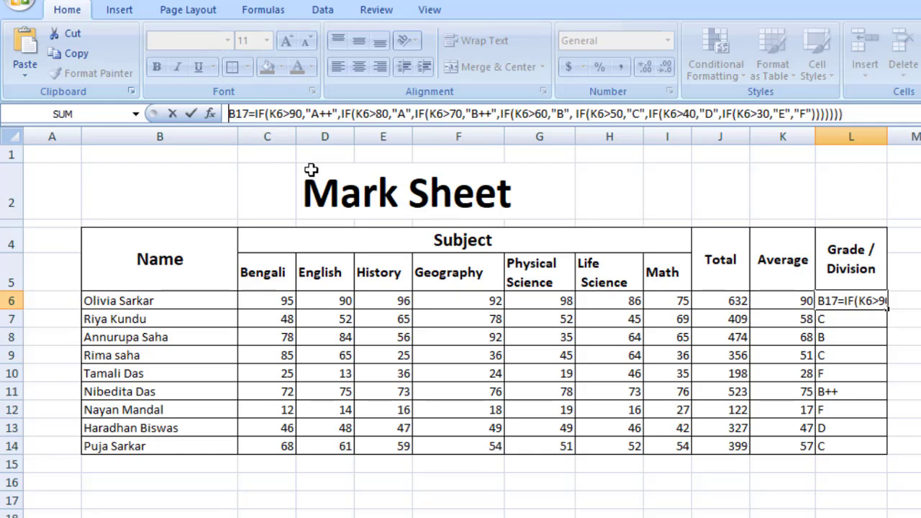
{"action": "key", "text": "Return"}
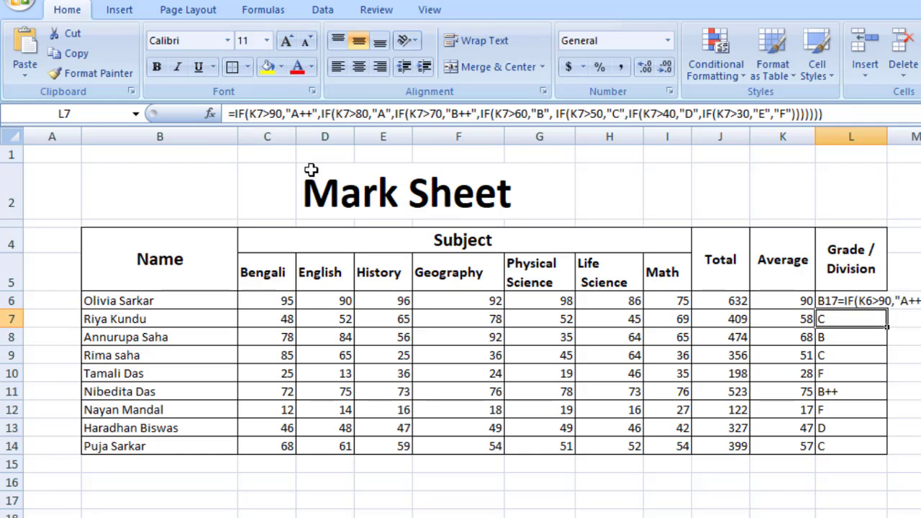
{"action": "key", "text": "ctrl+z"}
- Paste the copied nested IF formula into the empty cell B17 below the mark sheet
{"action": "left_click", "coordinate": [157, 501]}
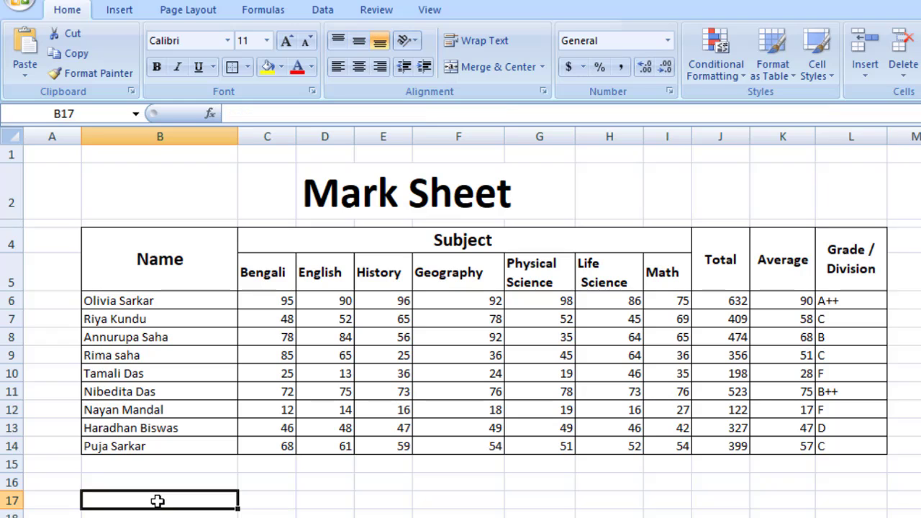
{"action": "key", "text": "ctrl+v"}
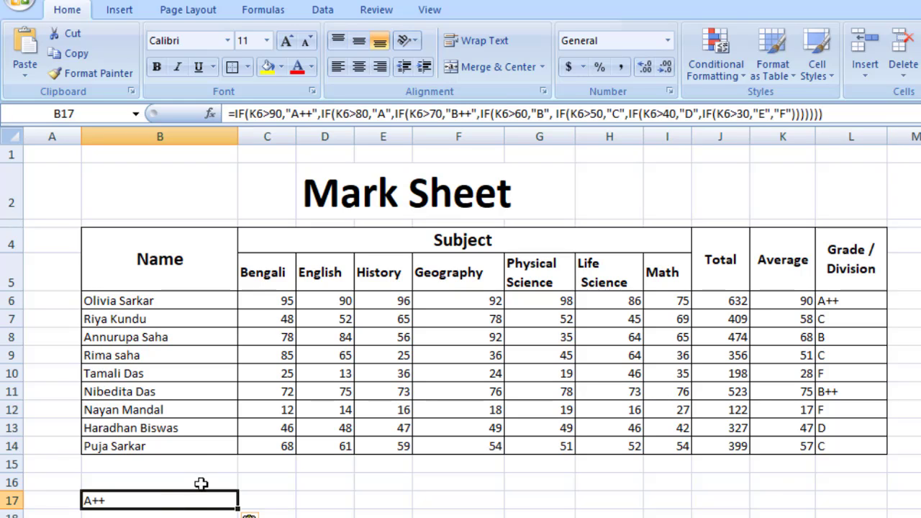
- Turn the formula in B17 into plain text by removing its equals sign, and make the row 17 text bold across B to I
{"action": "left_click", "coordinate": [234, 115]}
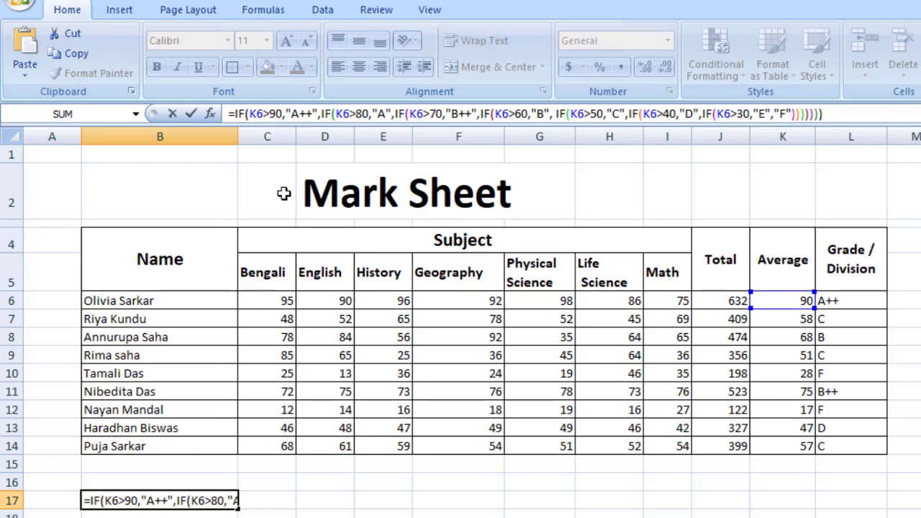
{"action": "key", "text": "BackSpace"}
{"action": "key", "text": "Return"}
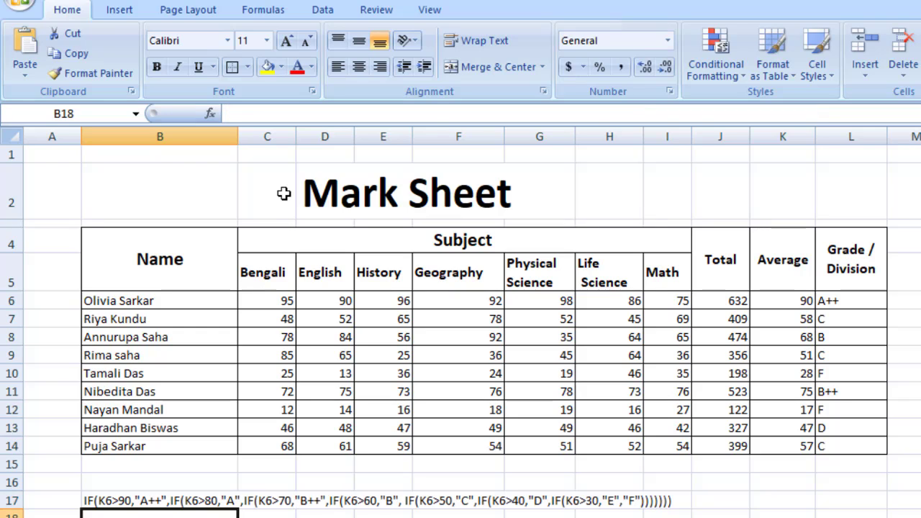
{"action": "left_click_drag", "start_coordinate": [100, 500], "coordinate": [664, 490]}
{"action": "key", "text": "ctrl+b"}
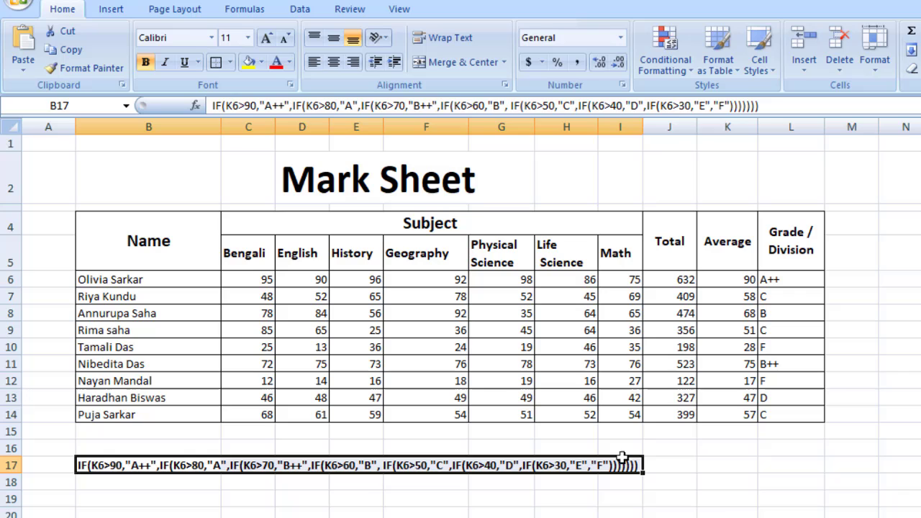
{"action": "left_click", "coordinate": [713, 504]}
- Enter the heading "Grade Formula" in B16 above the recorded formula text
{"action": "scroll", "coordinate": [711, 502], "scroll_direction": "down", "scroll_amount": 2}
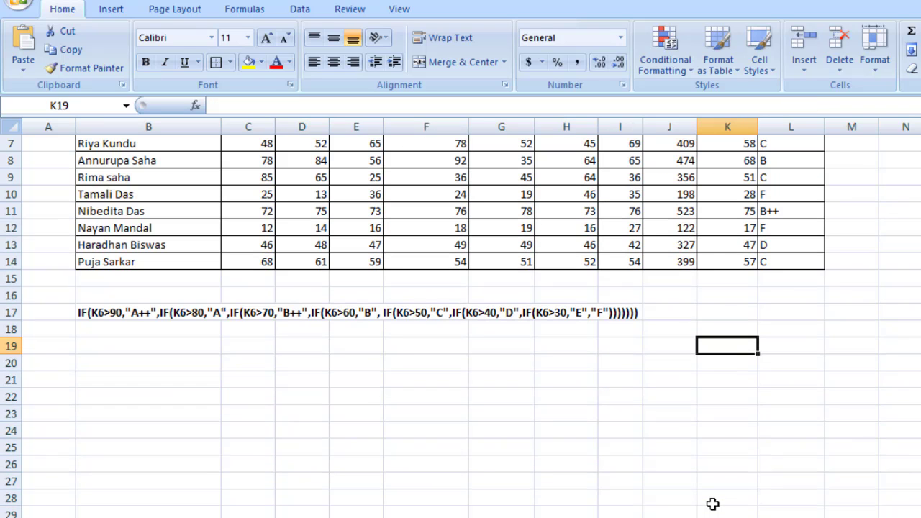
{"action": "left_click", "coordinate": [119, 297]}
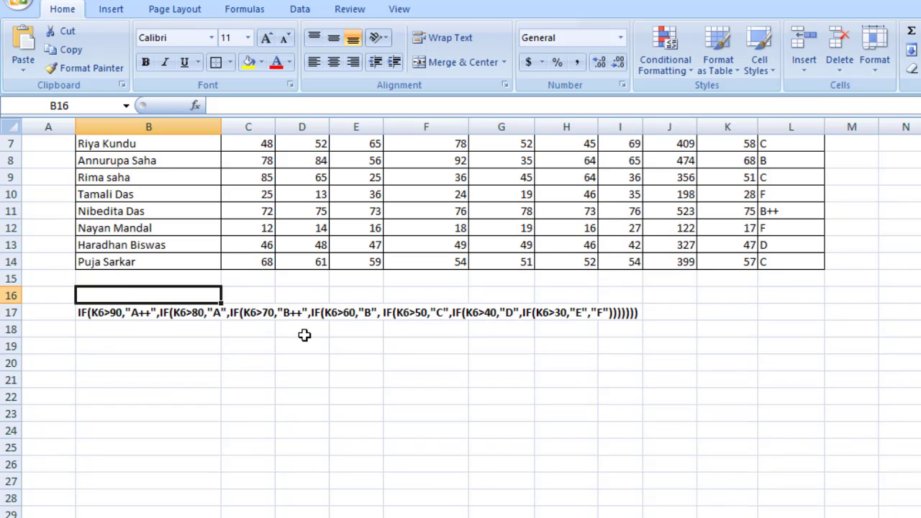
{"action": "type", "text": "Greade"}
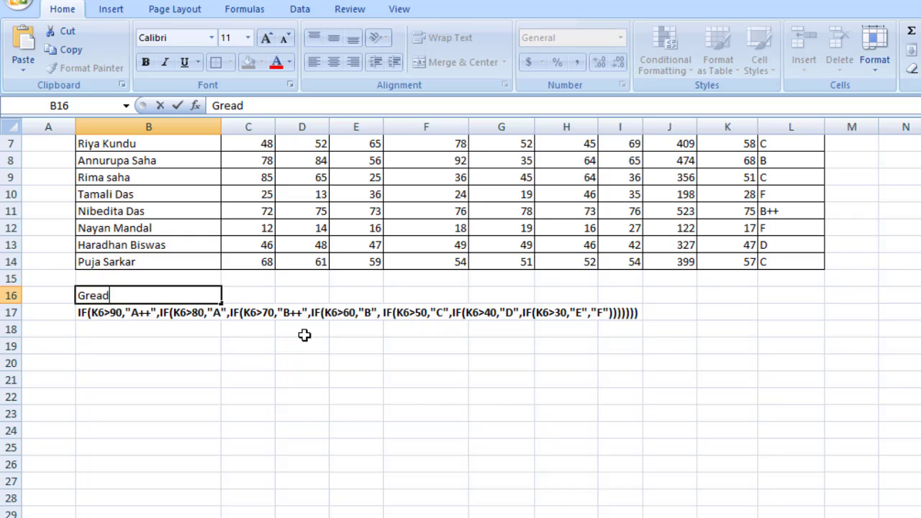
{"action": "key", "text": "BackSpace"}
{"action": "key", "text": "BackSpace"}
{"action": "key", "text": "BackSpace"}
{"action": "type", "text": "ade Formula"}
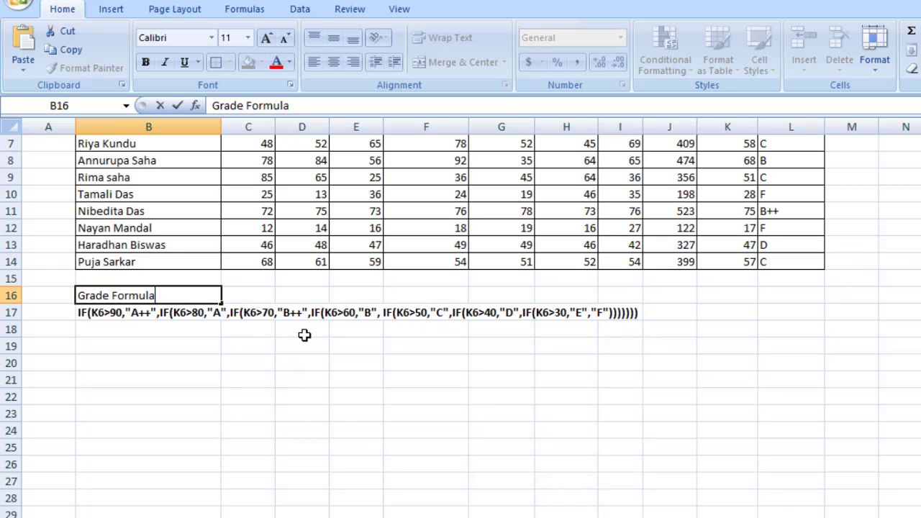
{"action": "key", "text": "Return"}
{"action": "key", "text": "Return"}
{"action": "scroll", "coordinate": [305, 335], "scroll_direction": "up", "scroll_amount": 2}
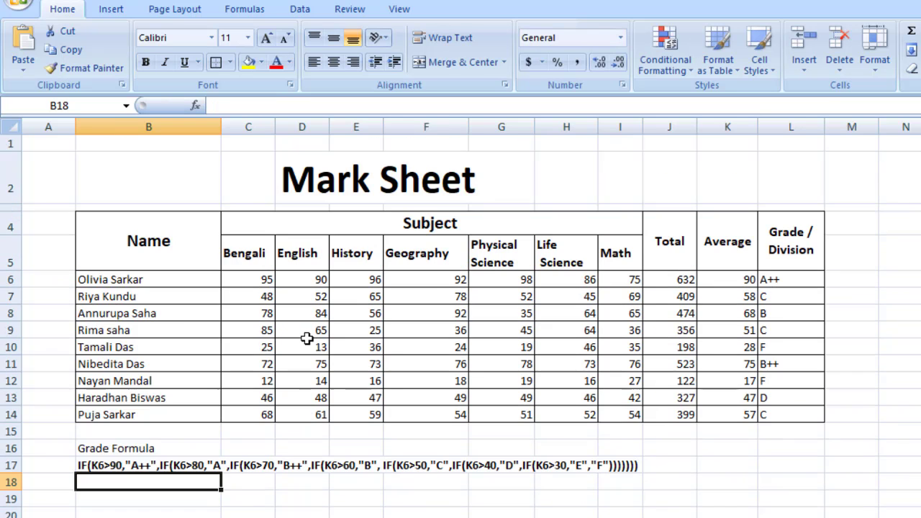
- Clear all the grade formulas from L6:L14 in the Grade / Division column
{"action": "left_click", "coordinate": [775, 281]}
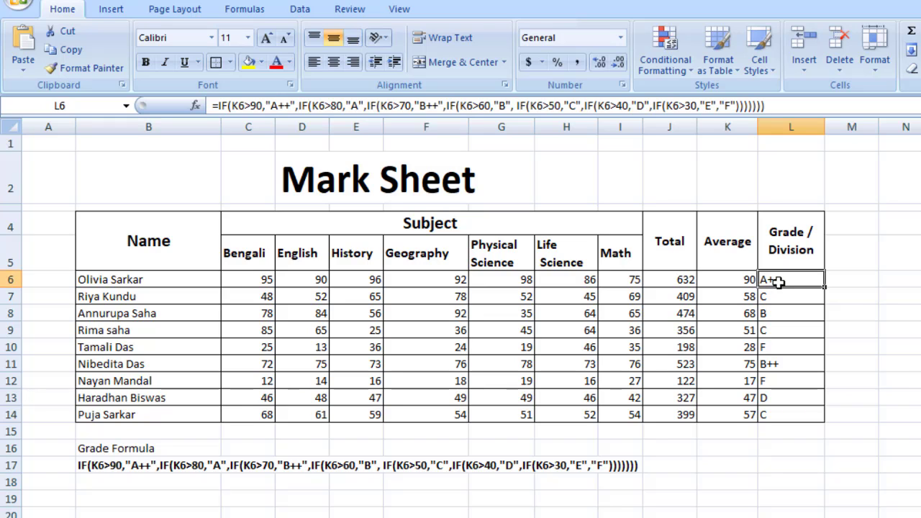
{"action": "left_click_drag", "start_coordinate": [782, 282], "coordinate": [792, 414]}
{"action": "key", "text": "Delete"}
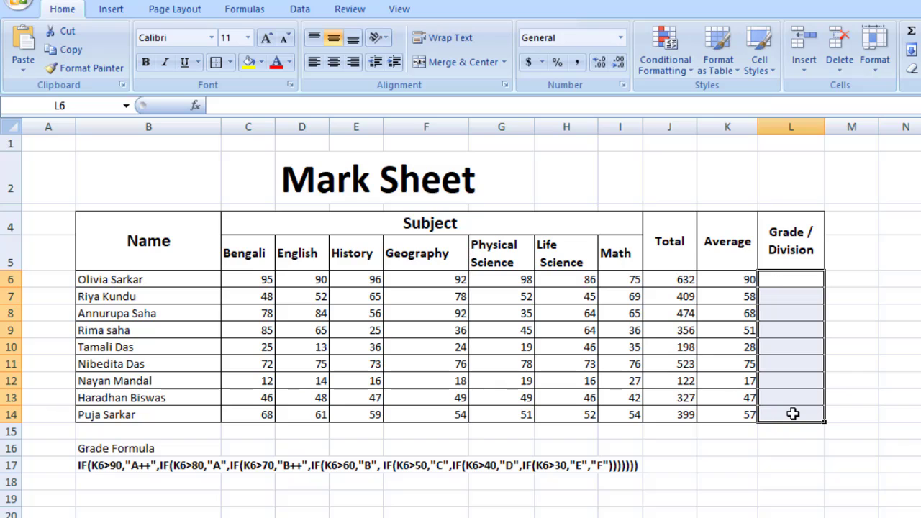
{"action": "left_click", "coordinate": [728, 452]}
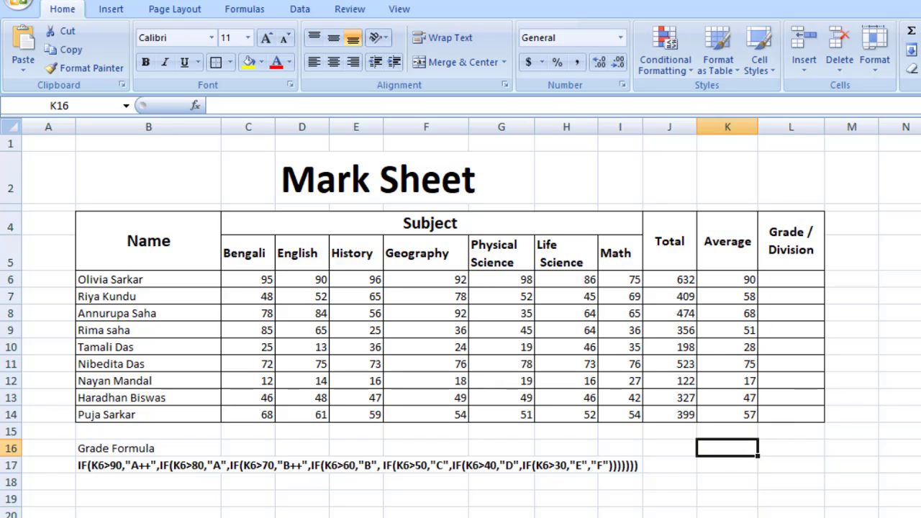
- Switch to Word and delete the Syntax label and the nested IF formula between the grade table and the Division heading
{"action": "key", "text": "alt+Tab"}
{"action": "scroll", "coordinate": [556, 393], "scroll_direction": "down", "scroll_amount": 6}
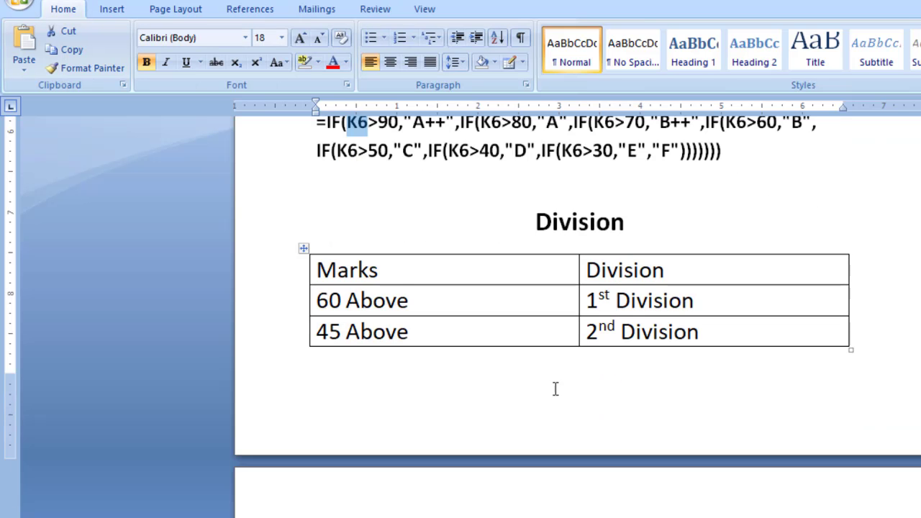
{"action": "scroll", "coordinate": [551, 388], "scroll_direction": "up", "scroll_amount": 9}
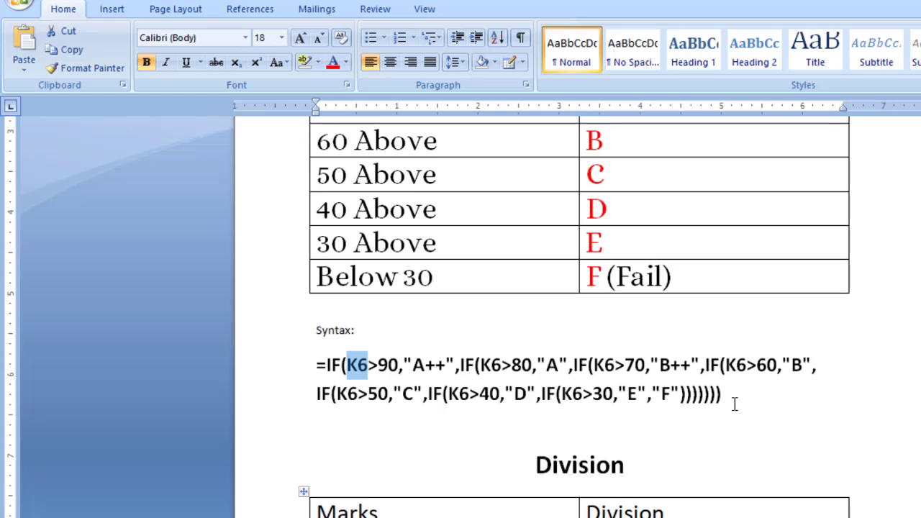
{"action": "left_click_drag", "start_coordinate": [734, 404], "coordinate": [302, 331]}
{"action": "key", "text": "Delete"}
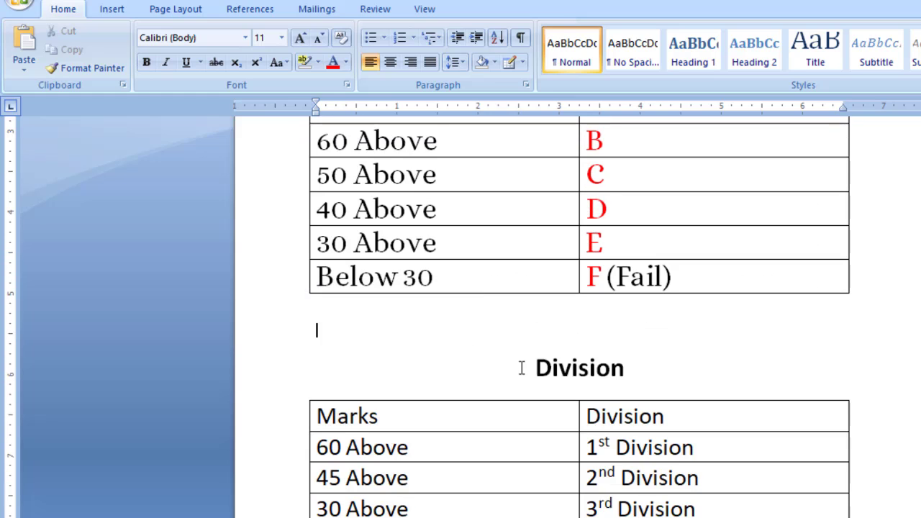
- Examine the Division table's mark thresholds and the division assigned to each, from 60 Above to Below 30
{"action": "scroll", "coordinate": [521, 368], "scroll_direction": "down", "scroll_amount": 3}
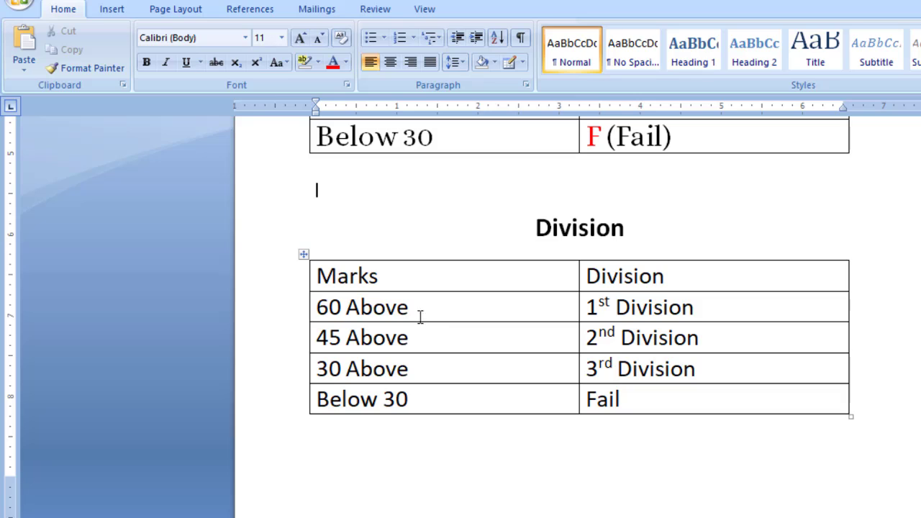
{"action": "left_click_drag", "start_coordinate": [431, 317], "coordinate": [311, 317]}
{"action": "left_click", "coordinate": [713, 312]}
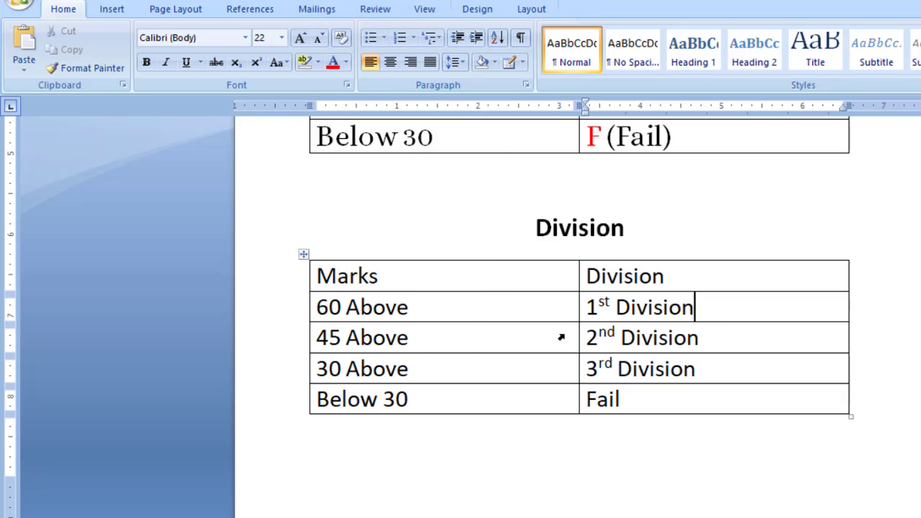
{"action": "left_click_drag", "start_coordinate": [425, 339], "coordinate": [315, 341]}
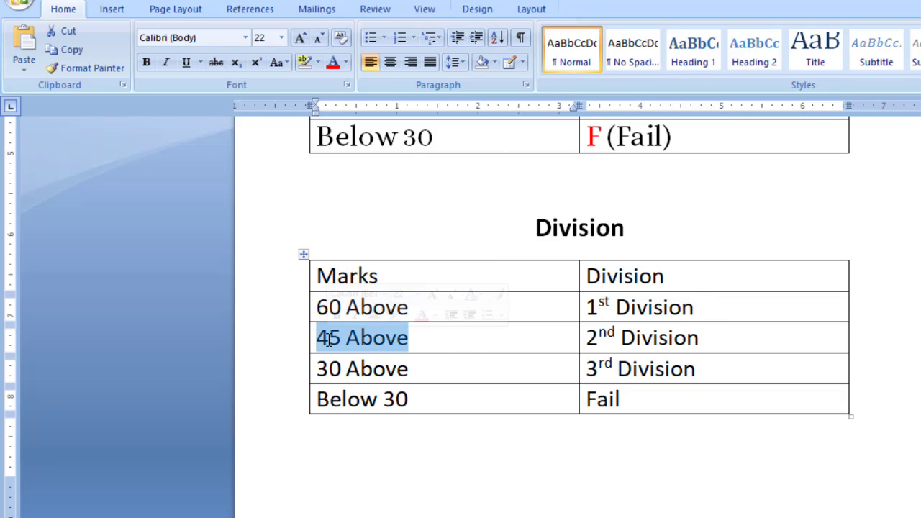
{"action": "left_click_drag", "start_coordinate": [734, 343], "coordinate": [575, 343]}
{"action": "left_click", "coordinate": [420, 377]}
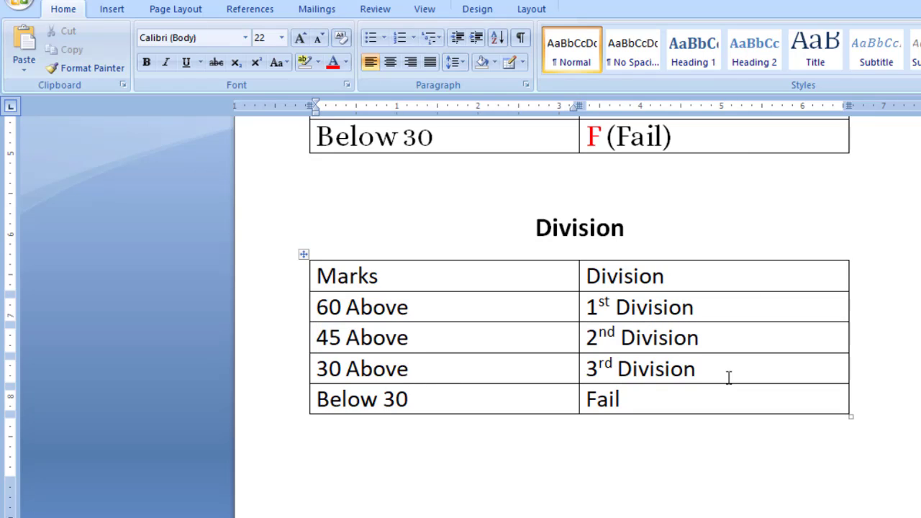
{"action": "left_click", "coordinate": [429, 405]}
{"action": "scroll", "coordinate": [648, 484], "scroll_direction": "up", "scroll_amount": 1}
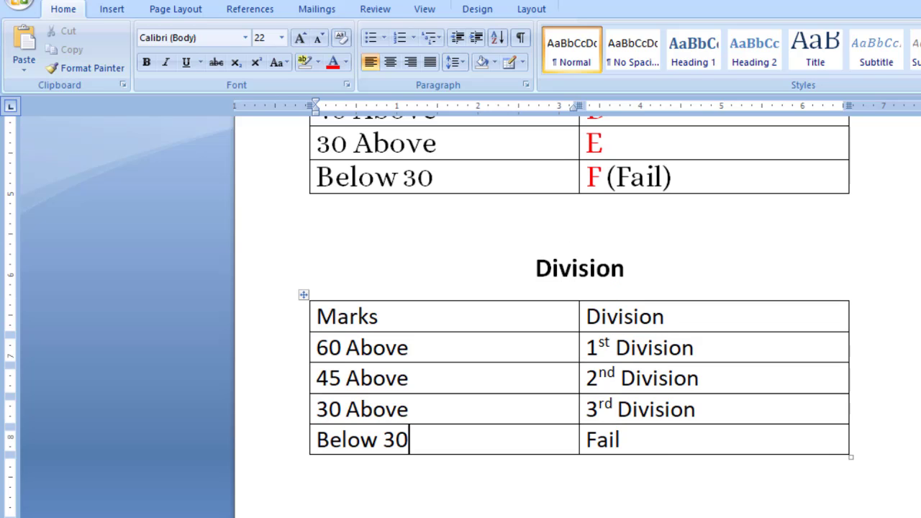
- Return to Excel and begin an IF formula in L6 that tests the average in K6 with a greater-than sign
{"action": "left_click", "coordinate": [707, 500]}
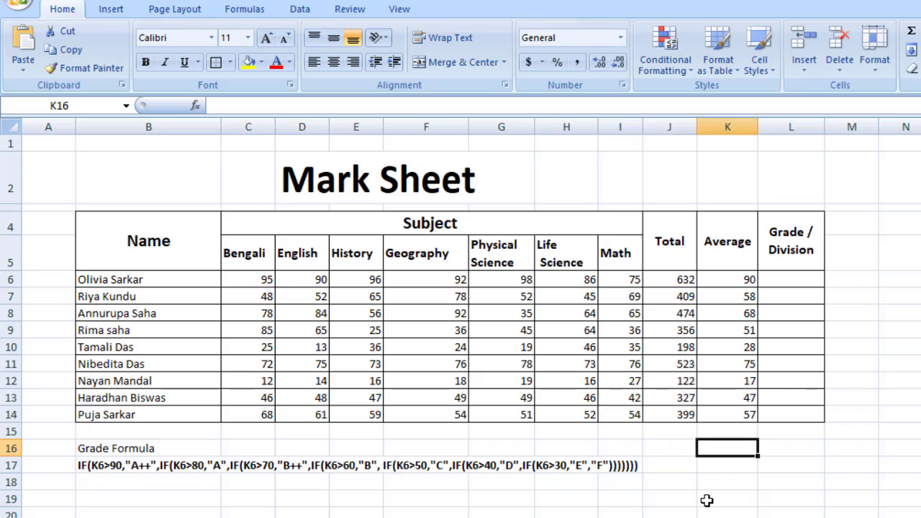
{"action": "left_click", "coordinate": [786, 282]}
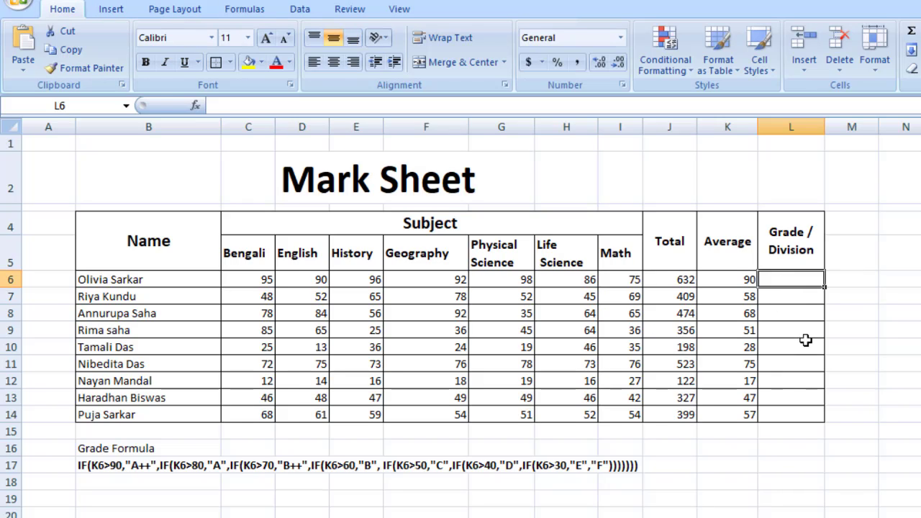
{"action": "type", "text": "=if"}
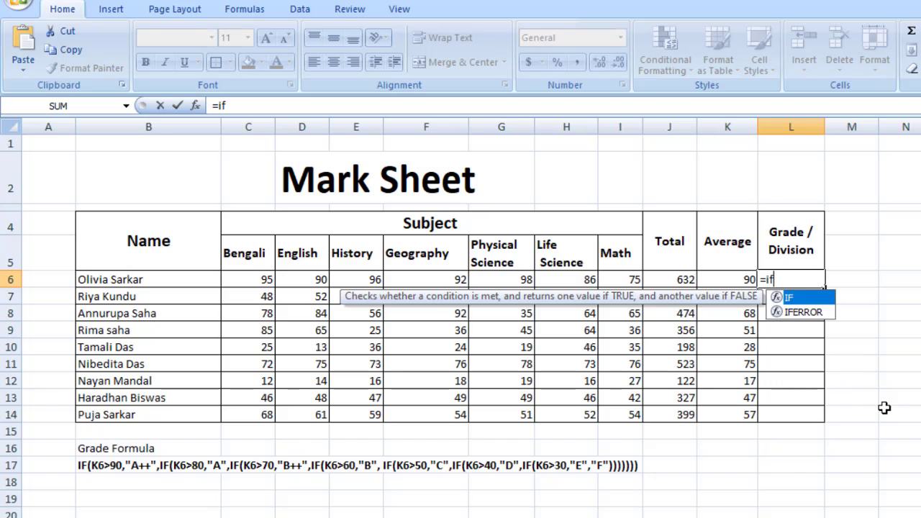
{"action": "type", "text": "("}
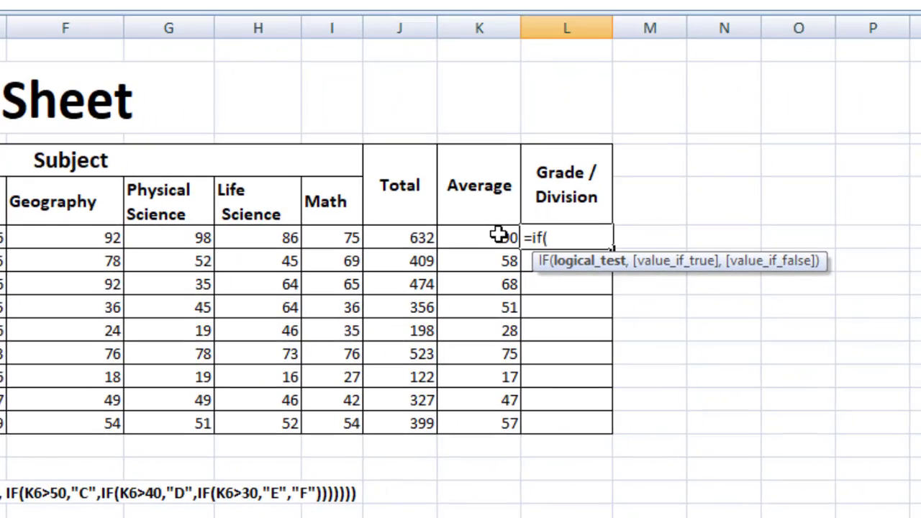
{"action": "left_click", "coordinate": [741, 277]}
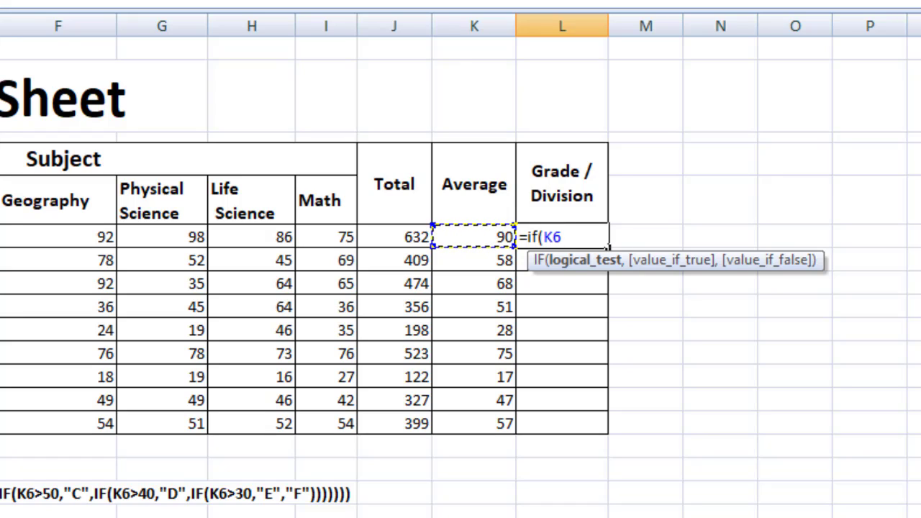
{"action": "type", "text": ">"}
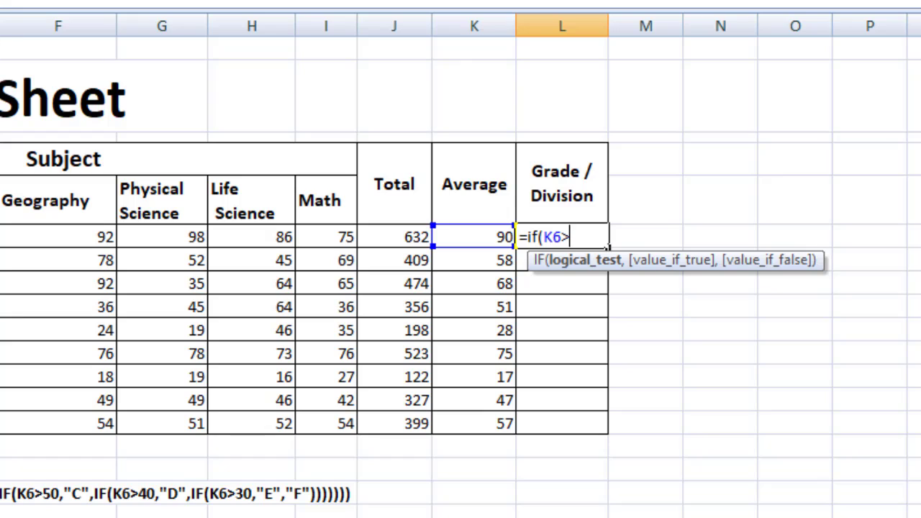
- Check the first threshold in Word's Division table, then in Excel complete the condition as K6>60 with the result "1st Div"
{"action": "key", "text": "F9"}
{"action": "key", "text": "alt+Tab"}
{"action": "left_click", "coordinate": [83, 335]}
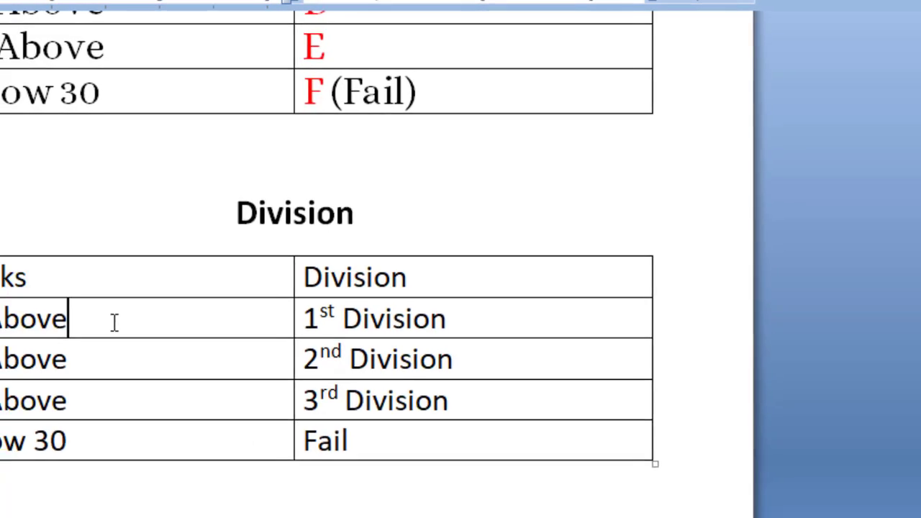
{"action": "left_click_drag", "start_coordinate": [115, 323], "coordinate": [72, 285]}
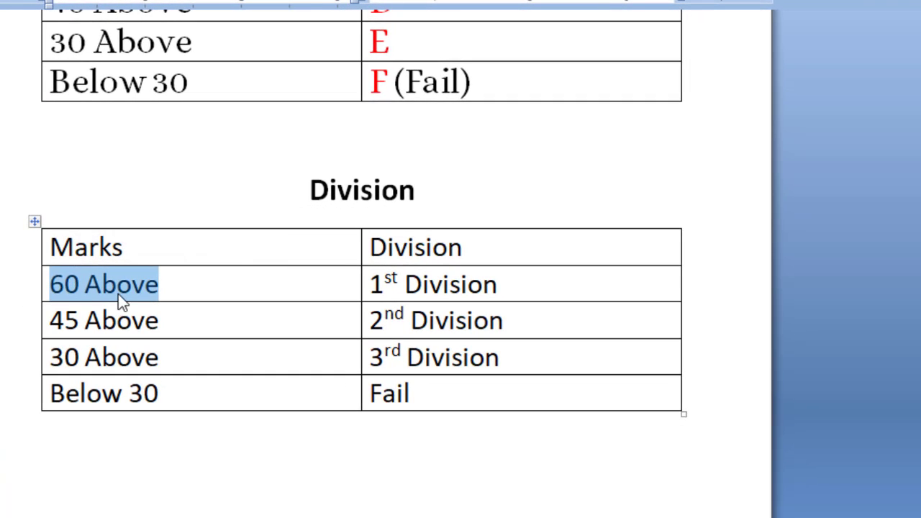
{"action": "key", "text": "alt+Tab"}
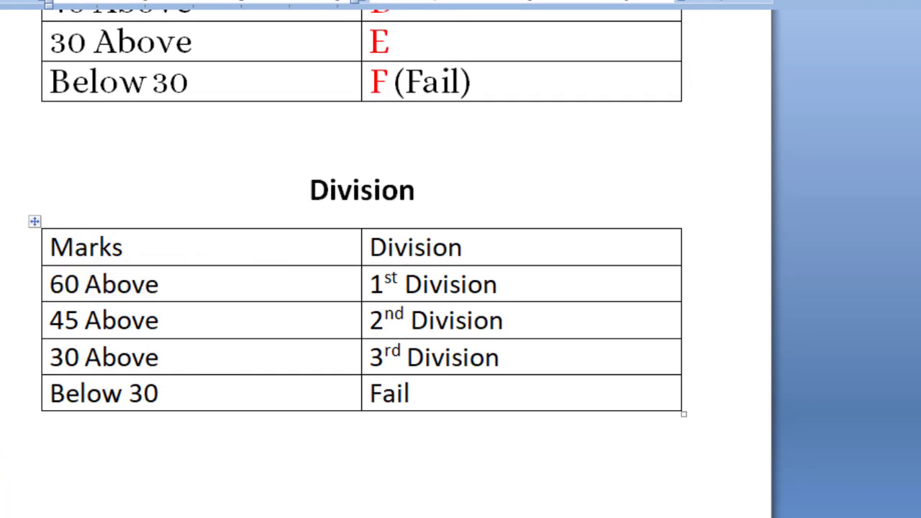
{"action": "type", "text": "6>6"}
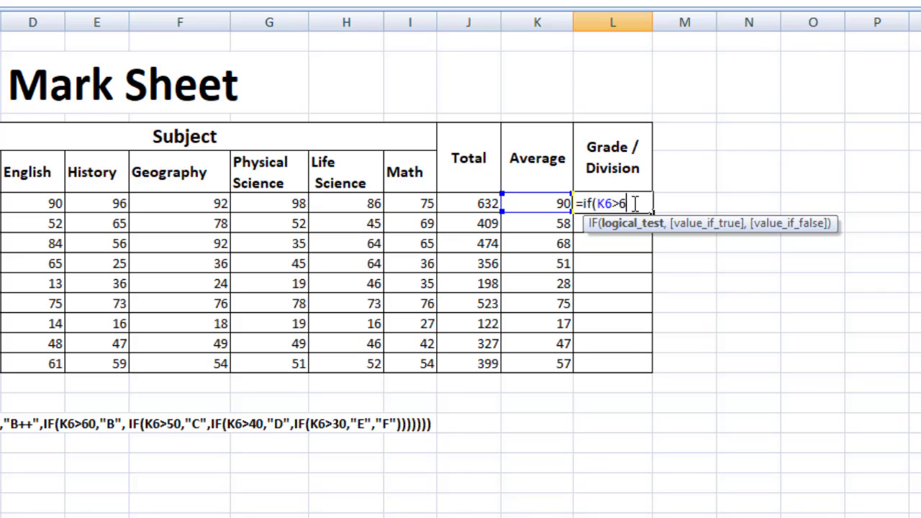
{"action": "type", "text": "0,"}
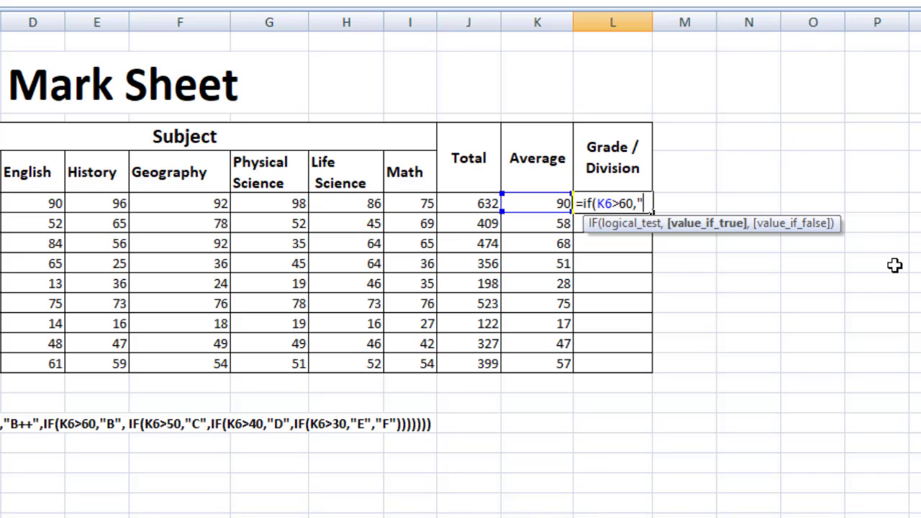
{"action": "type", "text": "1st Div"}
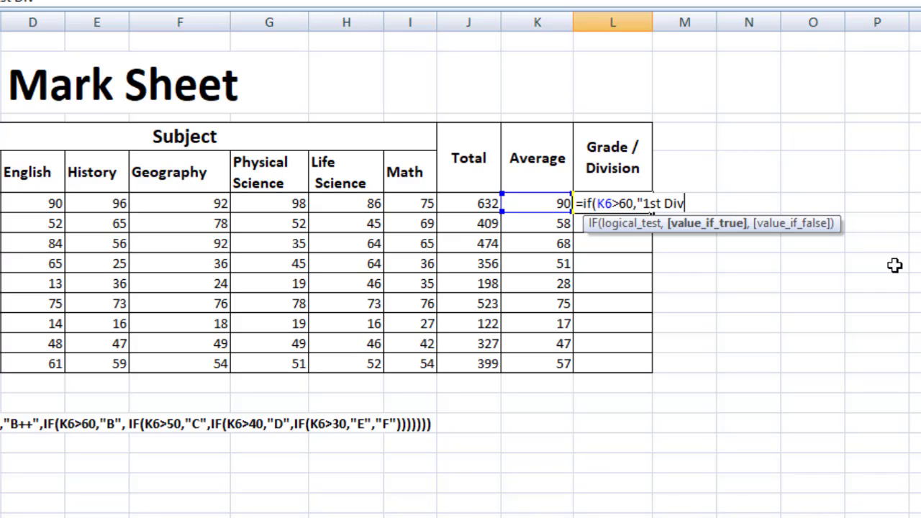
{"action": "type", "text": "\","}
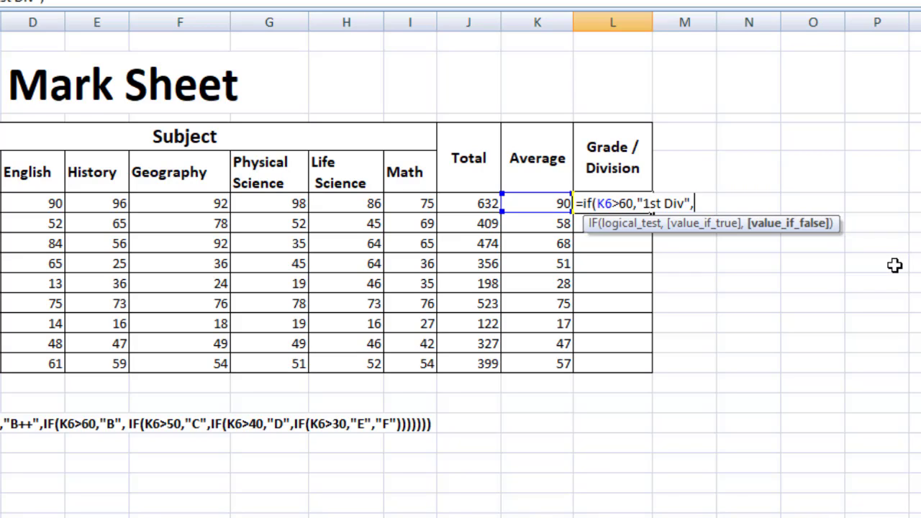
- Check the second threshold in Word's Division table and, in Excel's L6 formula, nest an IF testing K6>45 with the result "2nd Div"
{"action": "type", "text": "if"}
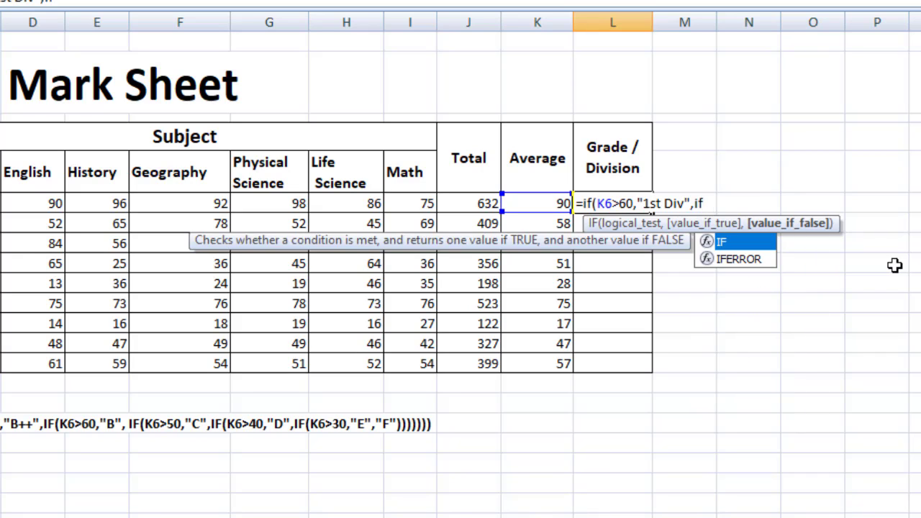
{"action": "type", "text": "("}
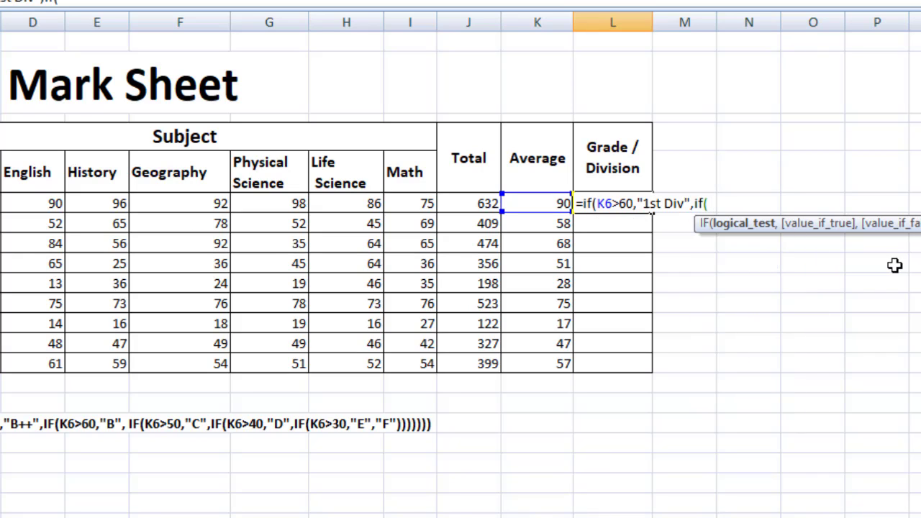
{"action": "type", "text": "k6>"}
{"action": "left_click", "coordinate": [475, 516]}
{"action": "left_click", "coordinate": [183, 325]}
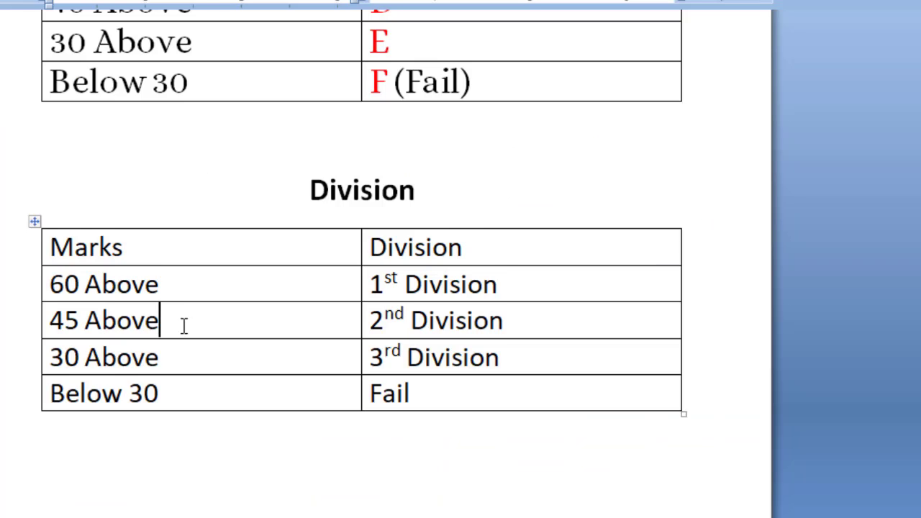
{"action": "scroll", "coordinate": [201, 329], "scroll_direction": "down", "scroll_amount": 1}
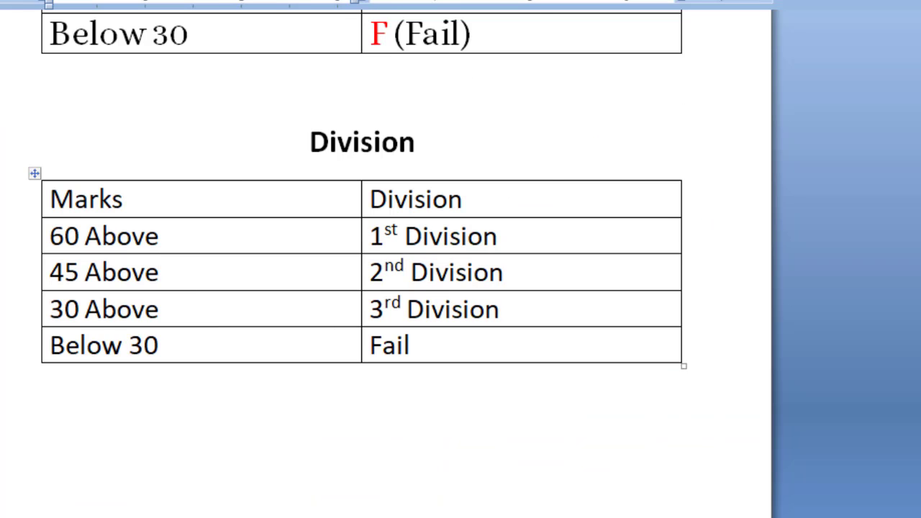
{"action": "left_click", "coordinate": [482, 517]}
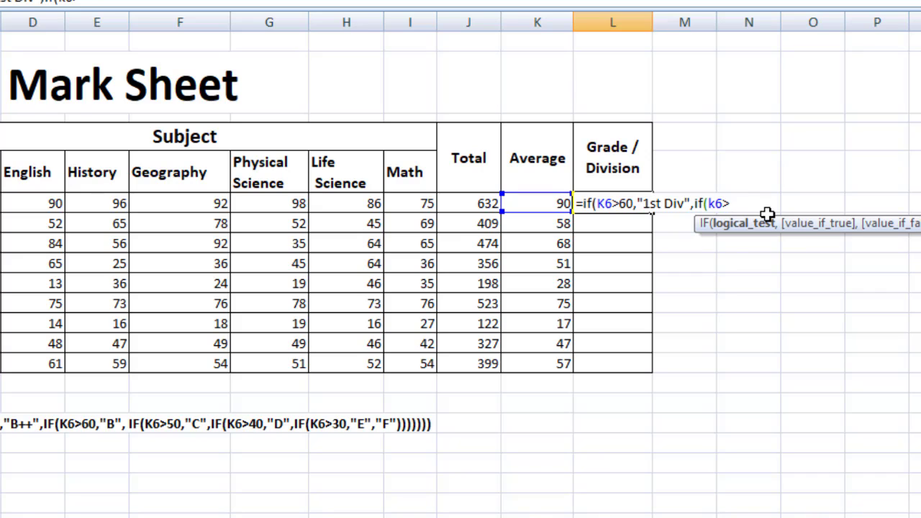
{"action": "type", "text": "45,"}
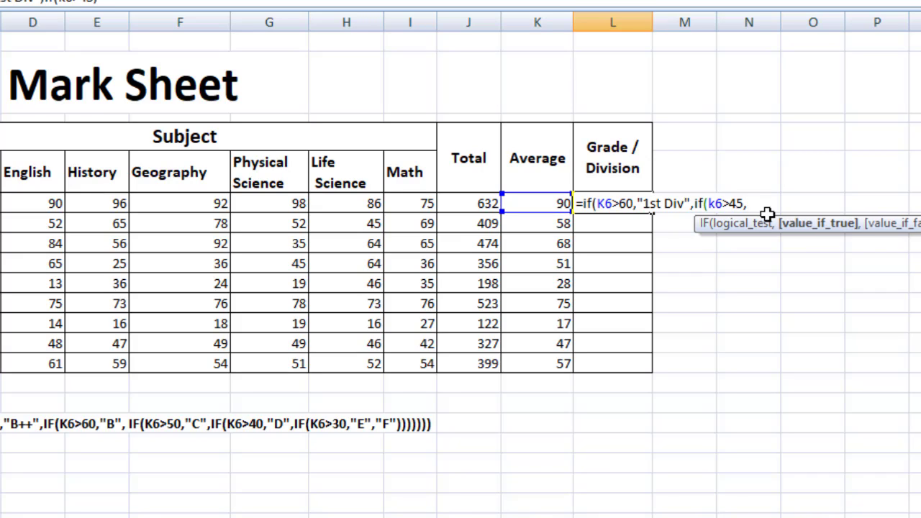
{"action": "type", "text": "\"2nd Div"}
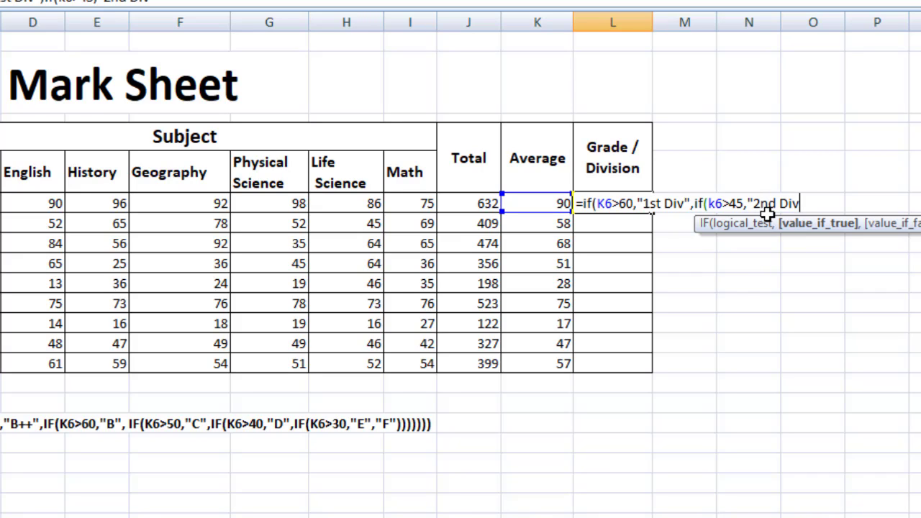
- Nest a third IF in the L6 formula with the condition K6>30, checking the third threshold in Word's Division table
{"action": "type", "text": "\",i"}
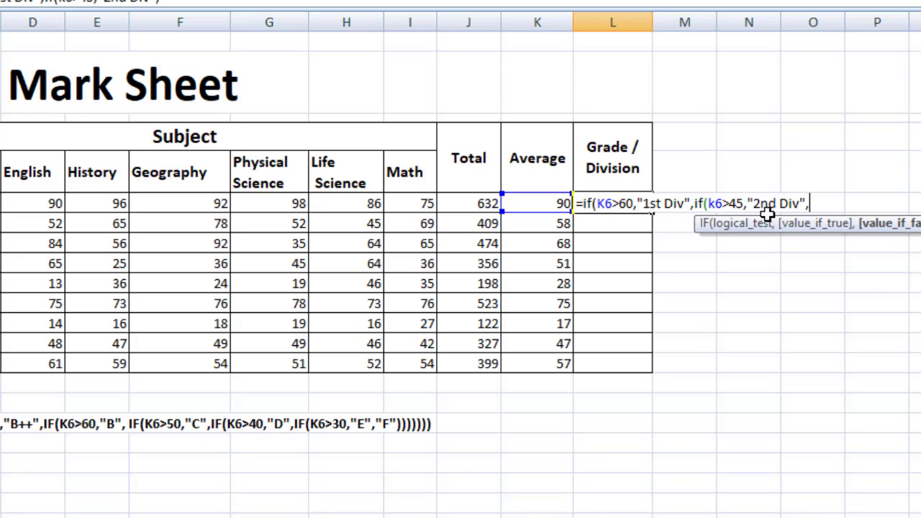
{"action": "type", "text": "f"}
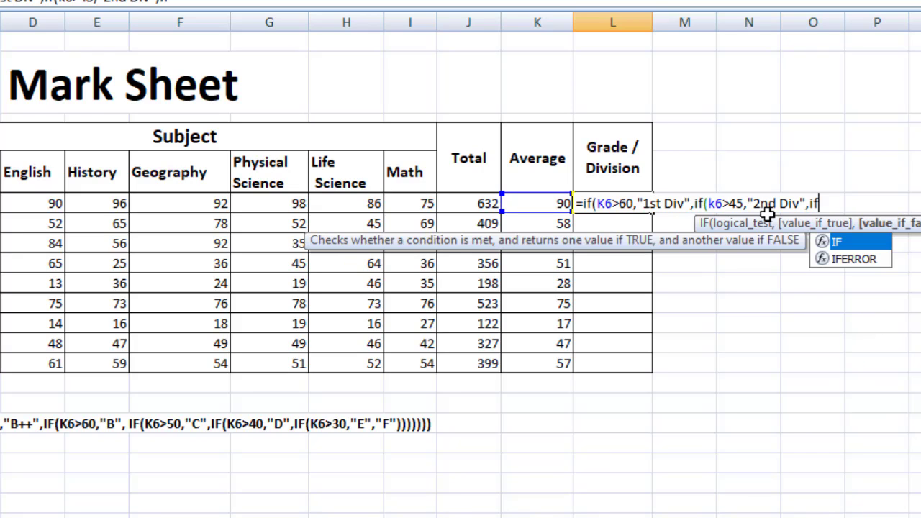
{"action": "type", "text": "("}
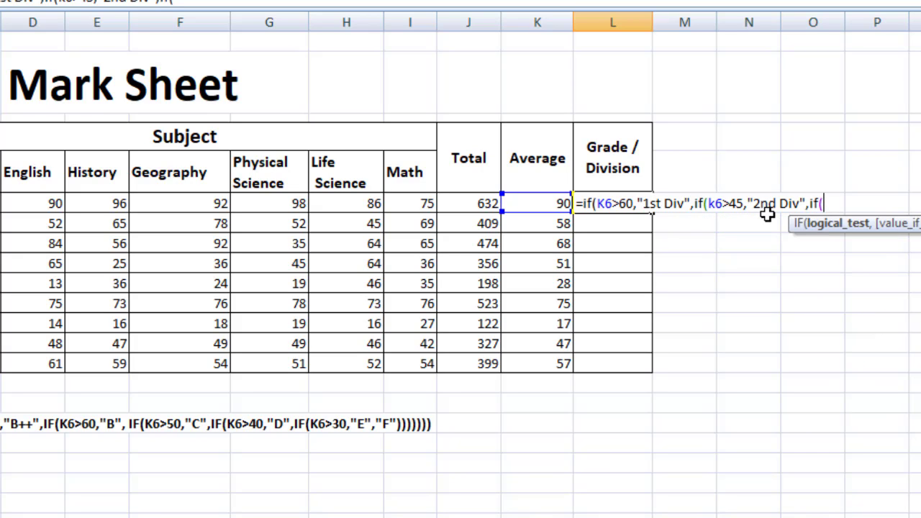
{"action": "type", "text": "k6>"}
{"action": "key", "text": "alt+Tab"}
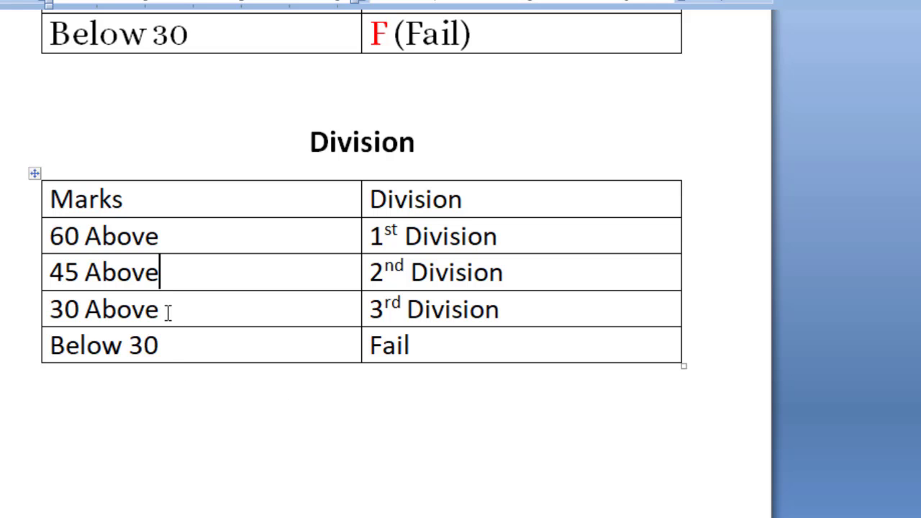
{"action": "key", "text": "Down"}
{"action": "key", "text": "alt+Tab"}
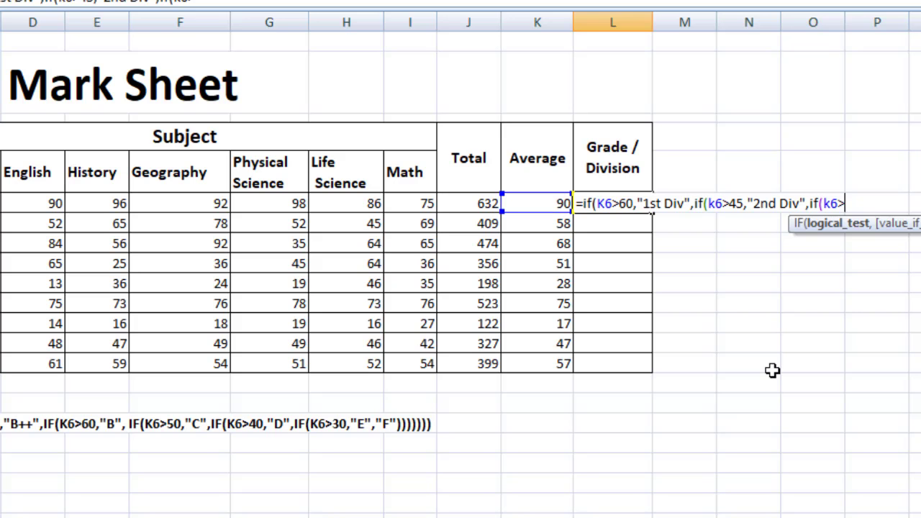
{"action": "type", "text": "30"}
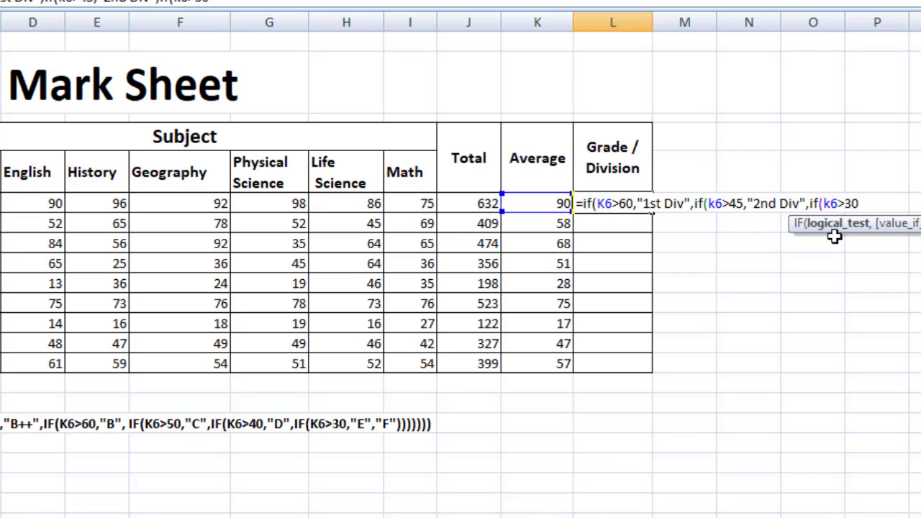
{"action": "type", "text": ","}
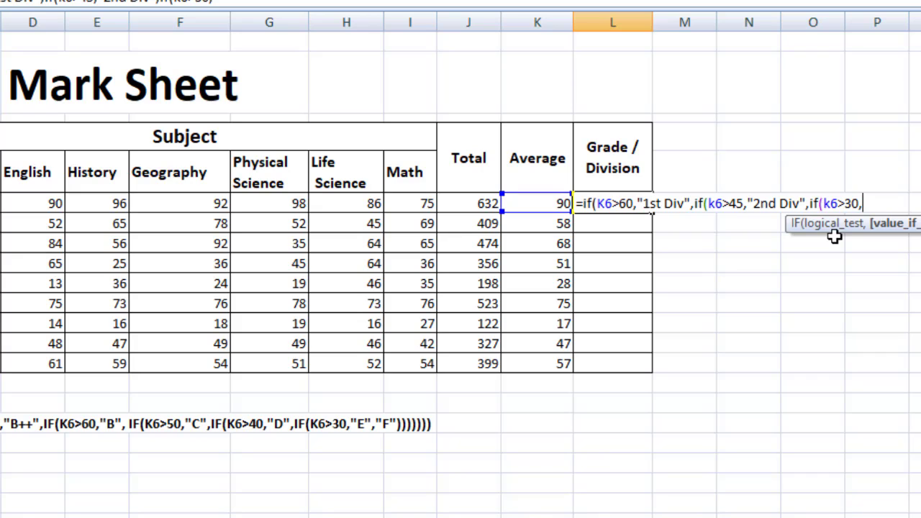
{"action": "type", "text": "3rd Div"}
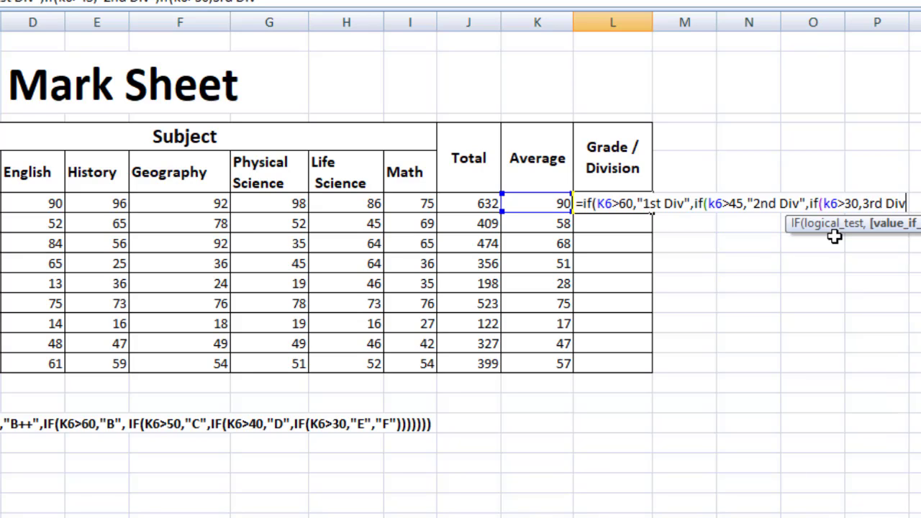
{"action": "key", "text": "BackSpace"}
{"action": "key", "text": "BackSpace"}
{"action": "key", "text": "BackSpace"}
{"action": "key", "text": "BackSpace"}
{"action": "key", "text": "BackSpace"}
{"action": "key", "text": "BackSpace"}
{"action": "key", "text": "BackSpace"}
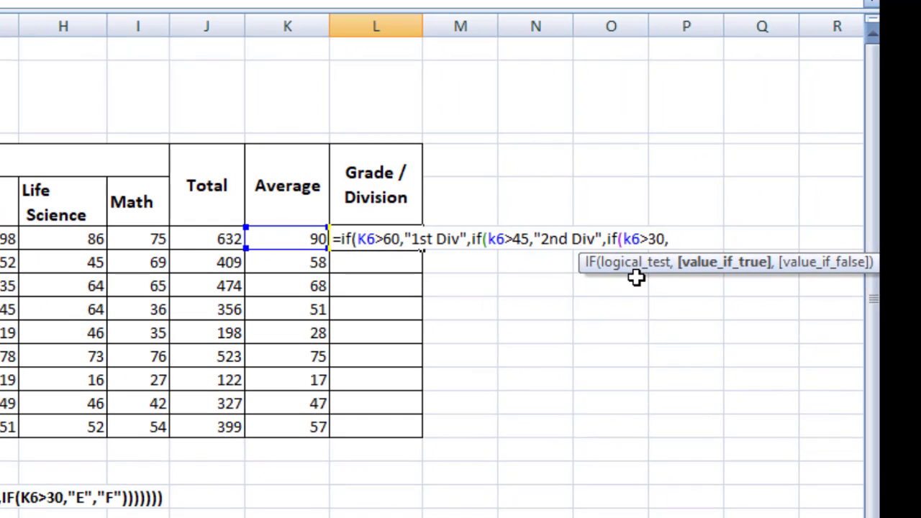
- Complete the third IF with the results "3rd Div" and "Fail", close all the parentheses and enter the formula in L6
{"action": "type", "text": "\""}
{"action": "type", "text": "3rd "}
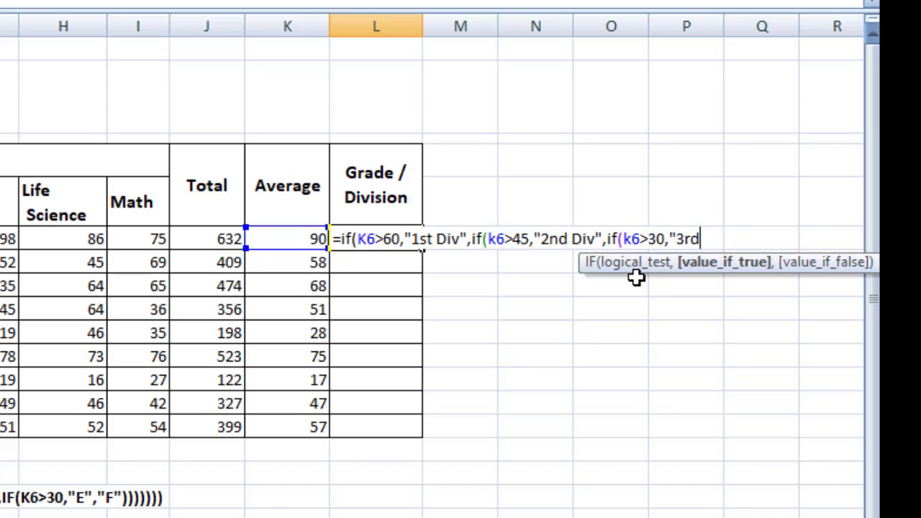
{"action": "type", "text": "Div\",\""}
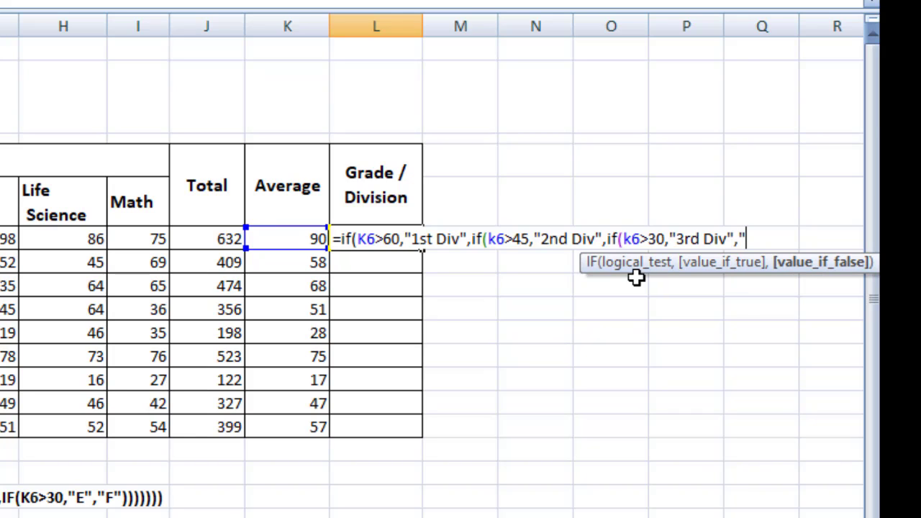
{"action": "type", "text": "Fail\")))"}
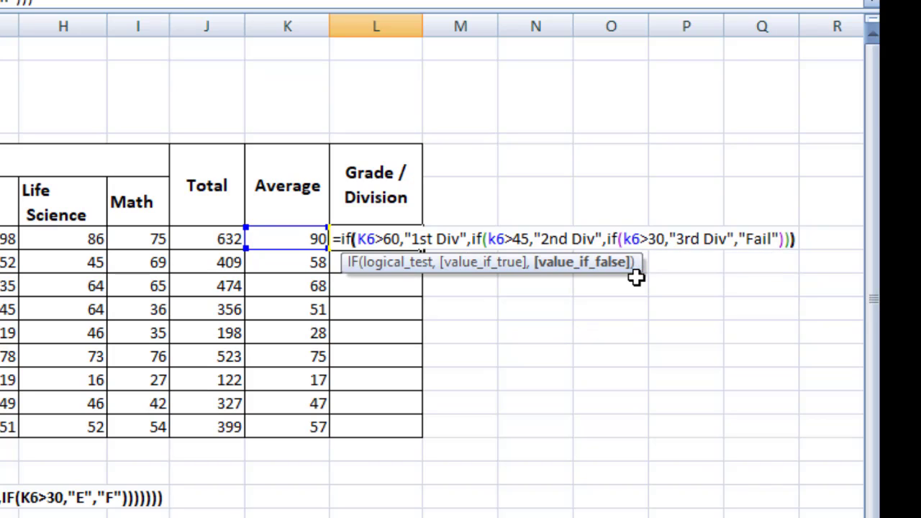
{"action": "type", "text": ")"}
{"action": "key", "text": "Return"}
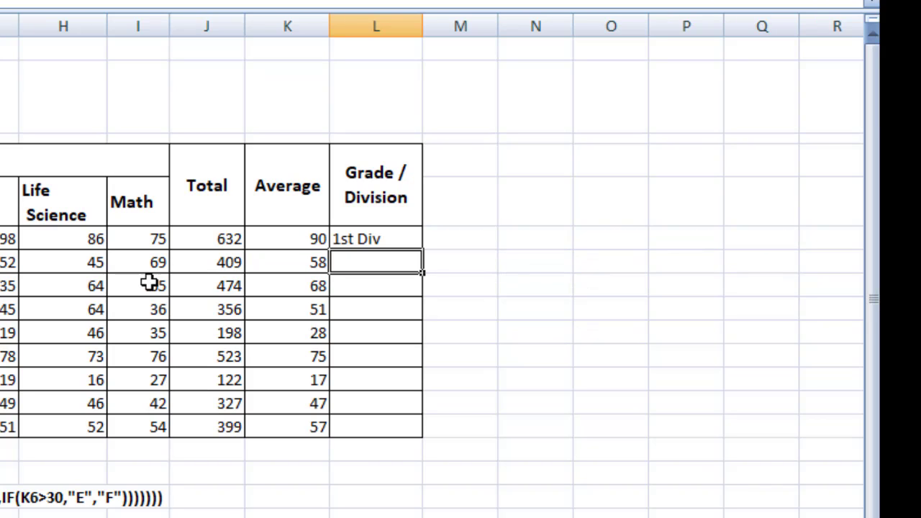
- Fill the division formula from L6 down through L14, the last student row of the Grade / Division column
{"action": "left_click", "coordinate": [365, 235]}
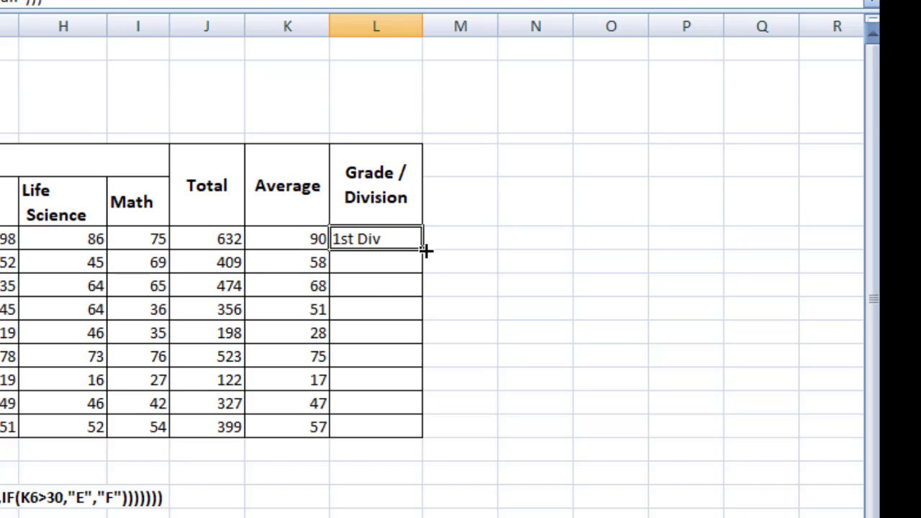
{"action": "left_click_drag", "start_coordinate": [425, 250], "coordinate": [421, 431]}
{"action": "left_click", "coordinate": [523, 339]}
{"action": "scroll", "coordinate": [449, 345], "scroll_direction": "down", "scroll_amount": 1}
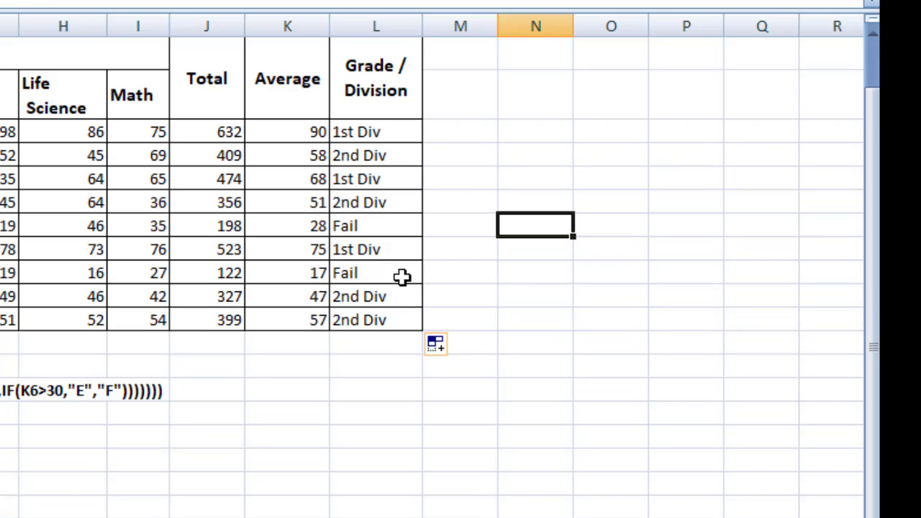
- Examine the division results in the Grade / Division column and compare them with the students' averages
{"action": "left_click", "coordinate": [392, 136]}
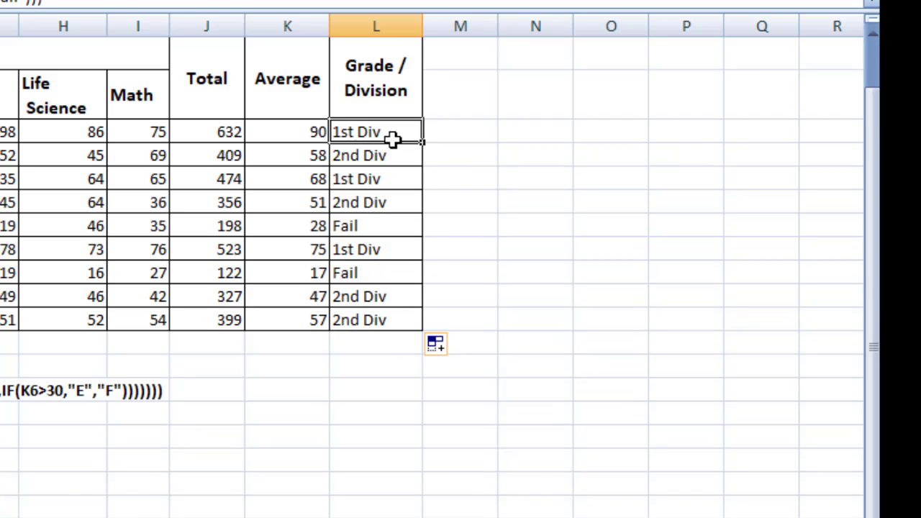
{"action": "left_click", "coordinate": [379, 180]}
{"action": "left_click", "coordinate": [378, 249]}
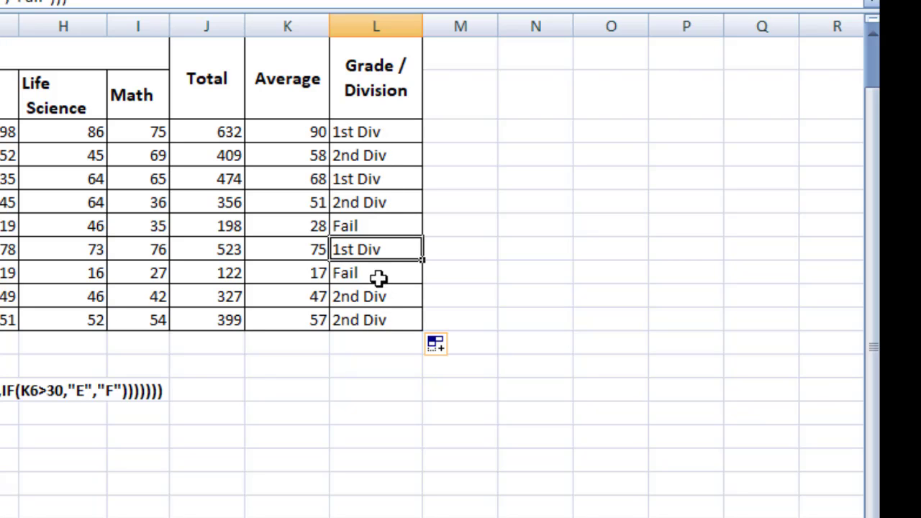
{"action": "left_click", "coordinate": [367, 161]}
{"action": "left_click", "coordinate": [368, 297]}
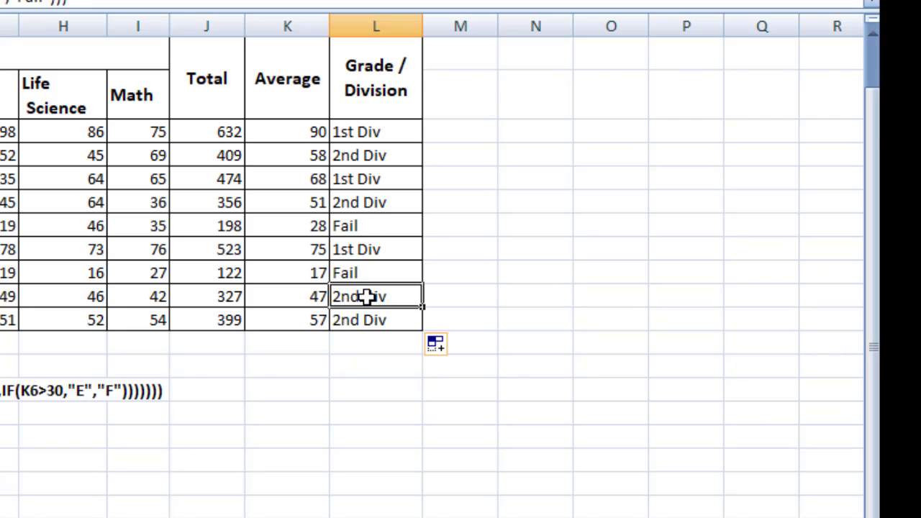
{"action": "left_click", "coordinate": [366, 319]}
{"action": "left_click", "coordinate": [397, 234]}
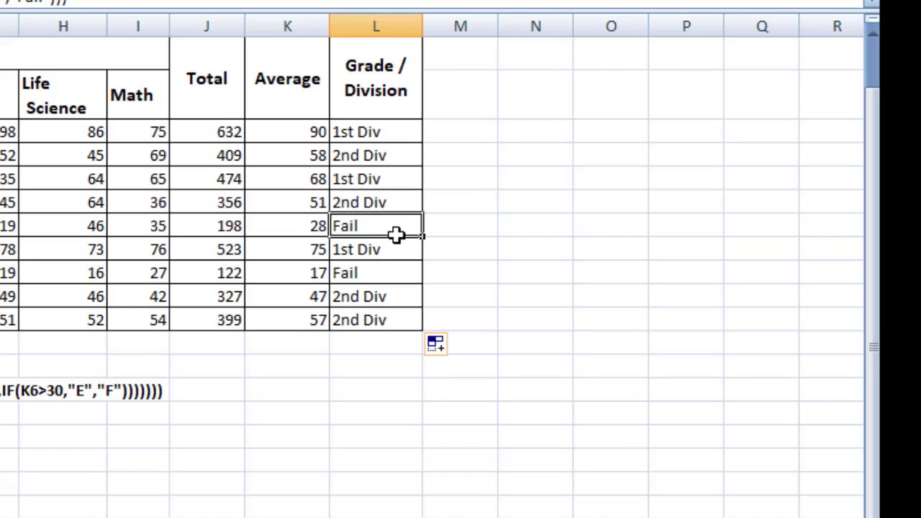
{"action": "scroll", "coordinate": [136, 306], "scroll_direction": "up", "scroll_amount": 1}
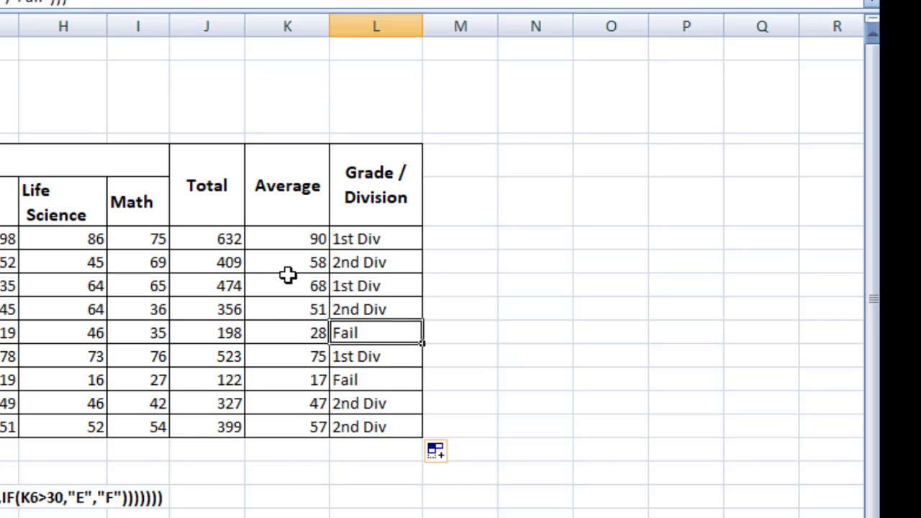
- Try K6>=60 as the first condition of the L6 formula, and restore the plain greater-than test
{"action": "left_click", "coordinate": [360, 242]}
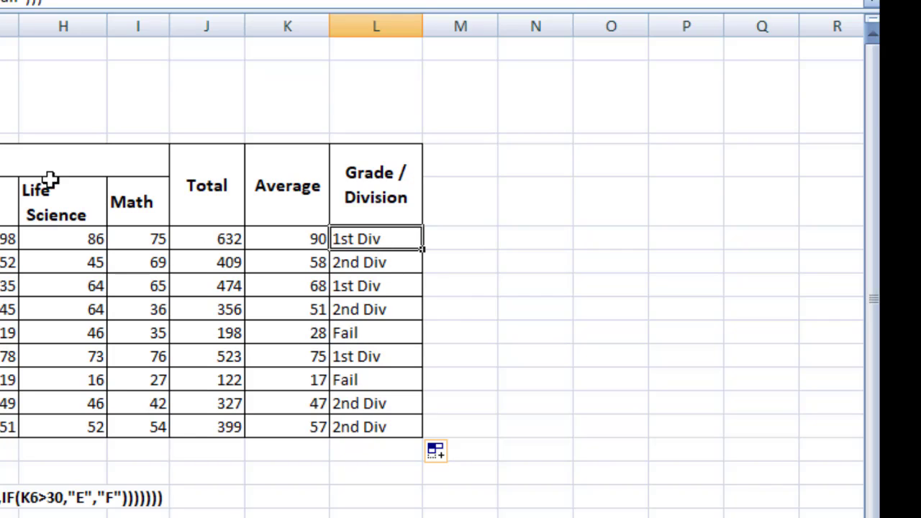
{"action": "key", "text": "F2"}
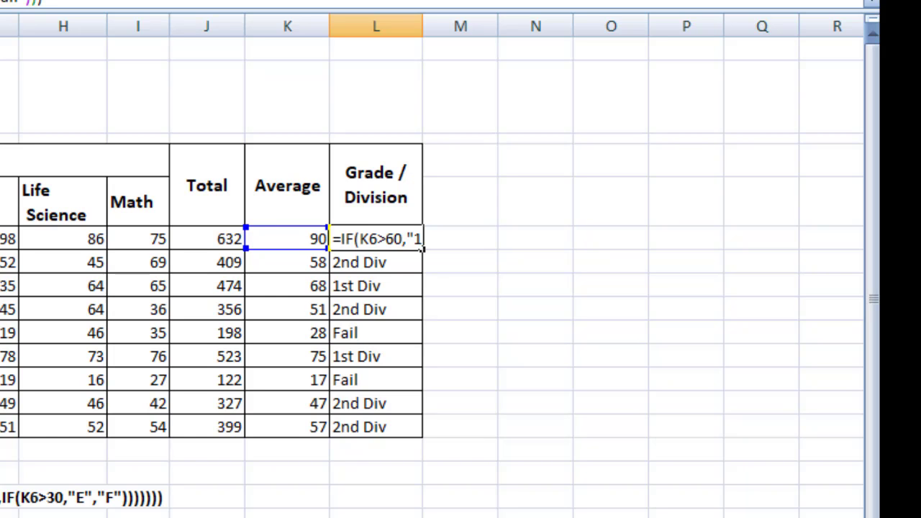
{"action": "type", "text": "="}
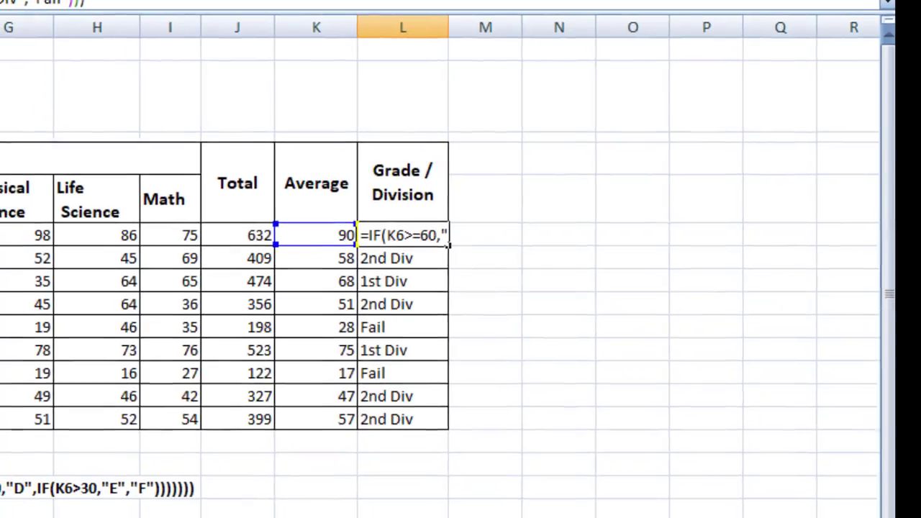
{"action": "key", "text": "BackSpace"}
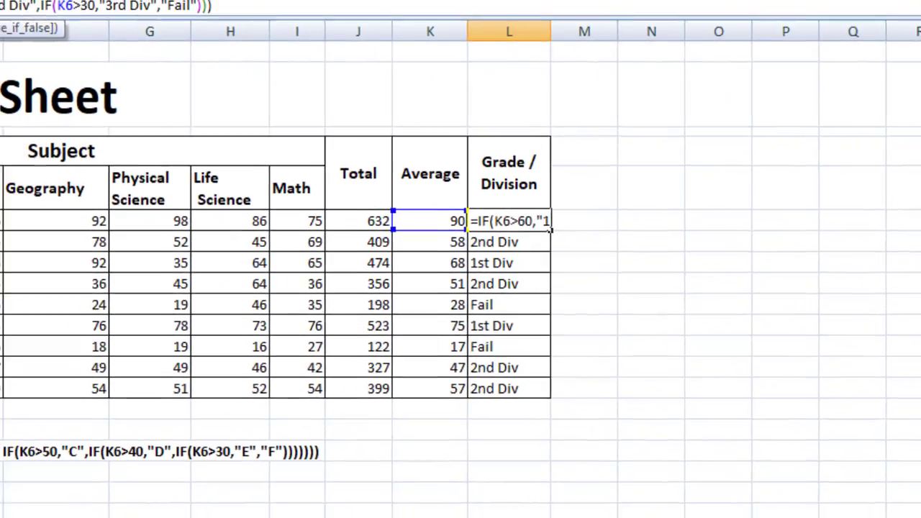
{"action": "key", "text": "Return"}
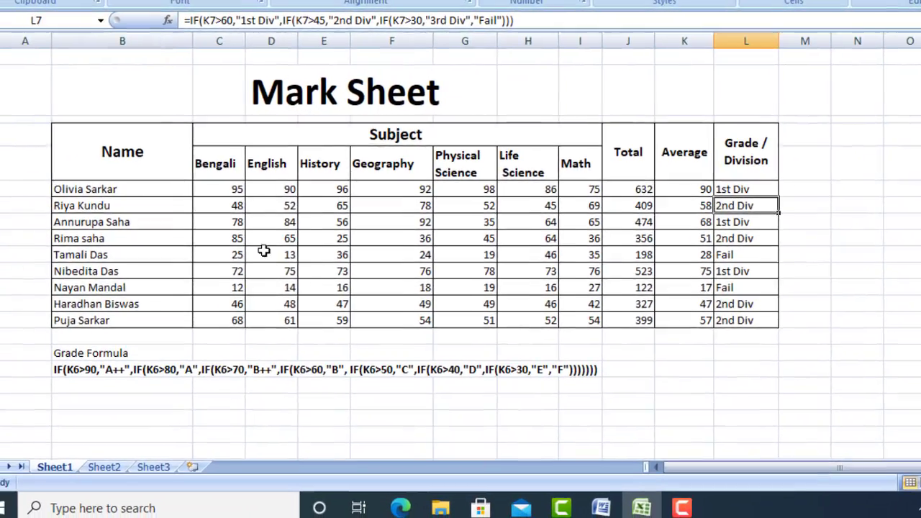
- Set the Bengali mark in C9 to 60
{"action": "left_click", "coordinate": [234, 239]}
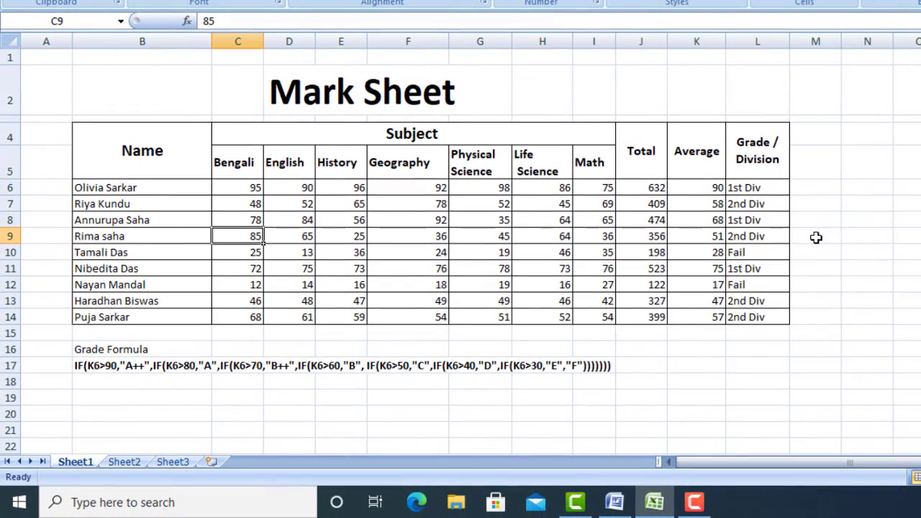
{"action": "type", "text": "60"}
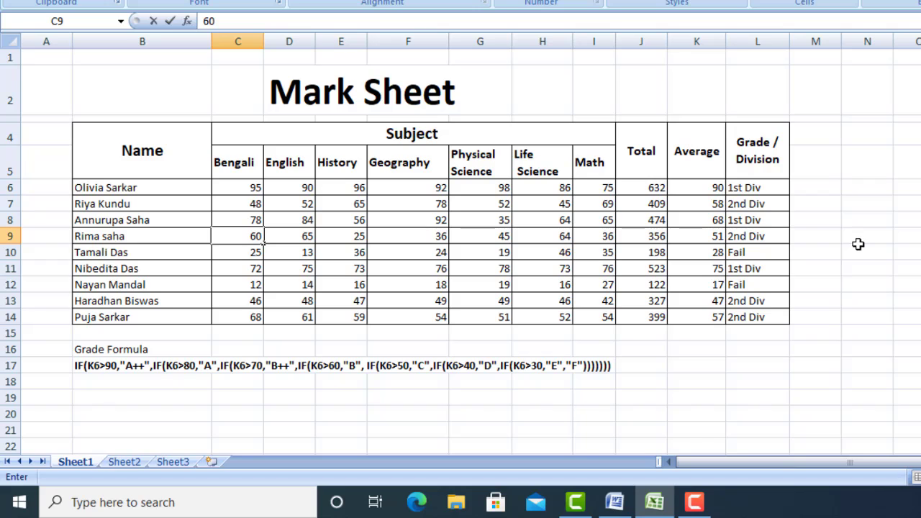
{"action": "key", "text": "Tab"}
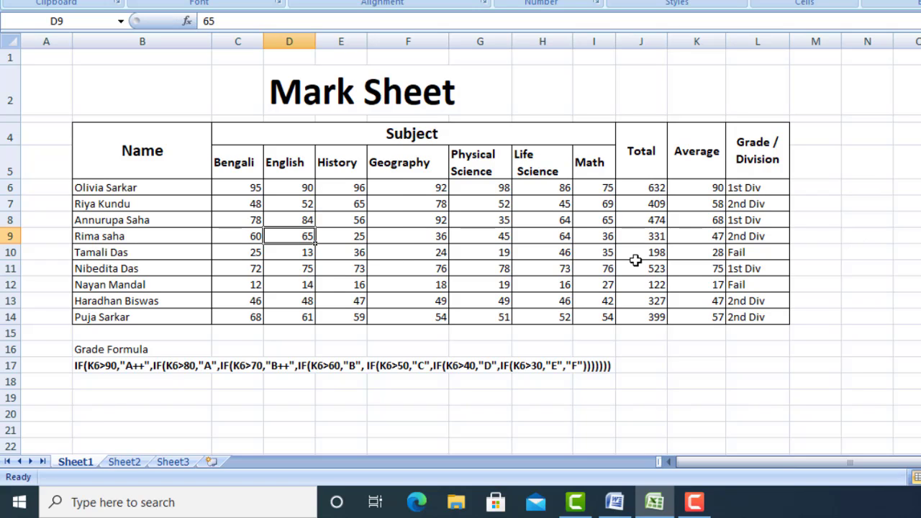
- Set the remaining marks in row 9, from English in D9 through Math in I9, to 60 each
{"action": "type", "text": "60"}
{"action": "key", "text": "Tab"}
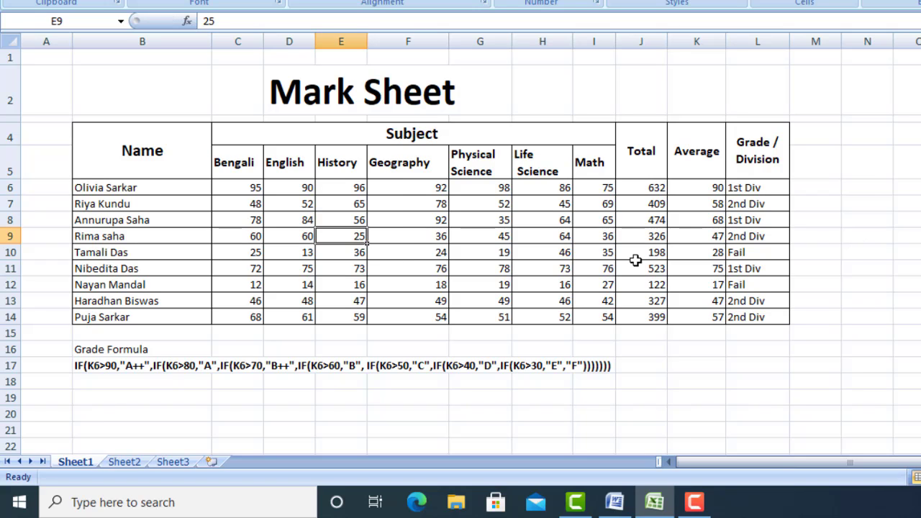
{"action": "type", "text": "60"}
{"action": "key", "text": "Tab"}
{"action": "type", "text": "60"}
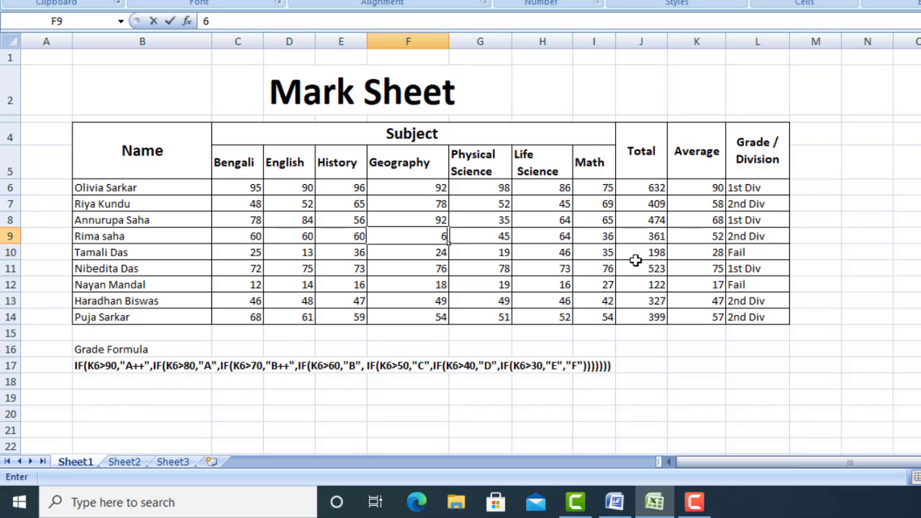
{"action": "key", "text": "Tab"}
{"action": "type", "text": "60"}
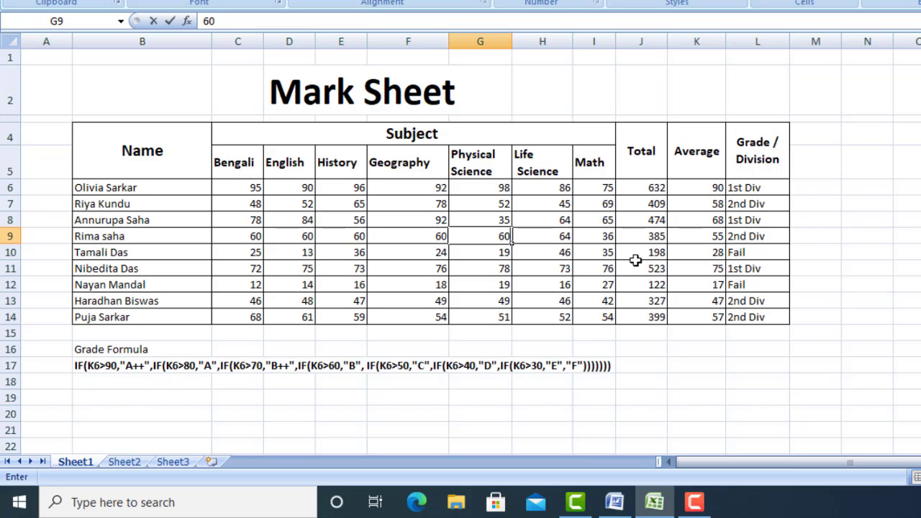
{"action": "key", "text": "Tab"}
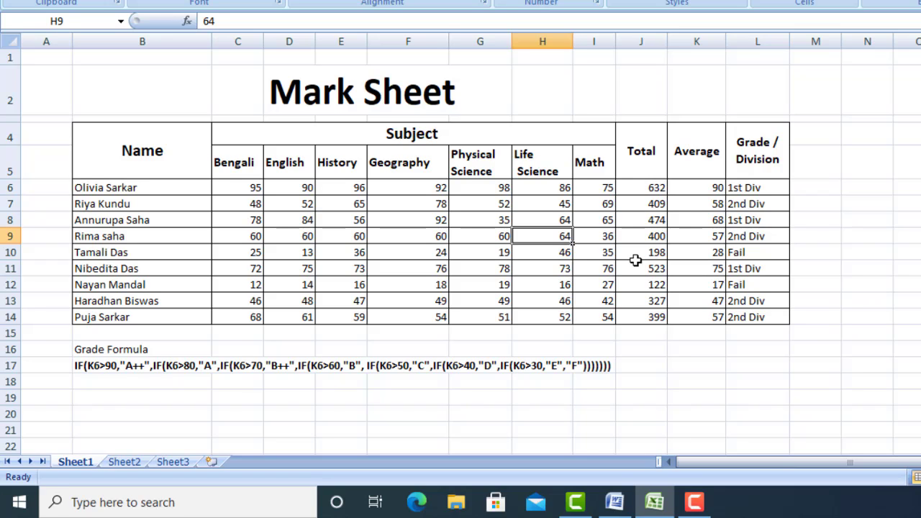
{"action": "type", "text": "60"}
{"action": "key", "text": "Tab"}
{"action": "type", "text": "6"}
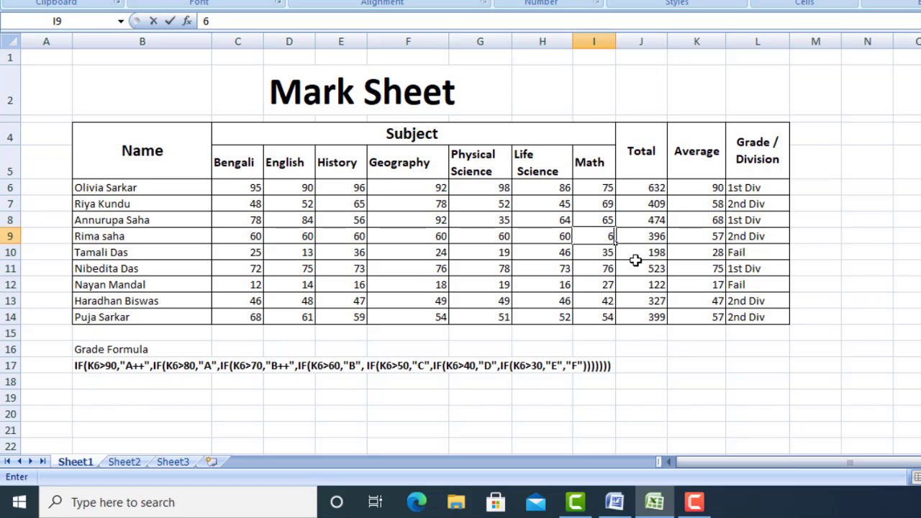
{"action": "type", "text": "0"}
{"action": "key", "text": "Tab"}
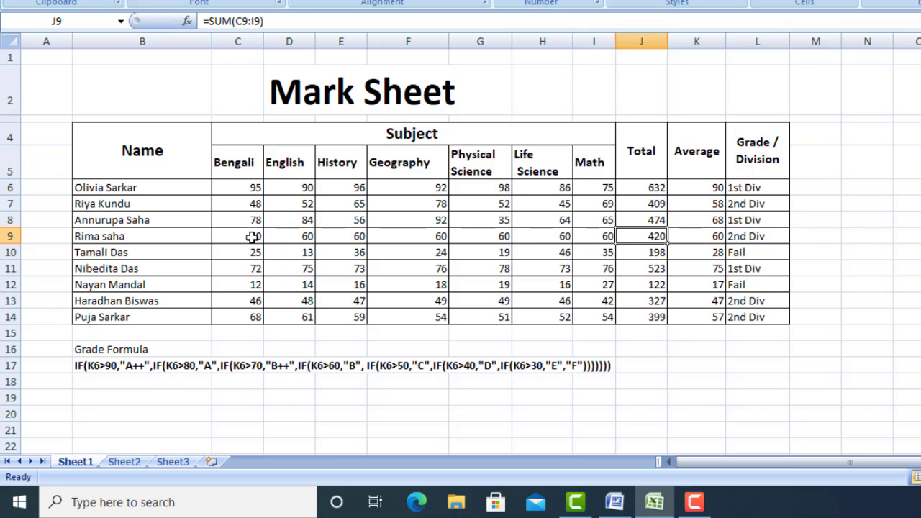
- Examine row 9's marks and average alongside the division formula in L9
{"action": "left_click_drag", "start_coordinate": [251, 237], "coordinate": [610, 237]}
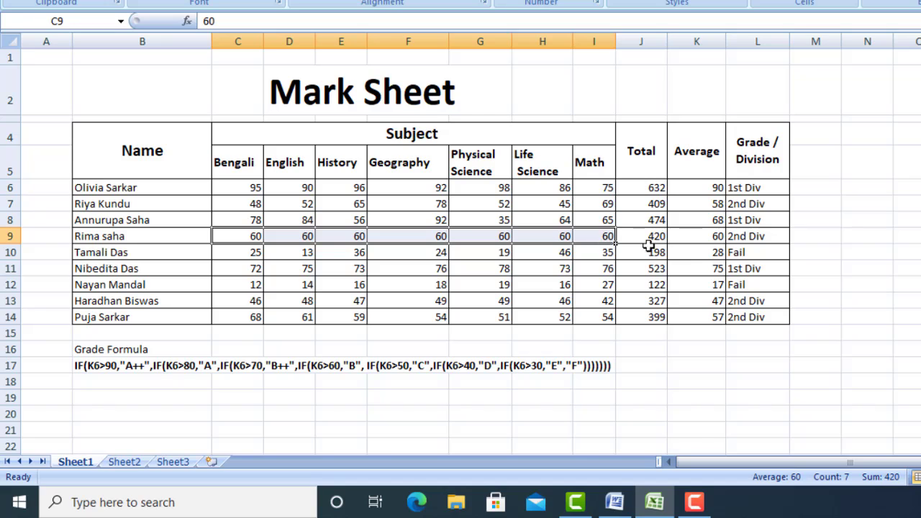
{"action": "left_click", "coordinate": [712, 236]}
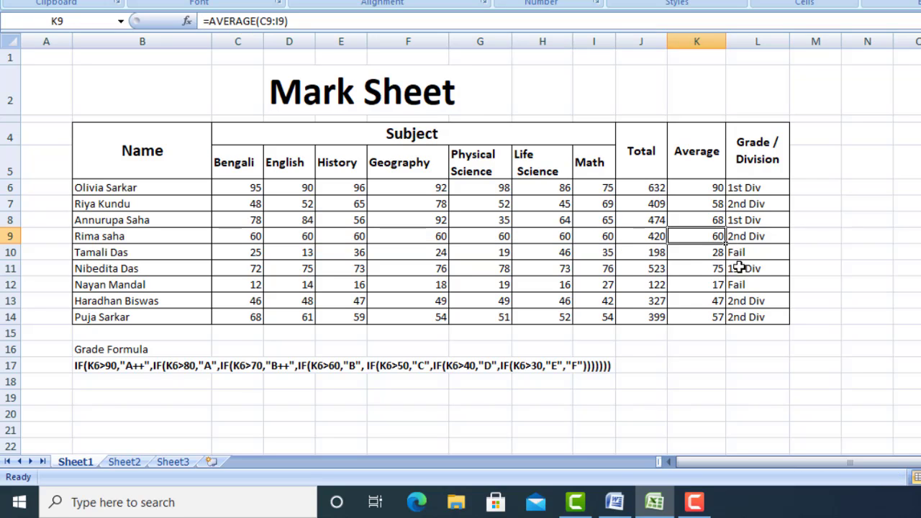
{"action": "left_click", "coordinate": [742, 238]}
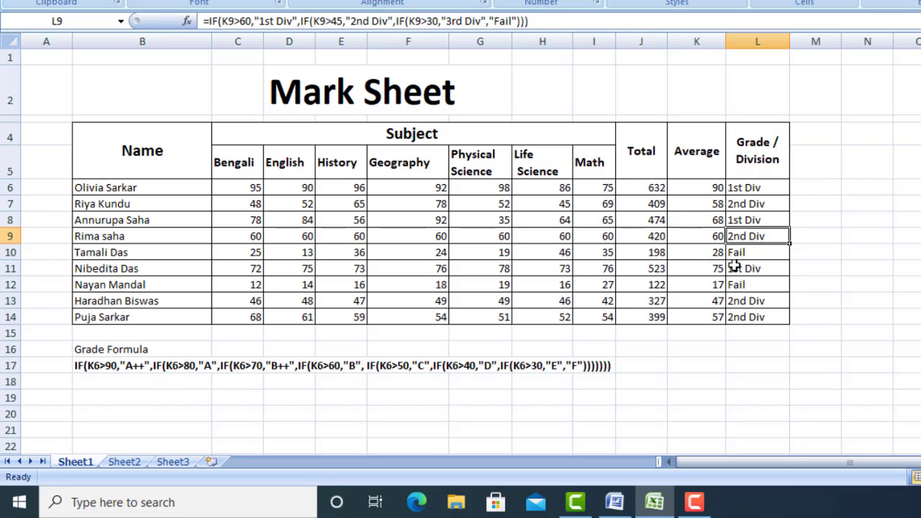
- Change the first two conditions of the L6 division formula to K6>=60 and K6>=45
{"action": "left_click", "coordinate": [738, 187]}
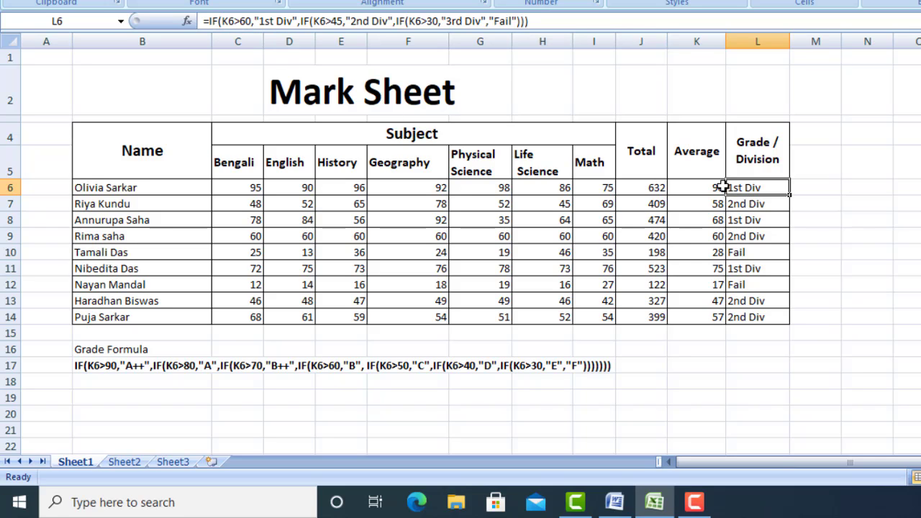
{"action": "left_click", "coordinate": [237, 21]}
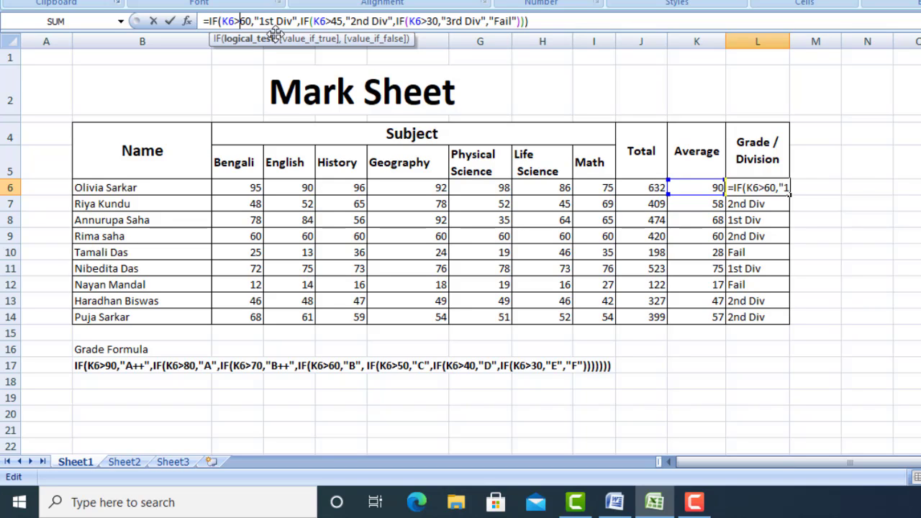
{"action": "type", "text": "="}
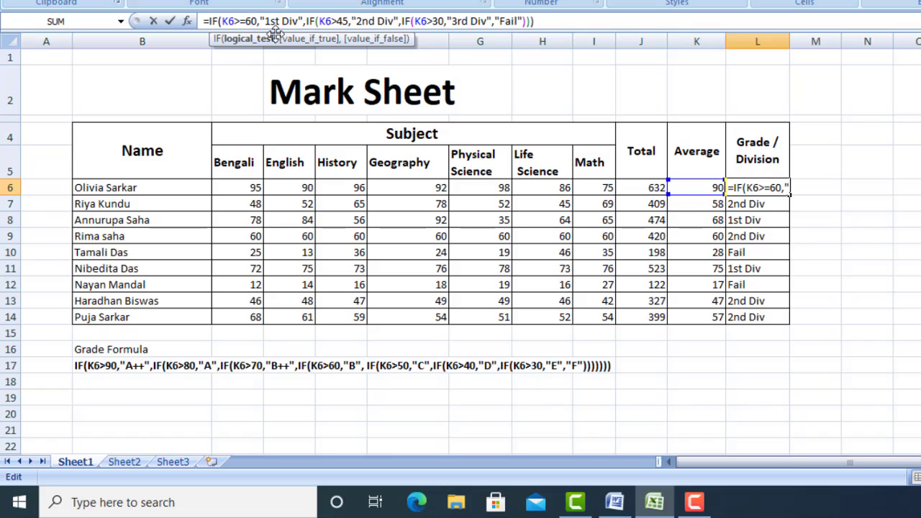
{"action": "key", "text": "Right"}
{"action": "key", "text": "Right"}
{"action": "key", "text": "Right"}
{"action": "key", "text": "Right"}
{"action": "key", "text": "Right"}
{"action": "key", "text": "Right"}
{"action": "key", "text": "Right"}
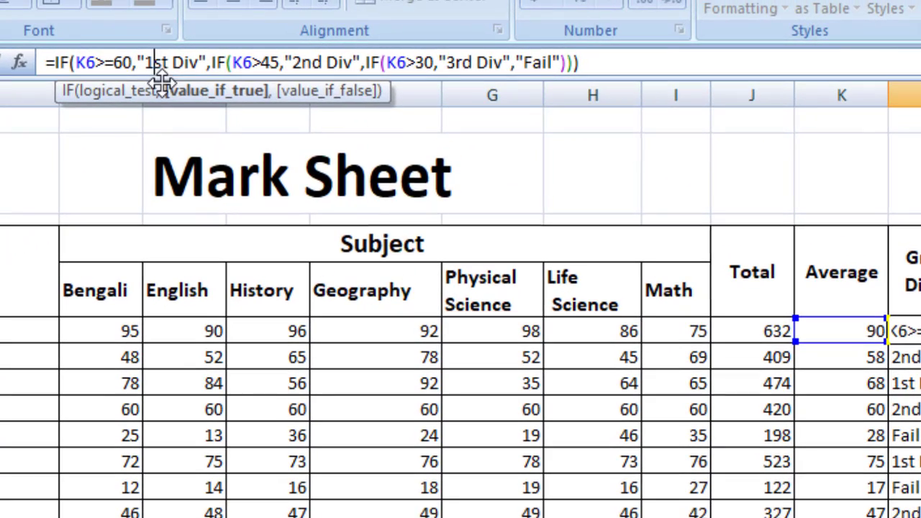
{"action": "key", "text": "Right"}
{"action": "key", "text": "Right"}
{"action": "key", "text": "Right"}
{"action": "key", "text": "Right"}
{"action": "key", "text": "Right"}
{"action": "key", "text": "Right"}
{"action": "key", "text": "Right"}
{"action": "key", "text": "Right"}
{"action": "key", "text": "Right"}
{"action": "key", "text": "Right"}
{"action": "key", "text": "Right"}
{"action": "key", "text": "Right"}
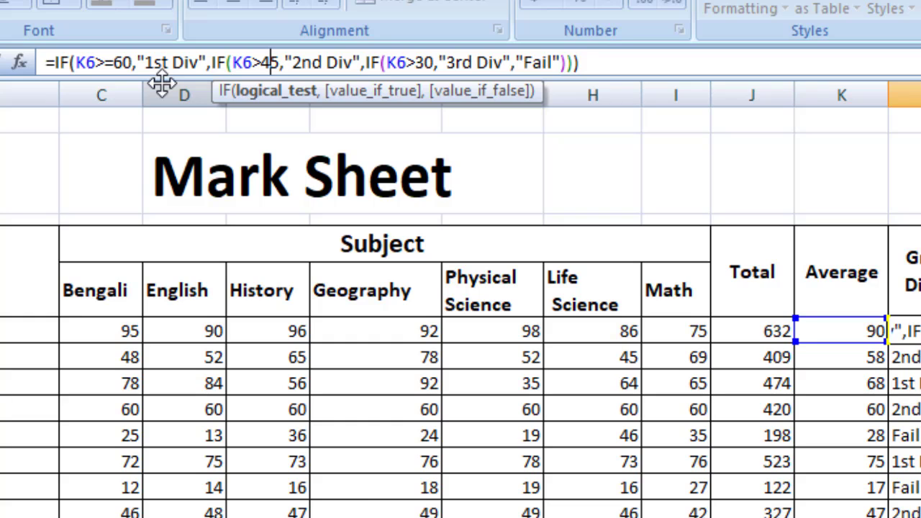
{"action": "key", "text": "Left"}
{"action": "type", "text": "="}
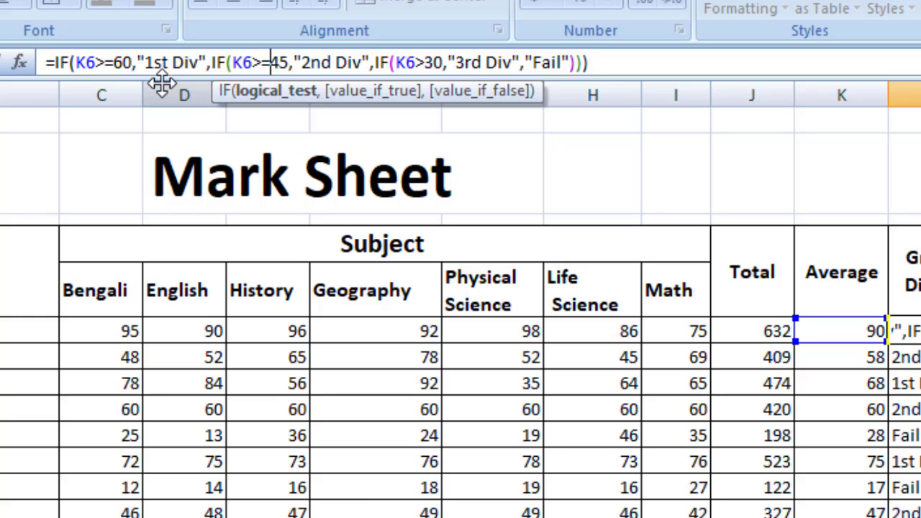
- Change the third condition of the L6 division formula to K6>=30 and commit the formula
{"action": "key", "text": "Right"}
{"action": "key", "text": "Right"}
{"action": "key", "text": "Right"}
{"action": "key", "text": "Right"}
{"action": "key", "text": "Right"}
{"action": "key", "text": "Right"}
{"action": "key", "text": "Right"}
{"action": "key", "text": "Right"}
{"action": "key", "text": "Right"}
{"action": "key", "text": "Right"}
{"action": "key", "text": "Right"}
{"action": "key", "text": "Right"}
{"action": "key", "text": "Right"}
{"action": "key", "text": "Right"}
{"action": "key", "text": "Right"}
{"action": "key", "text": "Right"}
{"action": "key", "text": "Right"}
{"action": "key", "text": "Right"}
{"action": "key", "text": "Right"}
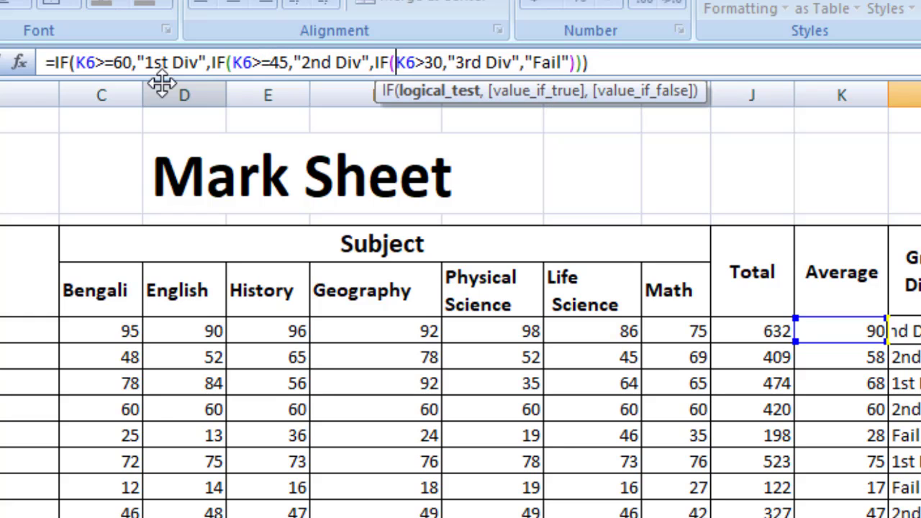
{"action": "type", "text": "="}
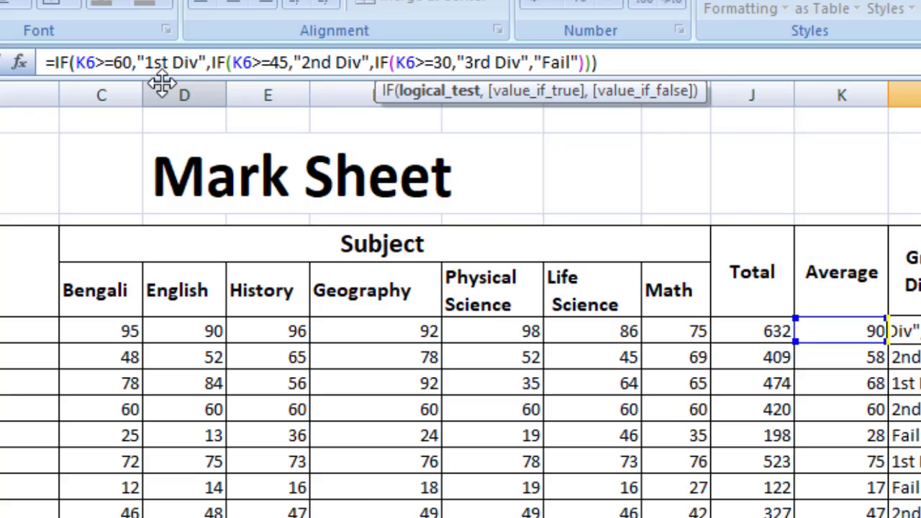
{"action": "key", "text": "Return"}
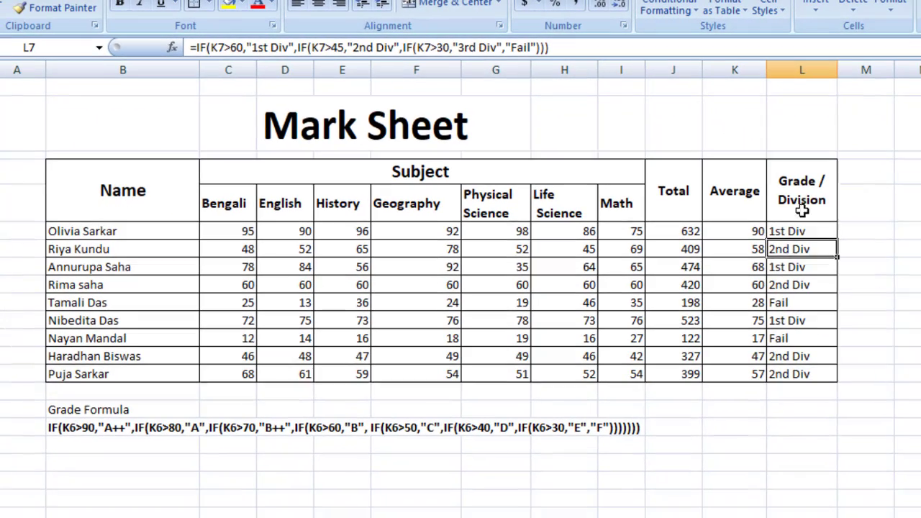
- Compare the edited formula in L6 with row 9's figures and the formula in L9
{"action": "left_click", "coordinate": [797, 231]}
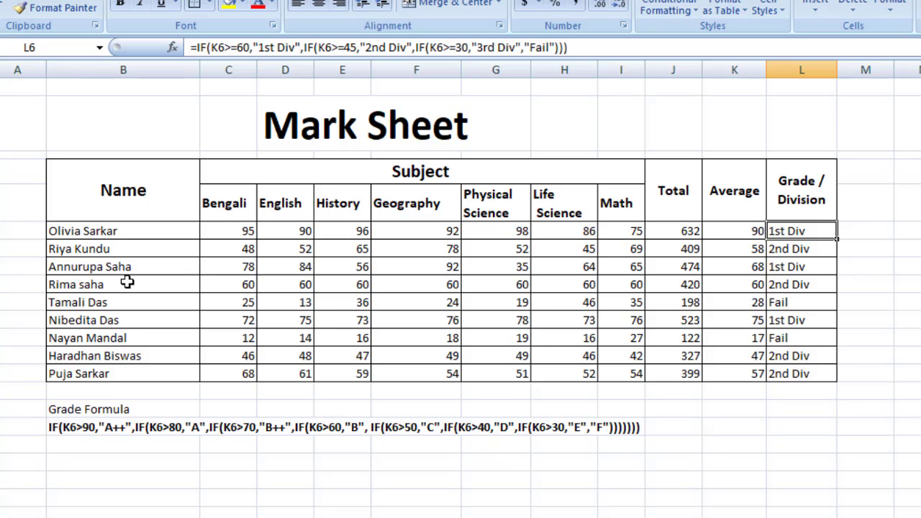
{"action": "left_click_drag", "start_coordinate": [78, 283], "coordinate": [753, 289]}
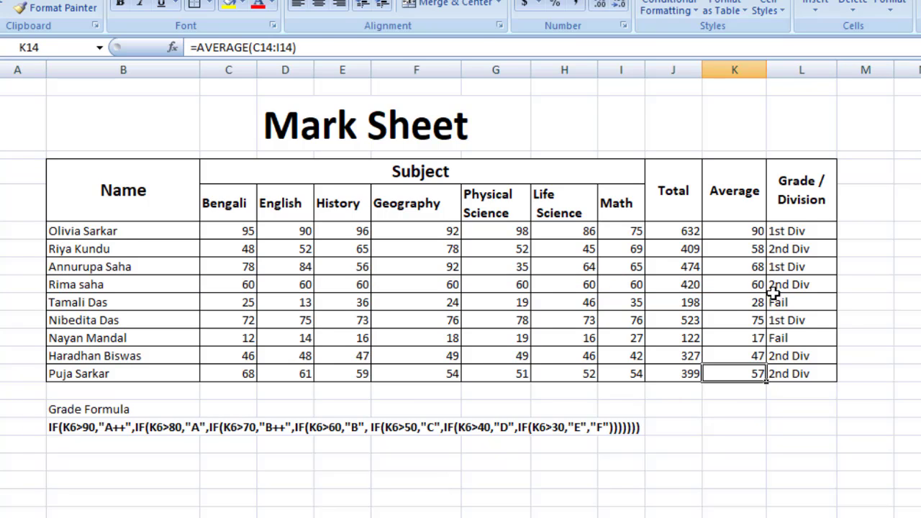
{"action": "left_click", "coordinate": [784, 284]}
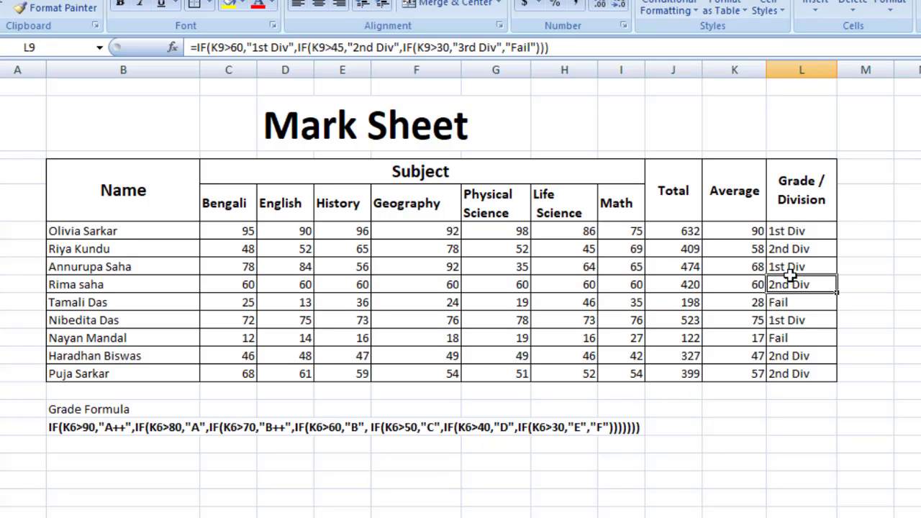
- Fill the revised division formula from L6 down through L14
{"action": "left_click", "coordinate": [799, 232]}
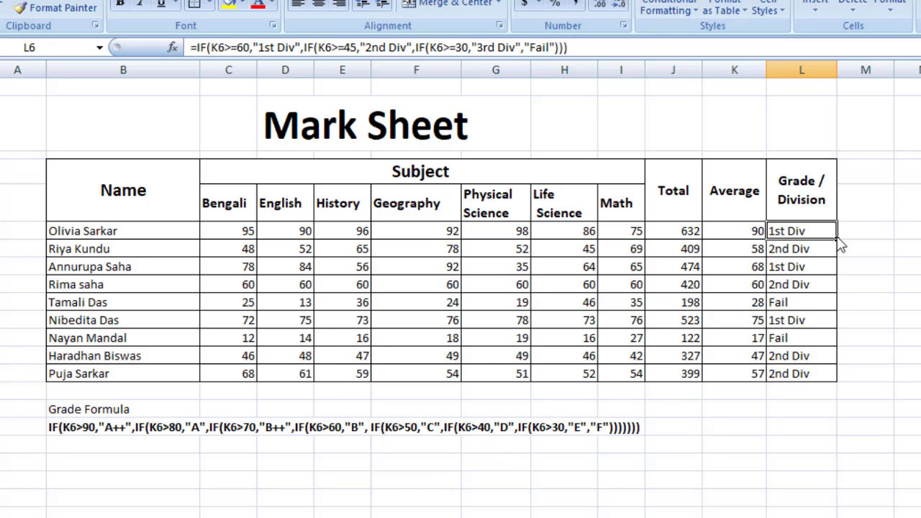
{"action": "left_click_drag", "start_coordinate": [836, 238], "coordinate": [833, 374]}
{"action": "left_click", "coordinate": [792, 435]}
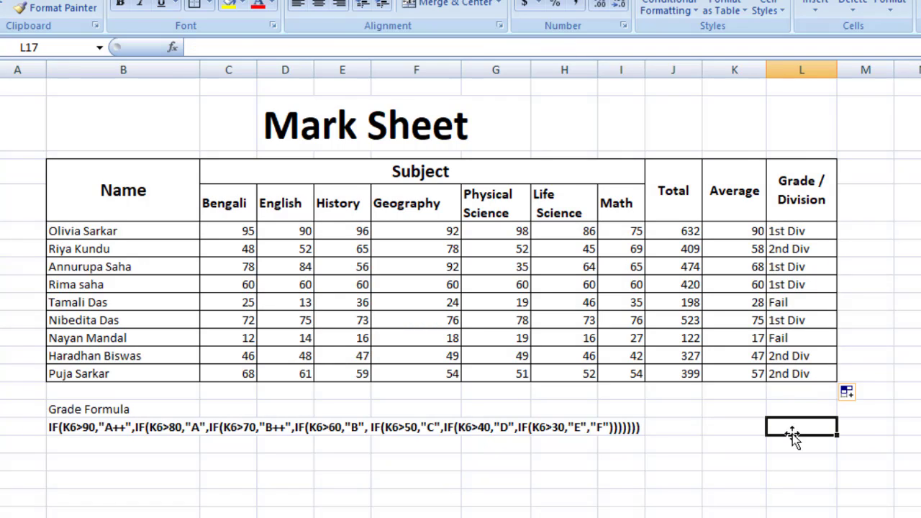
- Check row 9's division against its average and review the greater-than-or-equal test in the L6 formula
{"action": "left_click", "coordinate": [811, 283]}
{"action": "left_click", "coordinate": [755, 284]}
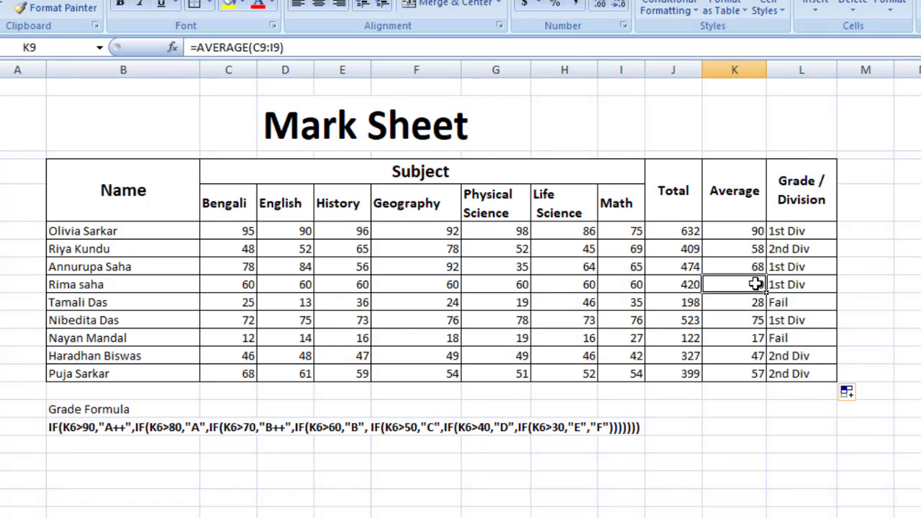
{"action": "left_click", "coordinate": [807, 234]}
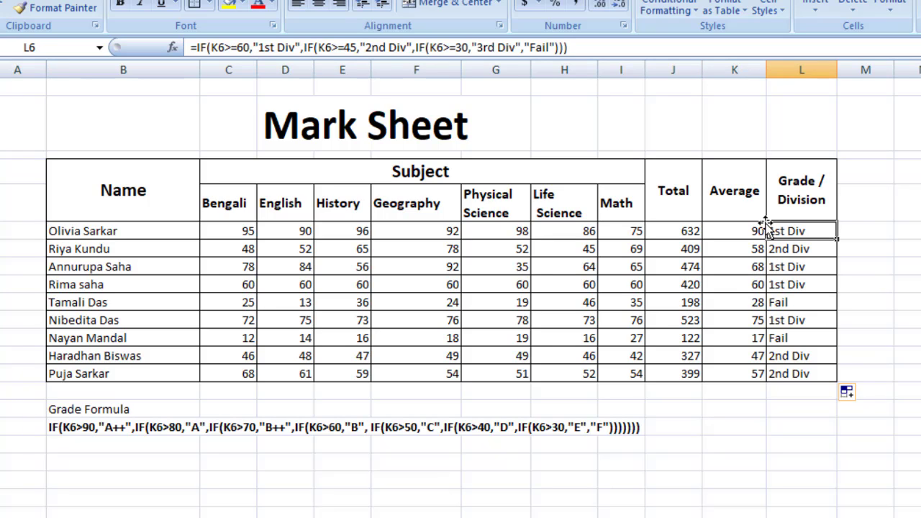
{"action": "left_click", "coordinate": [239, 49]}
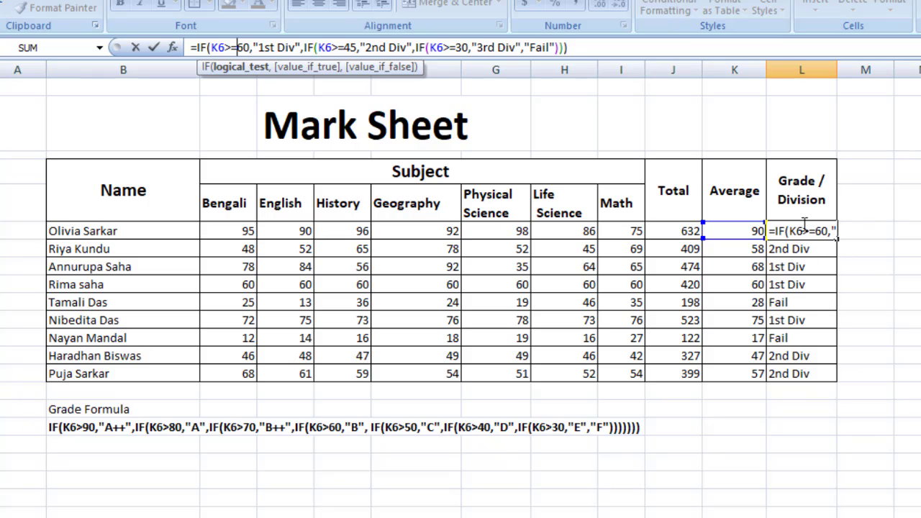
{"action": "key", "text": "Return"}
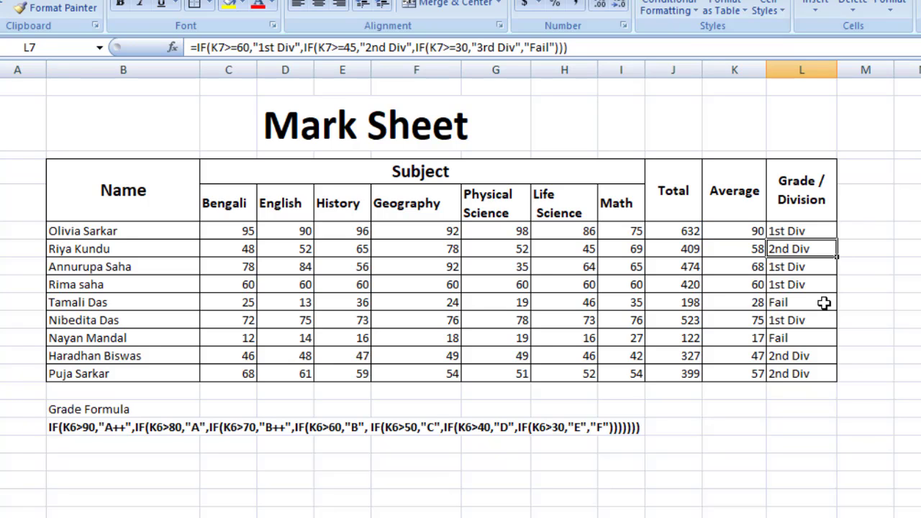
- Copy the complete text of the division formula in L6
{"action": "left_click", "coordinate": [803, 228]}
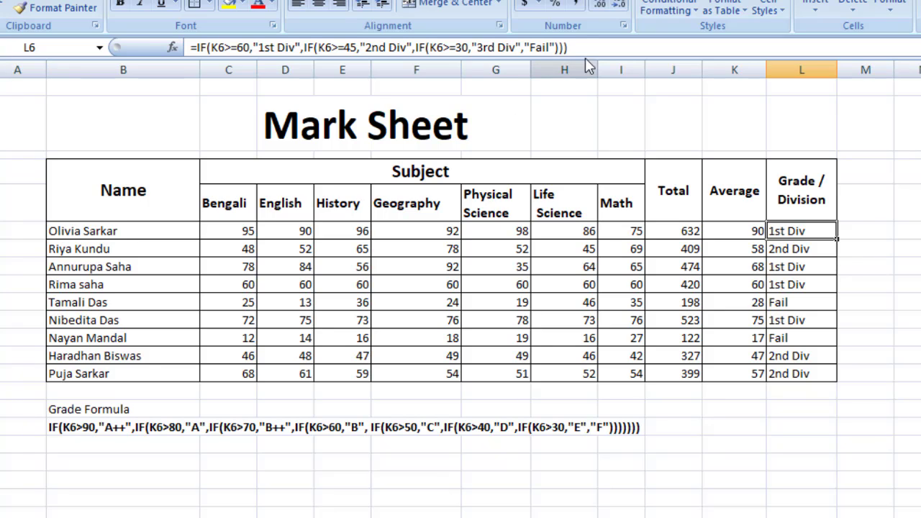
{"action": "left_click", "coordinate": [581, 50]}
{"action": "left_click_drag", "start_coordinate": [579, 48], "coordinate": [189, 47]}
{"action": "key", "text": "ctrl+c"}
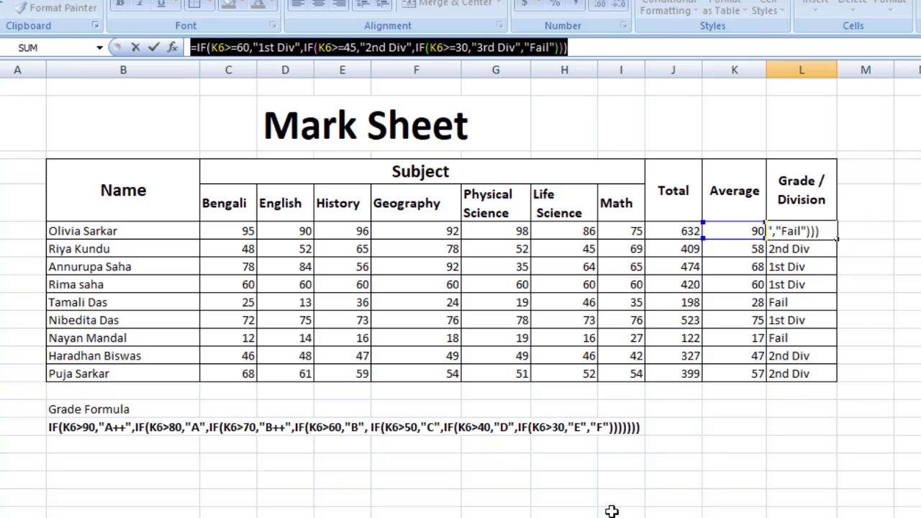
{"action": "left_click", "coordinate": [66, 472]}
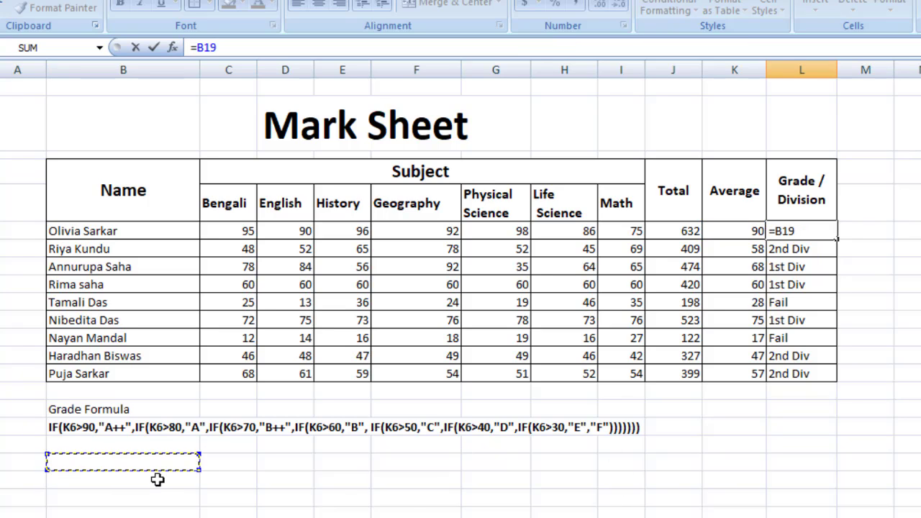
{"action": "key", "text": "Return"}
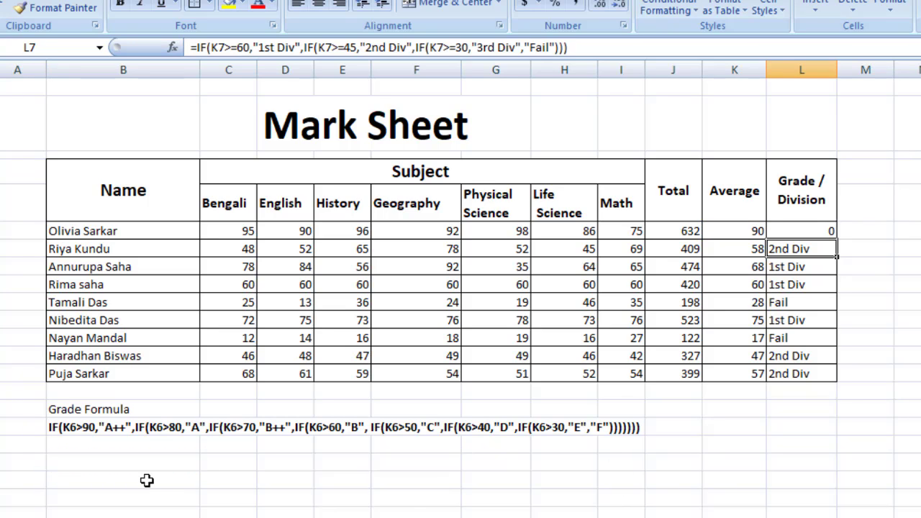
{"action": "left_click", "coordinate": [147, 481]}
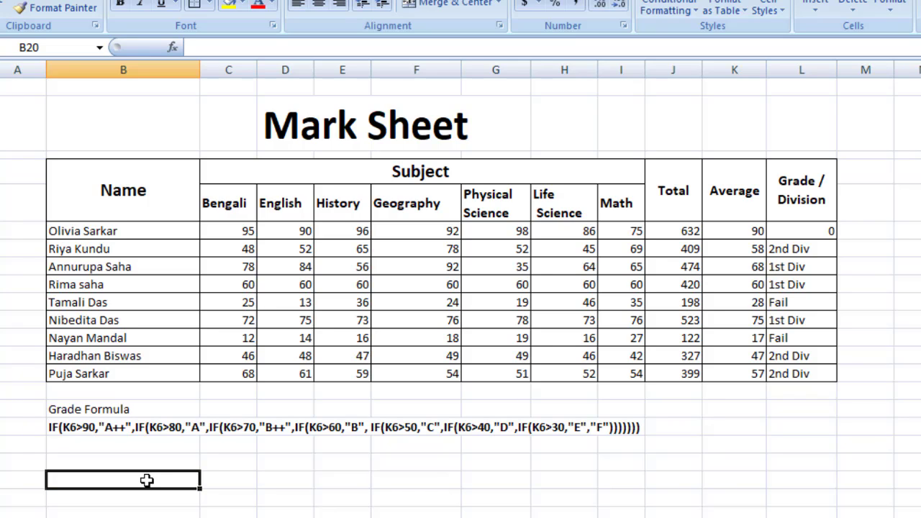
{"action": "left_click", "coordinate": [795, 231]}
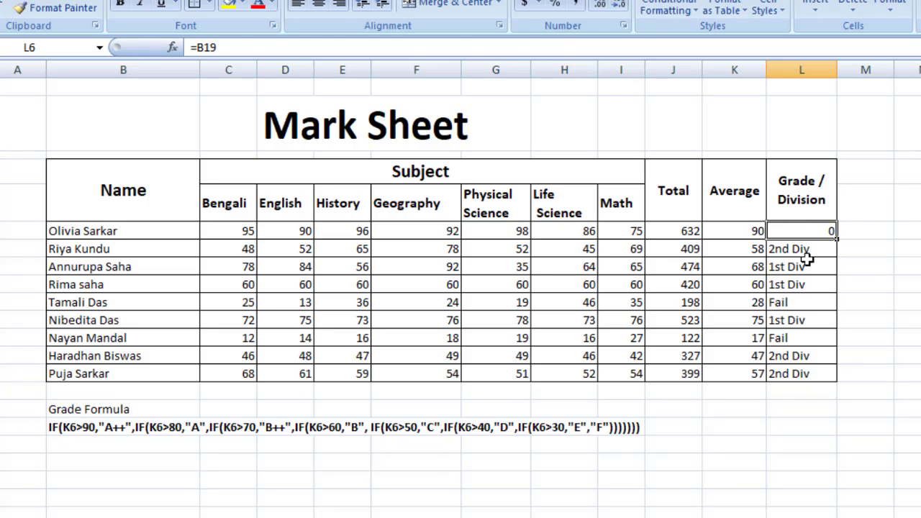
{"action": "key", "text": "ctrl+z"}
- Paste the copied division formula into B20, below the Grade Formula note
{"action": "left_click", "coordinate": [91, 472]}
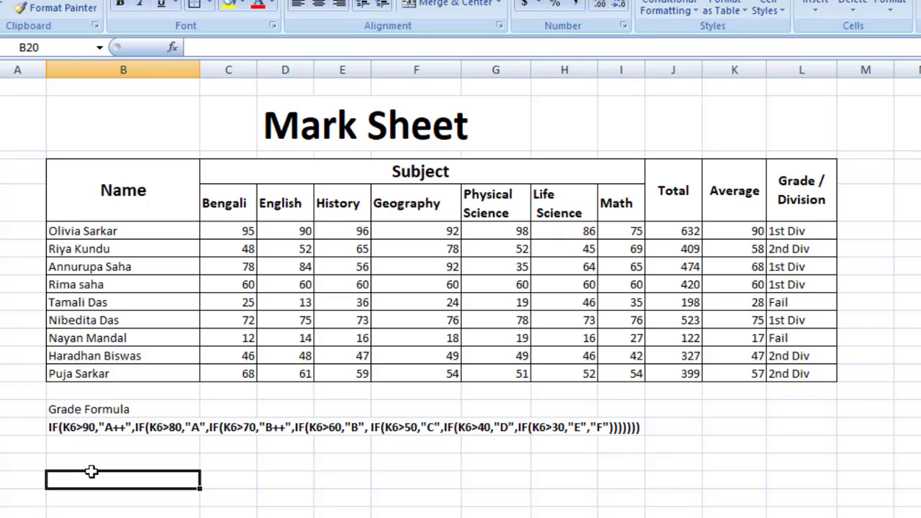
{"action": "key", "text": "ctrl+v"}
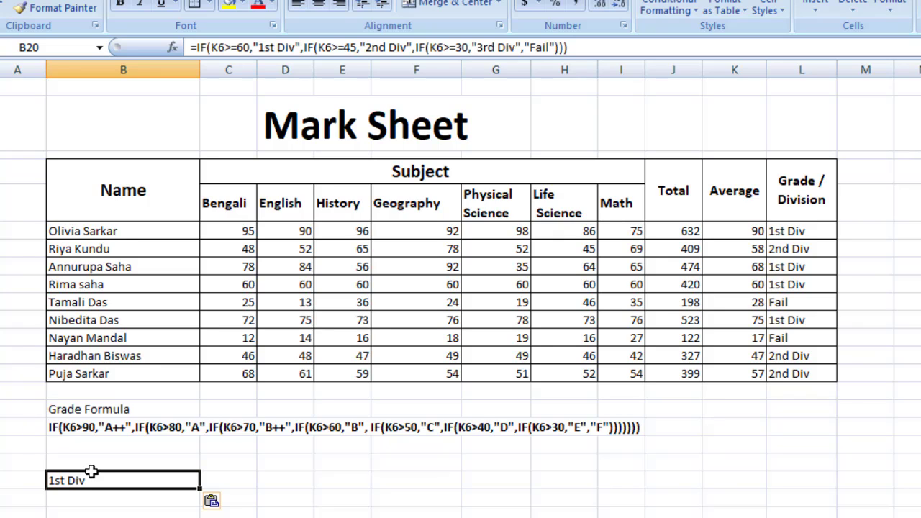
- Remove the leading equals sign from B20 so the division formula is stored as plain text
{"action": "left_click", "coordinate": [191, 47]}
{"action": "key", "text": "BackSpace"}
{"action": "key", "text": "Return"}
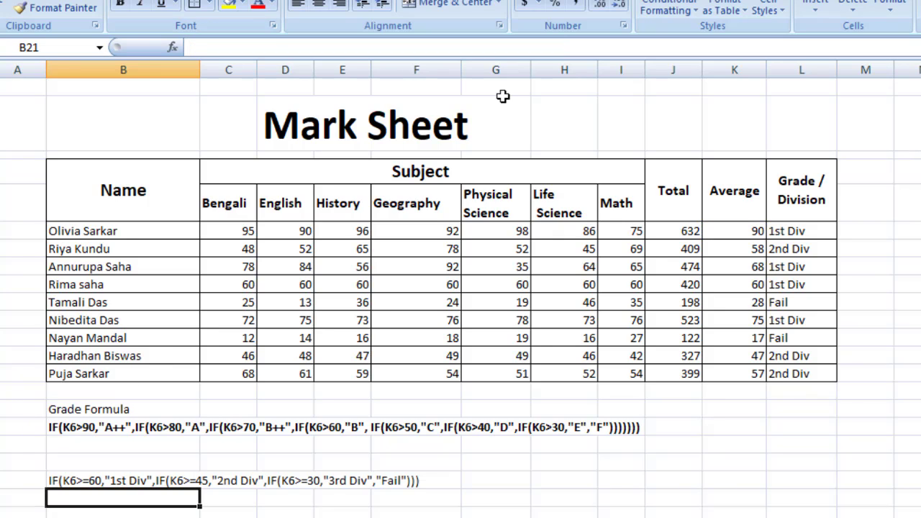
- Enlarge the font of the division formula text in B20 by three increments, from the first parenthesis after IF to the end
{"action": "double_click", "coordinate": [57, 479]}
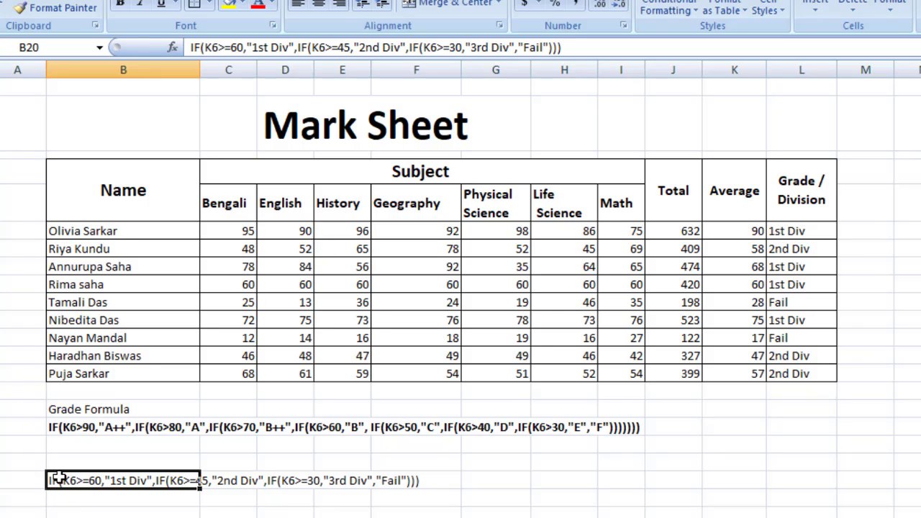
{"action": "left_click_drag", "start_coordinate": [59, 479], "coordinate": [422, 482]}
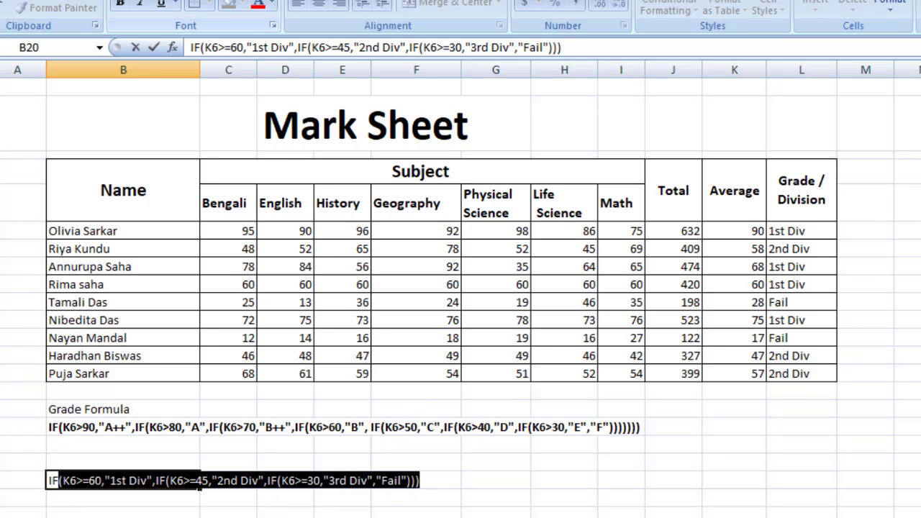
{"action": "left_click", "coordinate": [245, 0]}
{"action": "left_click", "coordinate": [244, 0]}
{"action": "left_click", "coordinate": [245, 0]}
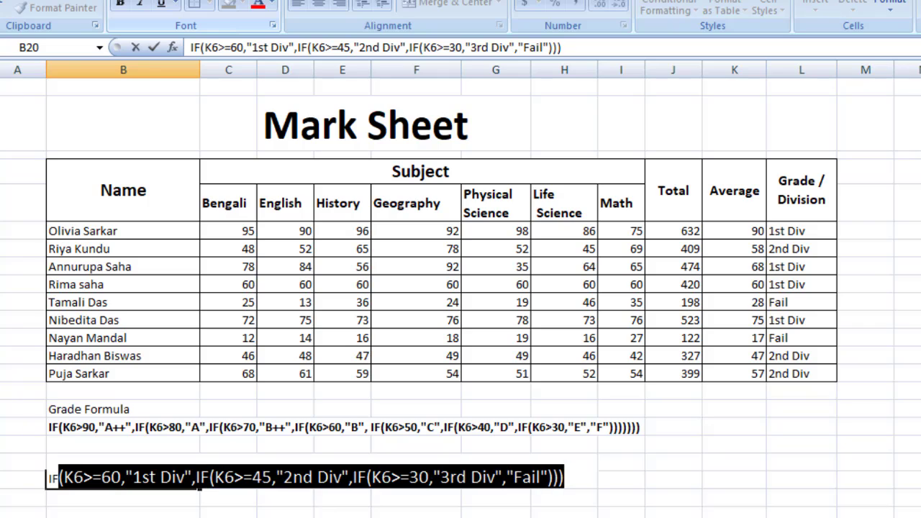
- Enter the label "Division" in B19, directly above the division formula text
{"action": "left_click", "coordinate": [127, 452]}
{"action": "left_click", "coordinate": [113, 463]}
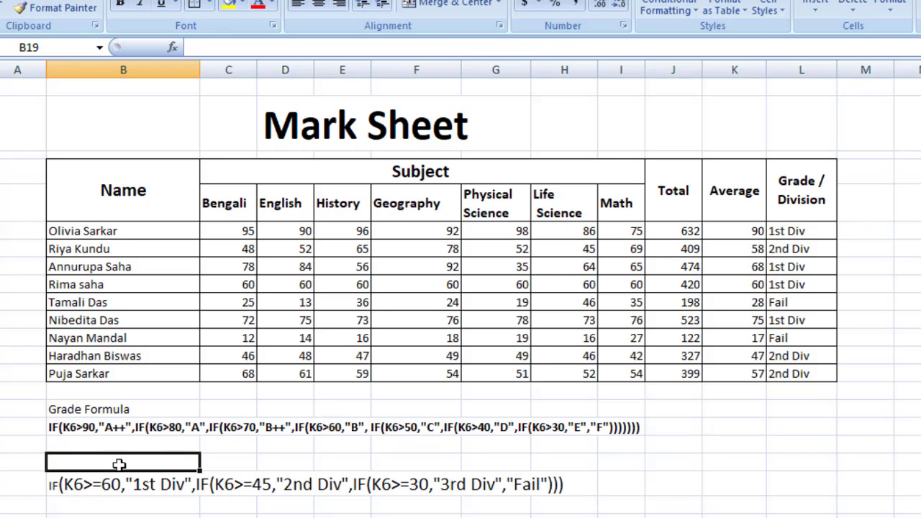
{"action": "type", "text": "Div"}
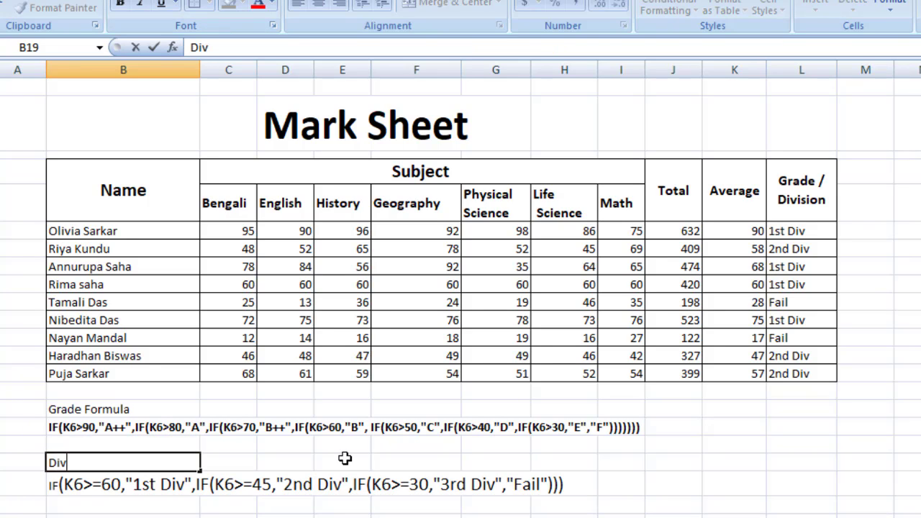
{"action": "type", "text": "ision"}
{"action": "key", "text": "Tab"}
- Review the division formula note in row 20 condition by condition, and compare it with the grade formula note in B17
{"action": "scroll", "coordinate": [352, 449], "scroll_direction": "down", "scroll_amount": 3}
{"action": "left_click", "coordinate": [305, 382]}
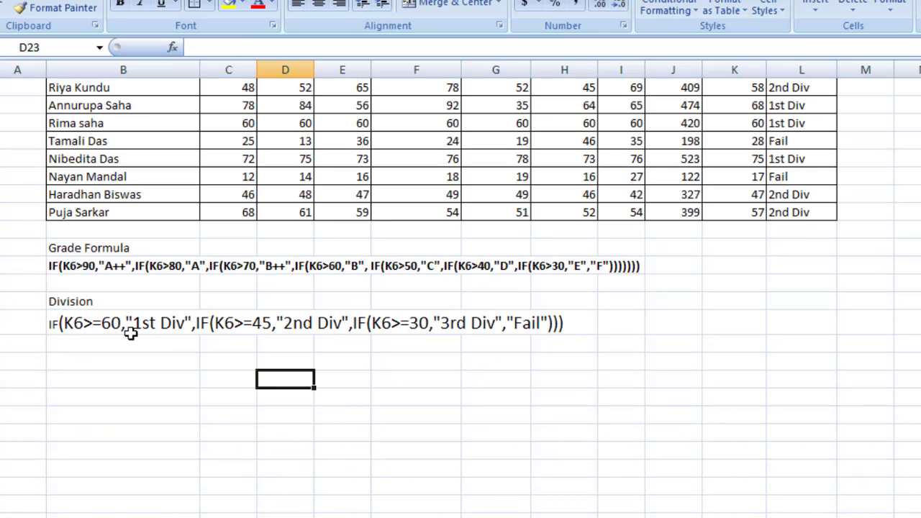
{"action": "left_click_drag", "start_coordinate": [63, 324], "coordinate": [555, 332]}
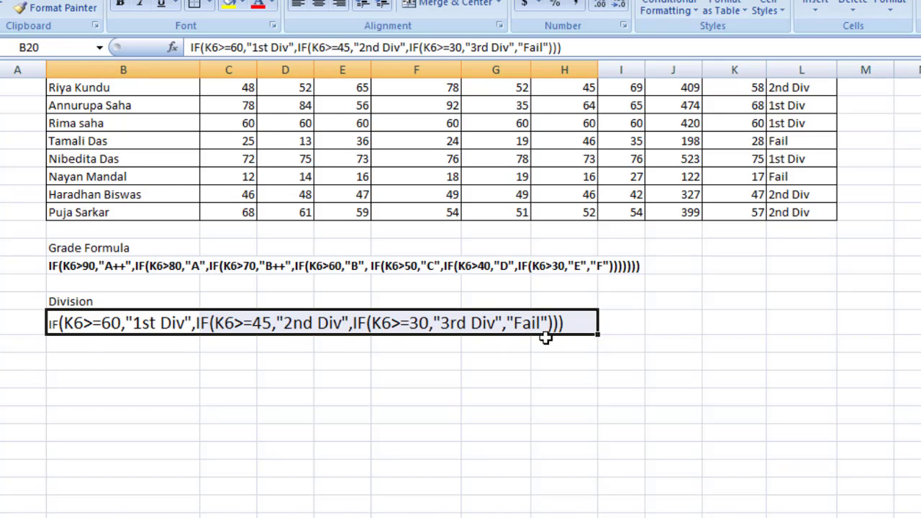
{"action": "scroll", "coordinate": [546, 338], "scroll_direction": "up", "scroll_amount": 1}
{"action": "left_click", "coordinate": [129, 403]}
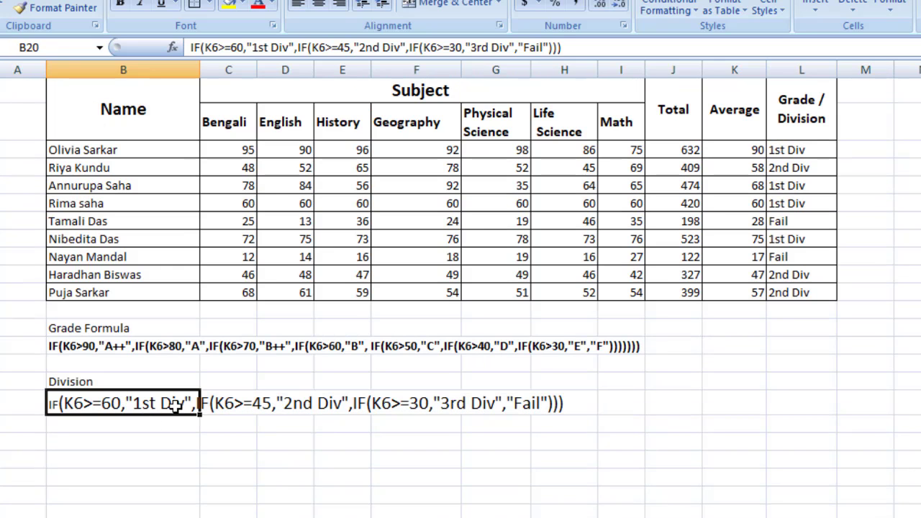
{"action": "left_click", "coordinate": [300, 408]}
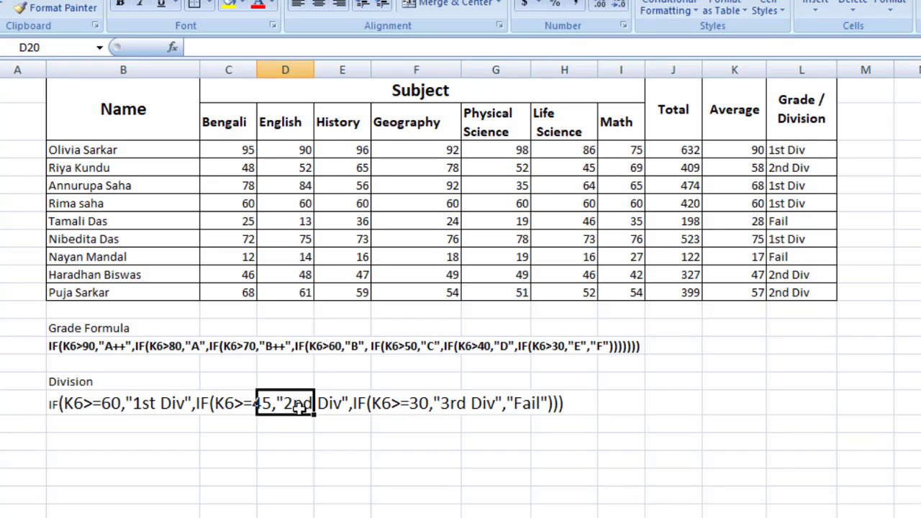
{"action": "left_click", "coordinate": [453, 407]}
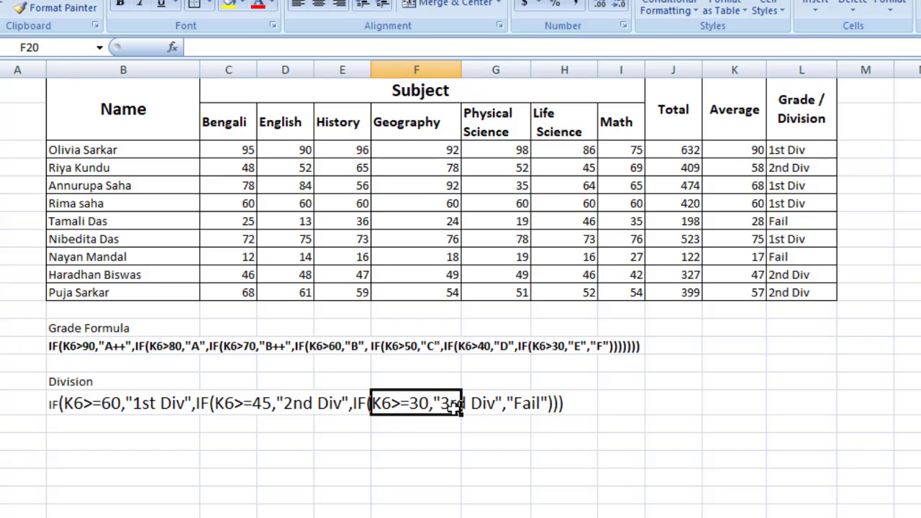
{"action": "scroll", "coordinate": [468, 427], "scroll_direction": "up", "scroll_amount": 1}
{"action": "scroll", "coordinate": [469, 427], "scroll_direction": "down", "scroll_amount": 2}
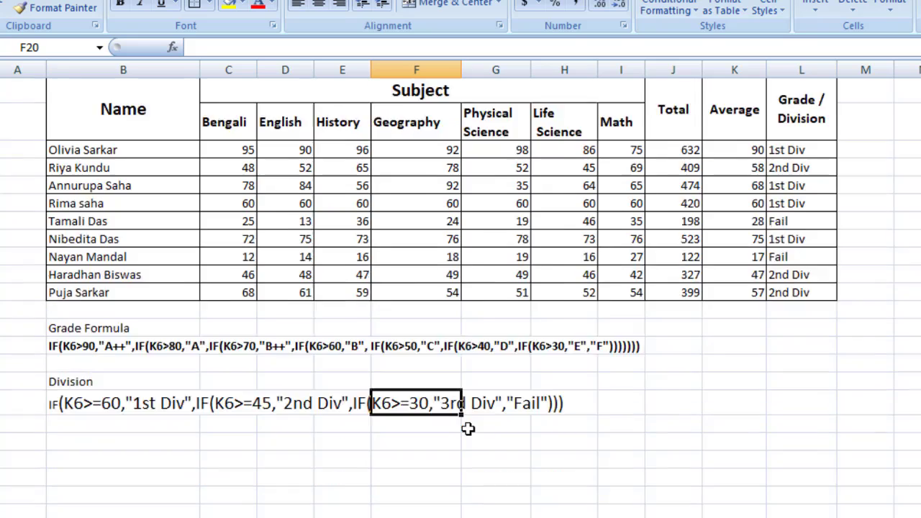
{"action": "scroll", "coordinate": [383, 354], "scroll_direction": "up", "scroll_amount": 2}
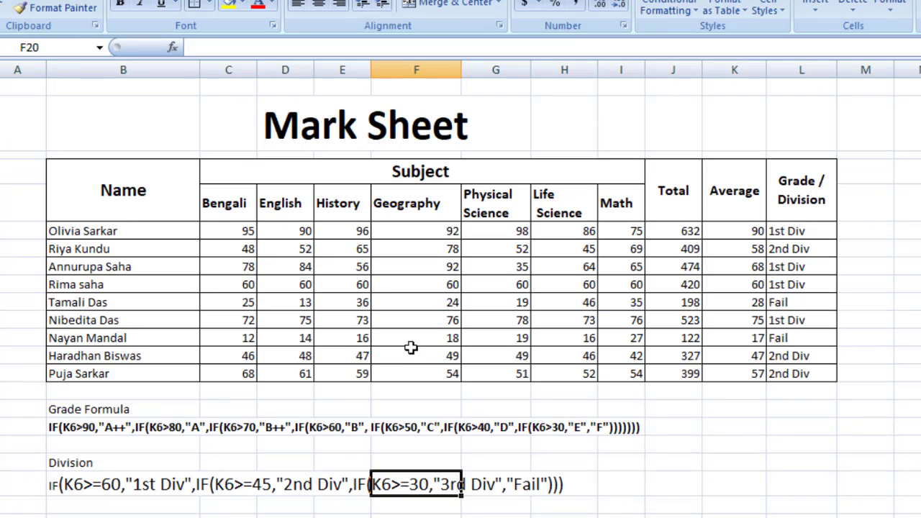
{"action": "left_click", "coordinate": [128, 434]}
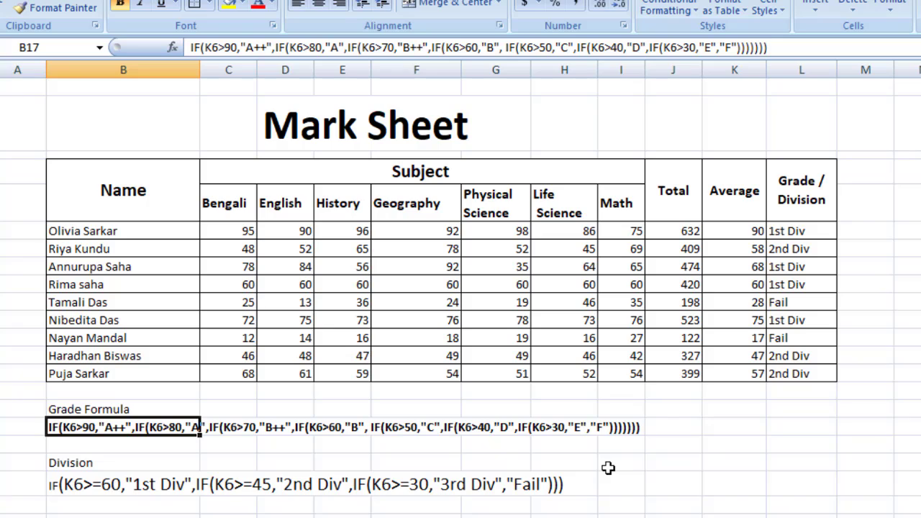
{"action": "left_click", "coordinate": [613, 466]}
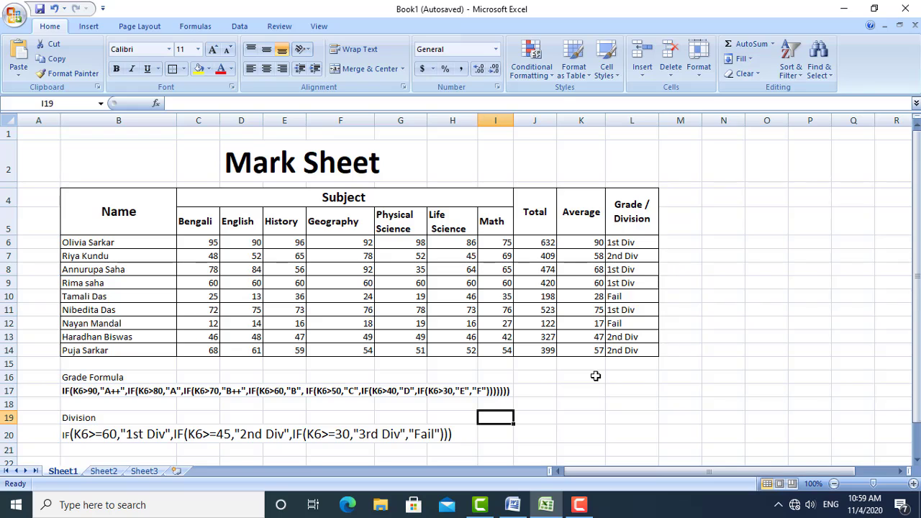
{"action": "left_click", "coordinate": [581, 405]}
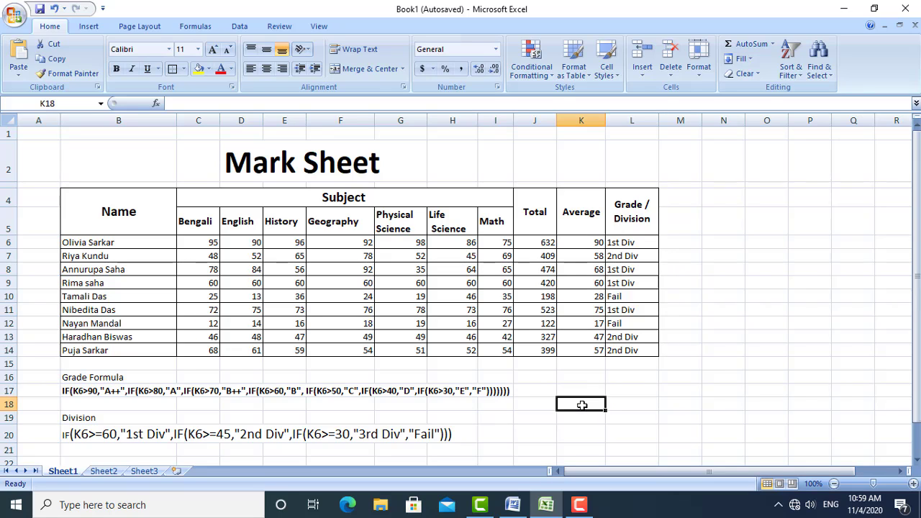